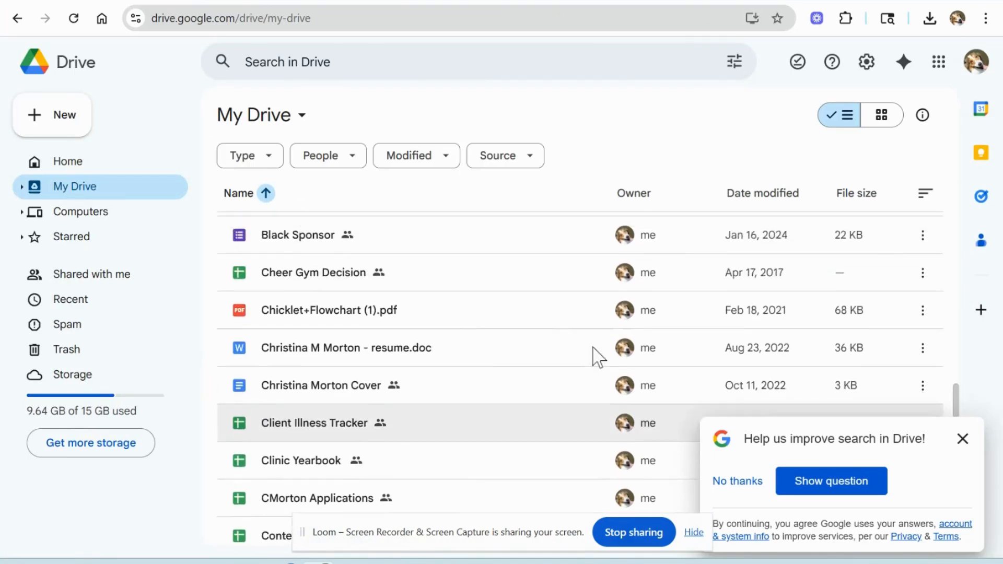
Step: Move the "Copy of Classroom Newsletter Photos & Attachments" form into the Classroom Newsletter folder
scroll(592, 348, "down", 3)
scroll(595, 357, "down", 4)
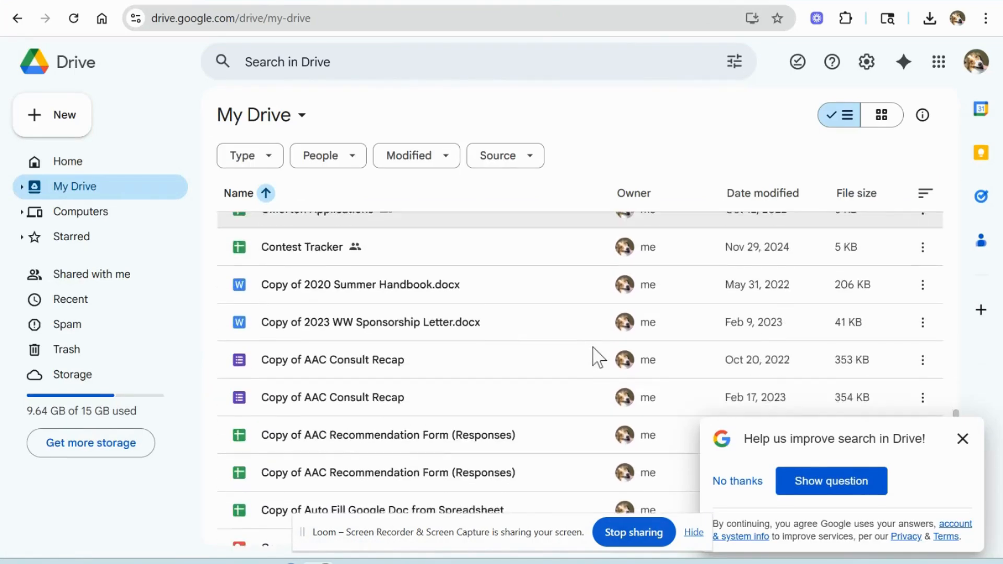
scroll(596, 356, "down", 3)
scroll(595, 352, "down", 3)
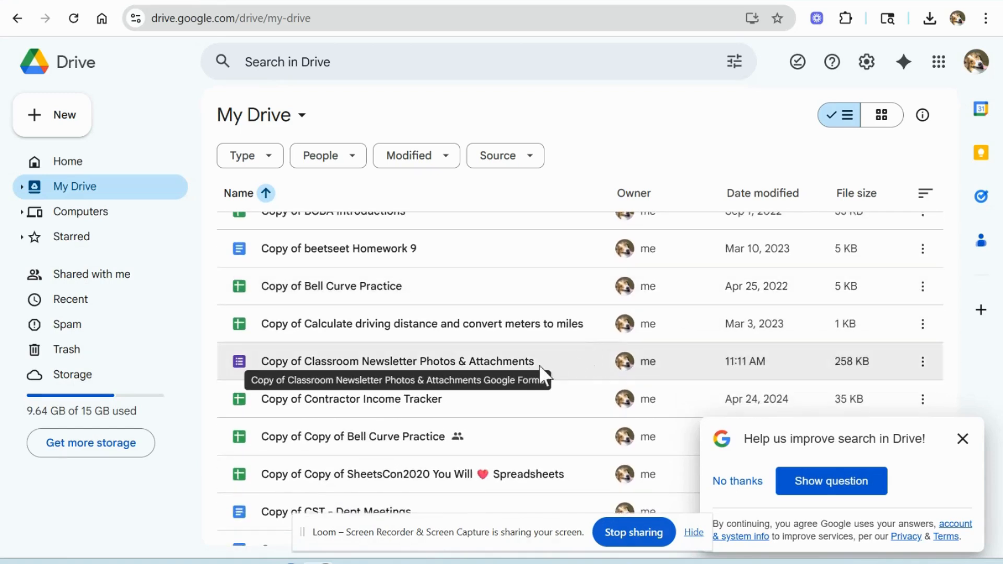
left_click(923, 363)
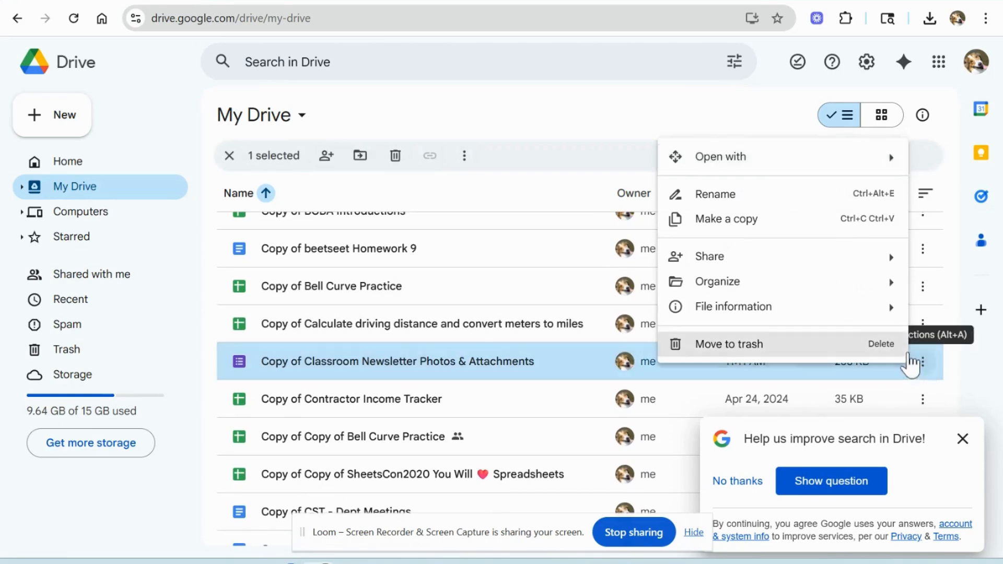
mouse_move(841, 282)
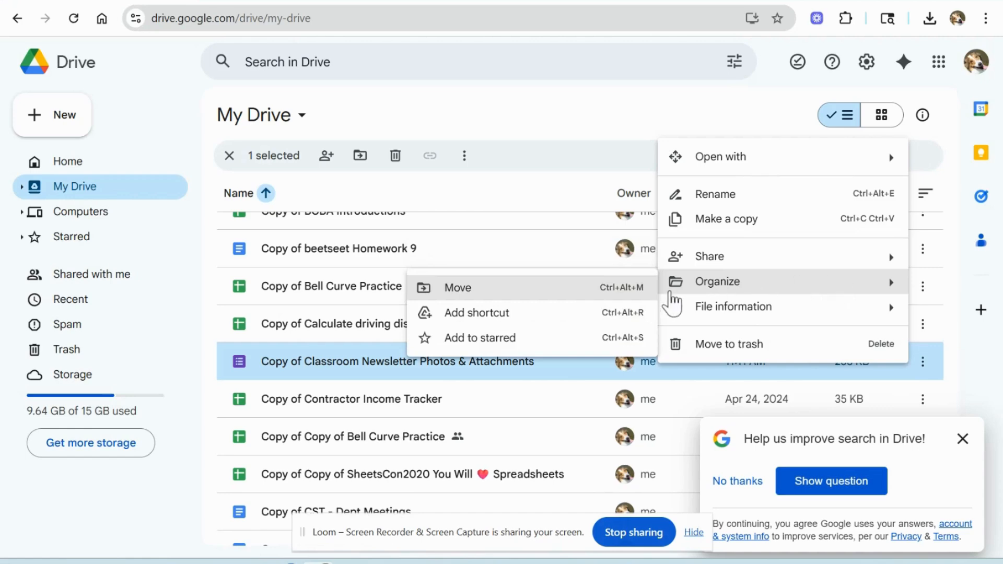
left_click(560, 288)
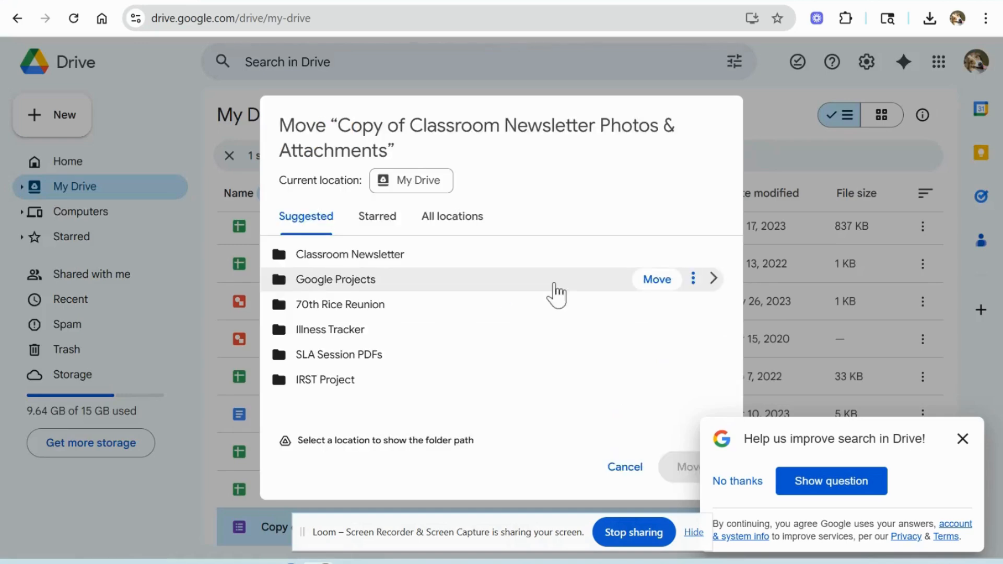
left_click(499, 258)
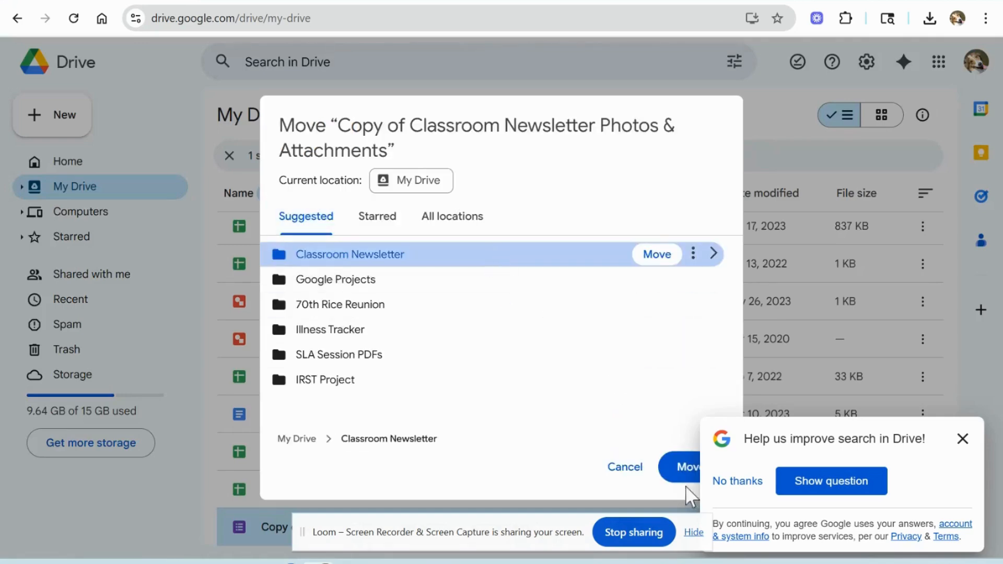
left_click(679, 468)
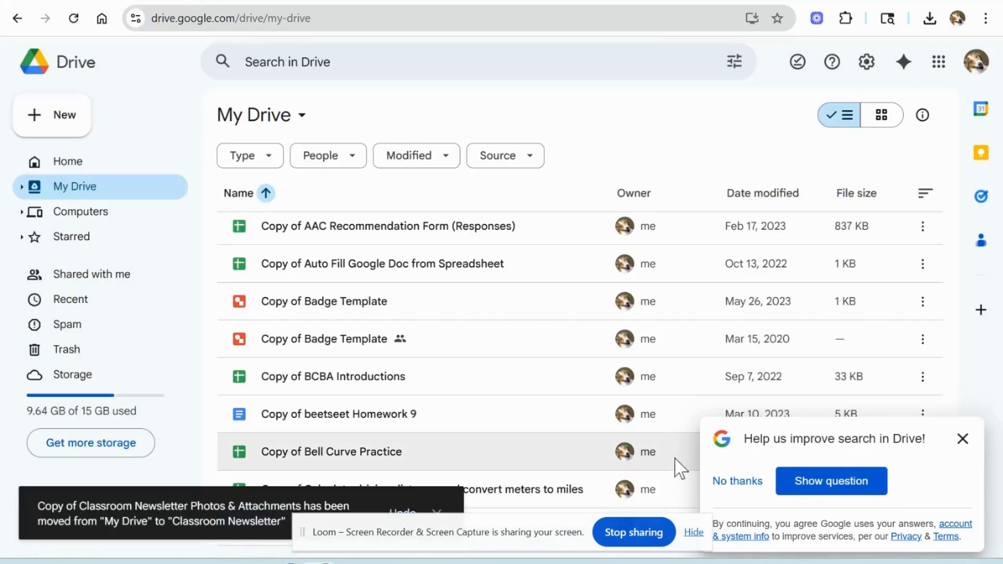
Step: Open the Classroom Newsletter folder and then the "Copy of Classroom Newsletter Photos & Attachments" form inside it
scroll(423, 324, "up", 5)
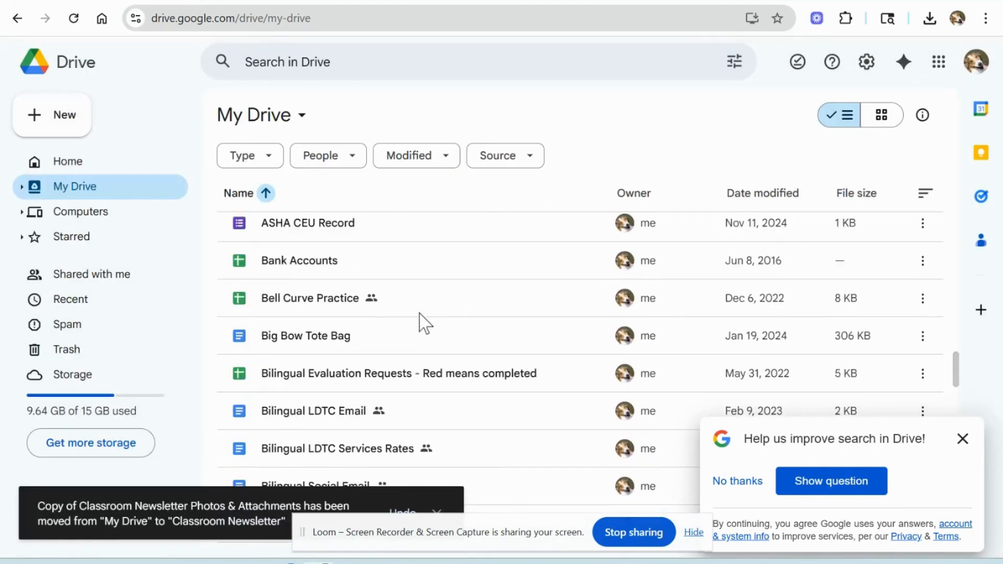
scroll(424, 322, "up", 10)
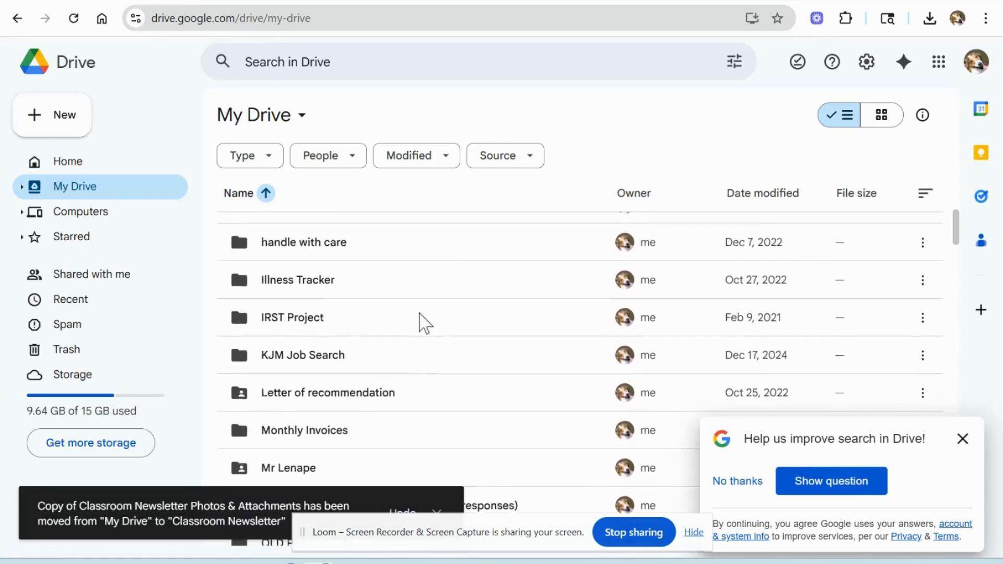
scroll(420, 329, "up", 6)
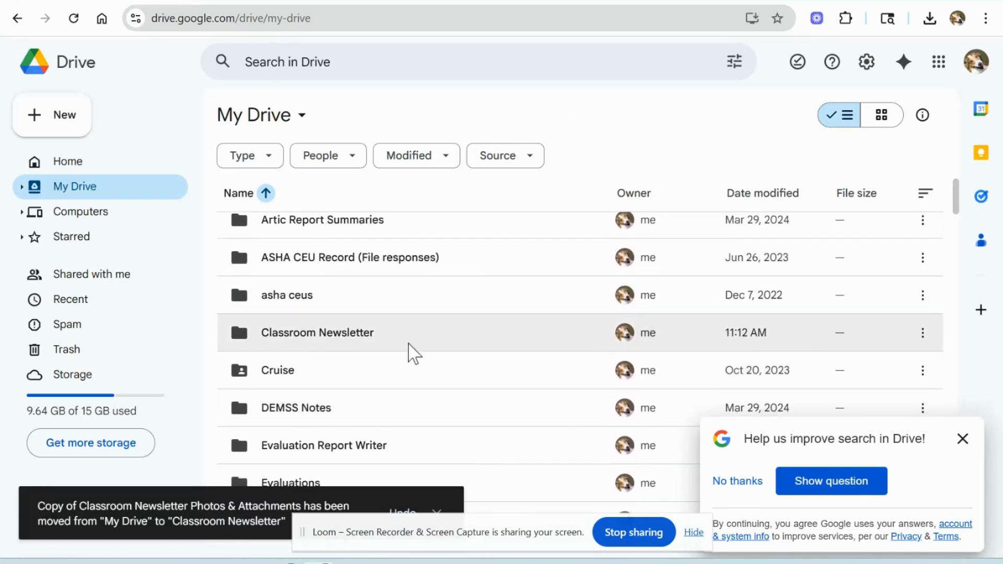
left_click(406, 343)
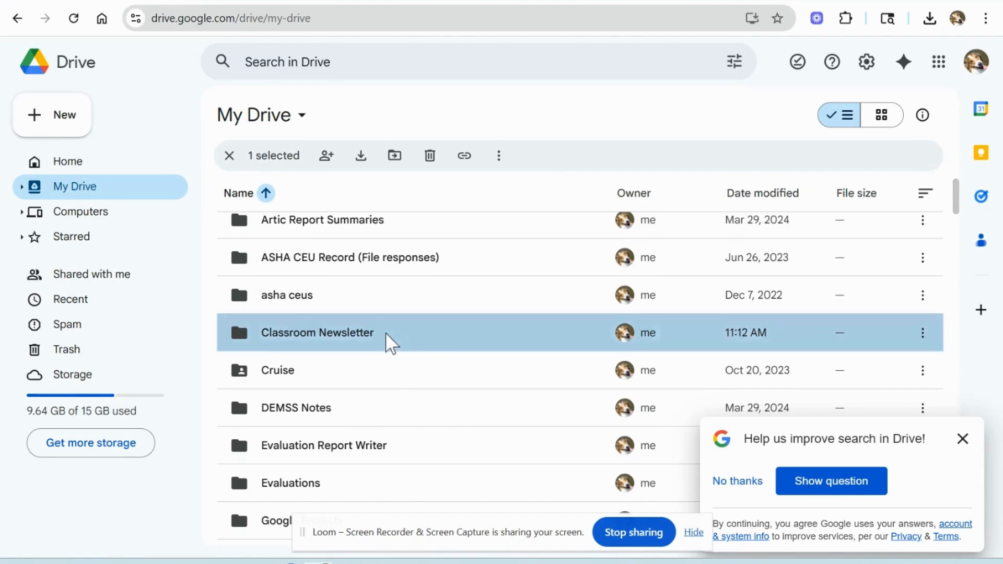
double_click(389, 343)
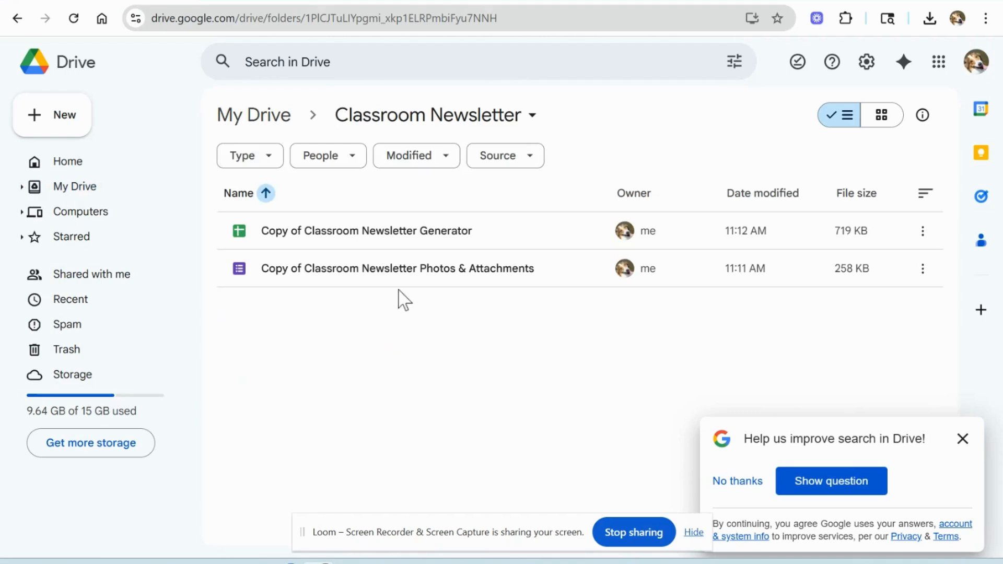
double_click(404, 267)
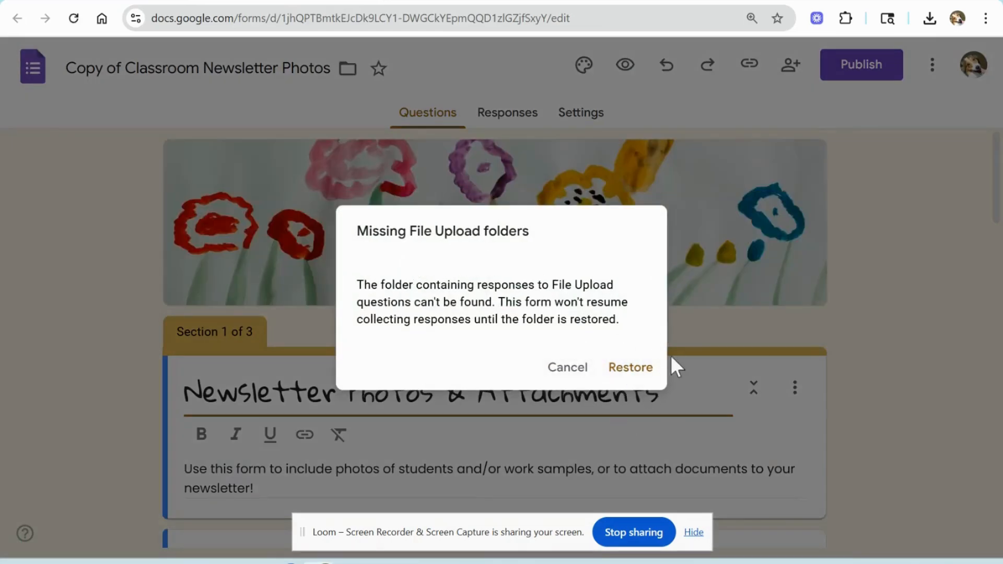
Step: Restore the form's missing File Upload folder and open the form's settings
left_click(630, 369)
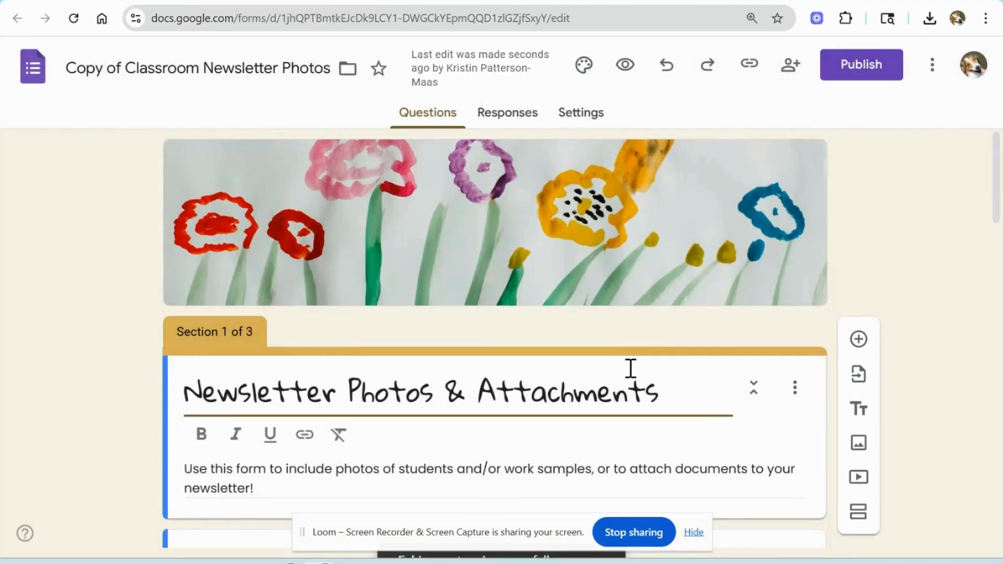
left_click(580, 112)
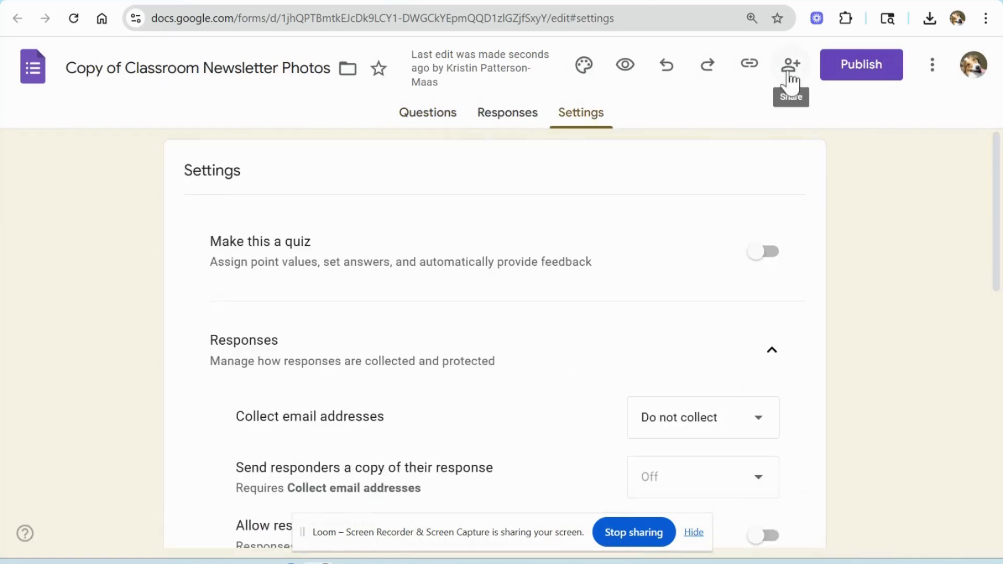
Step: Change the form's sharing so its responder view is available to anyone with the link
left_click(789, 65)
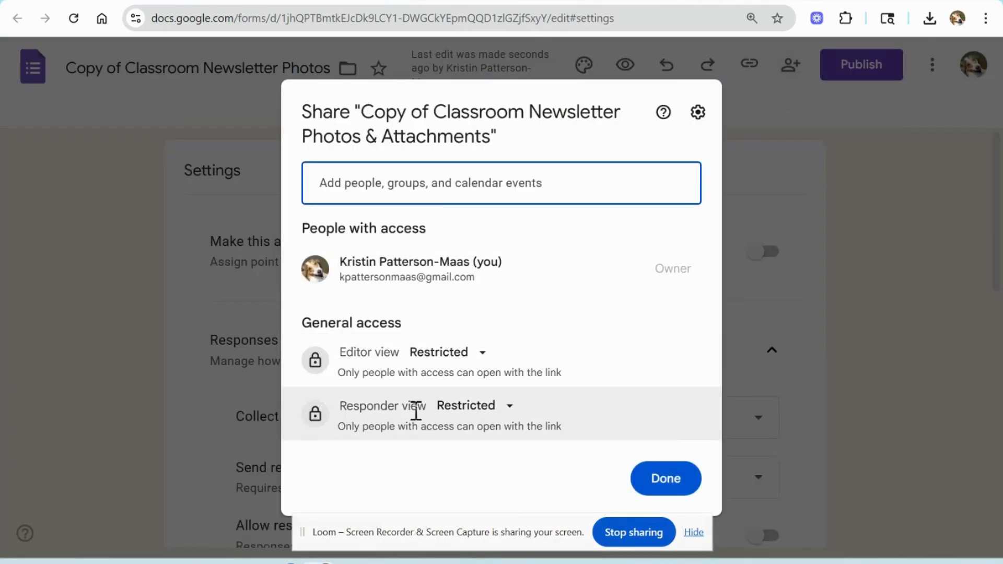
left_click(511, 412)
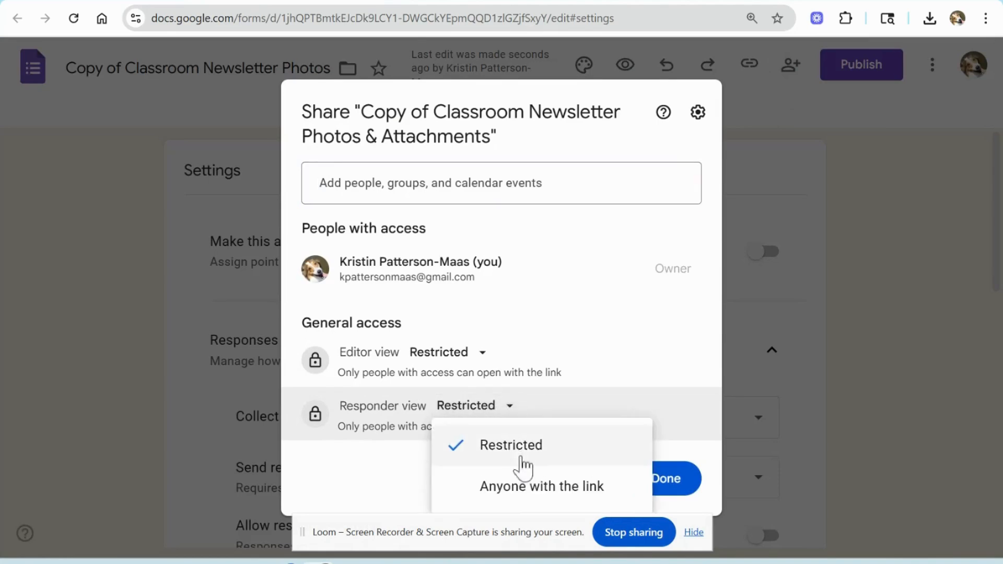
left_click(533, 494)
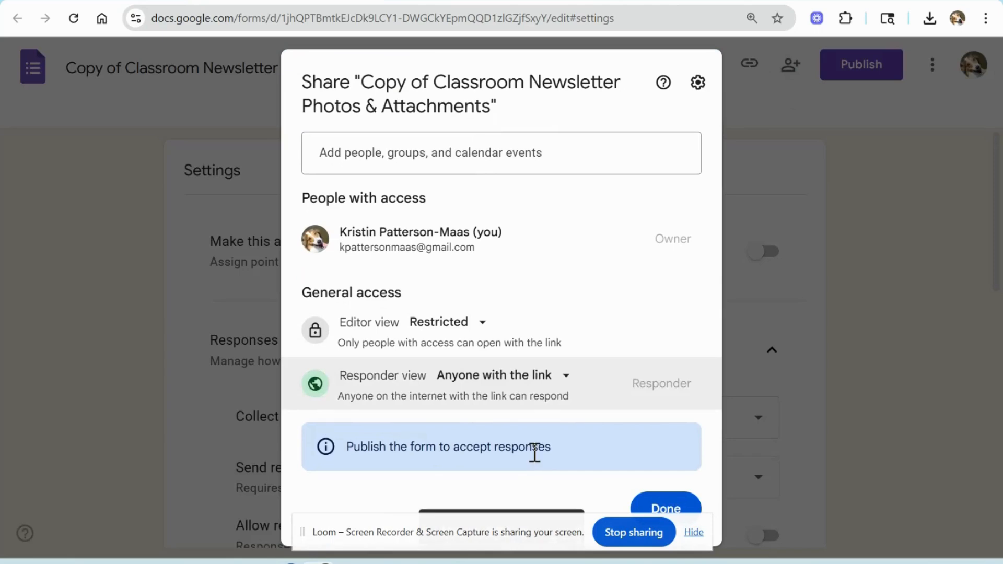
left_click(668, 508)
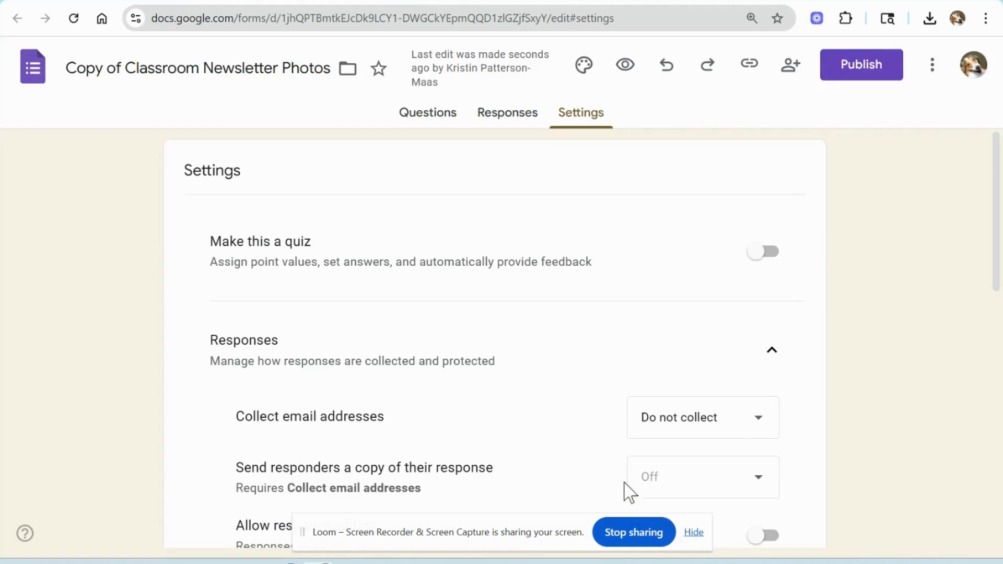
Step: Share the "Newsletter Photos & Attachments (File responses)" folder so anyone with the link can view it
left_click(111, 1)
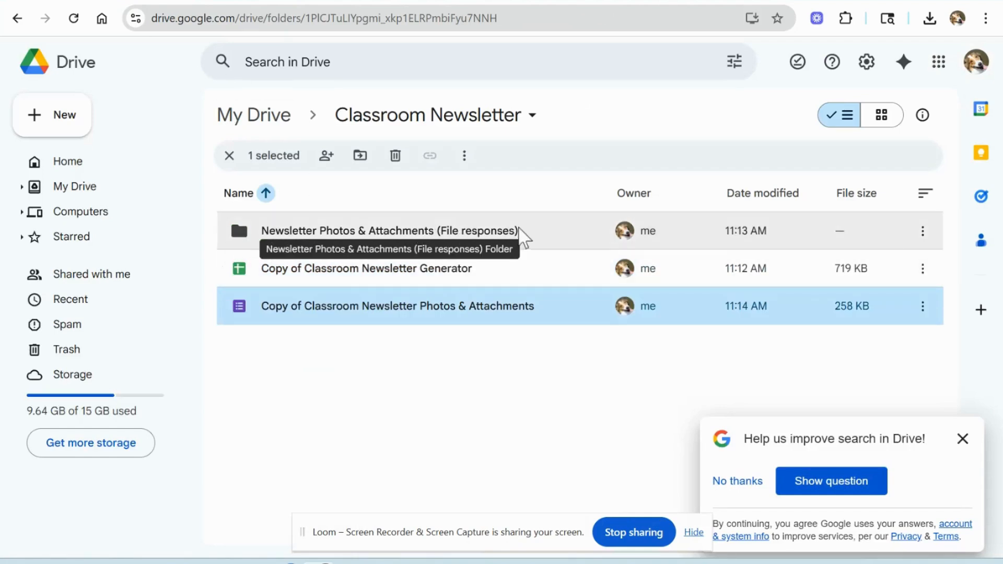
mouse_move(297, 237)
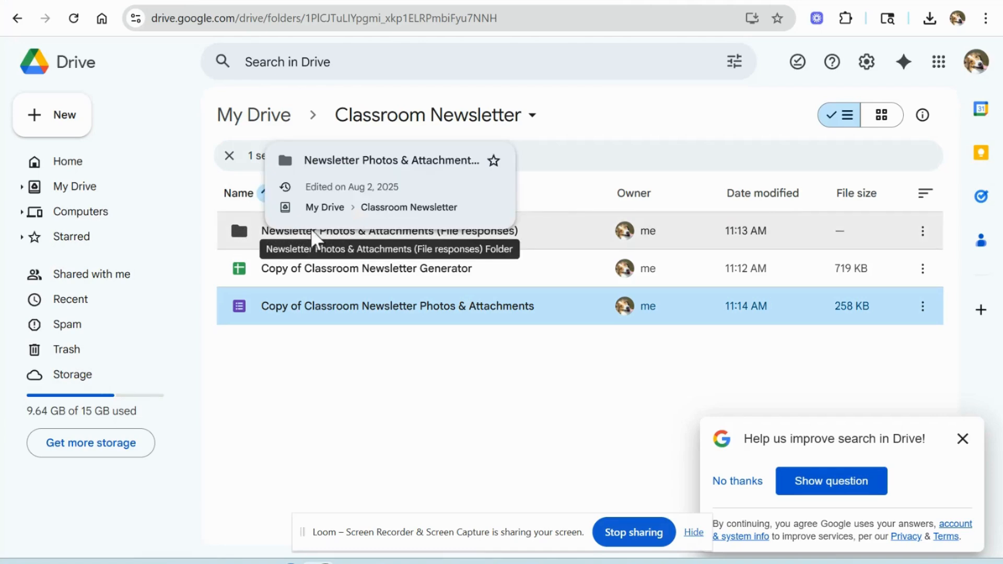
right_click(312, 233)
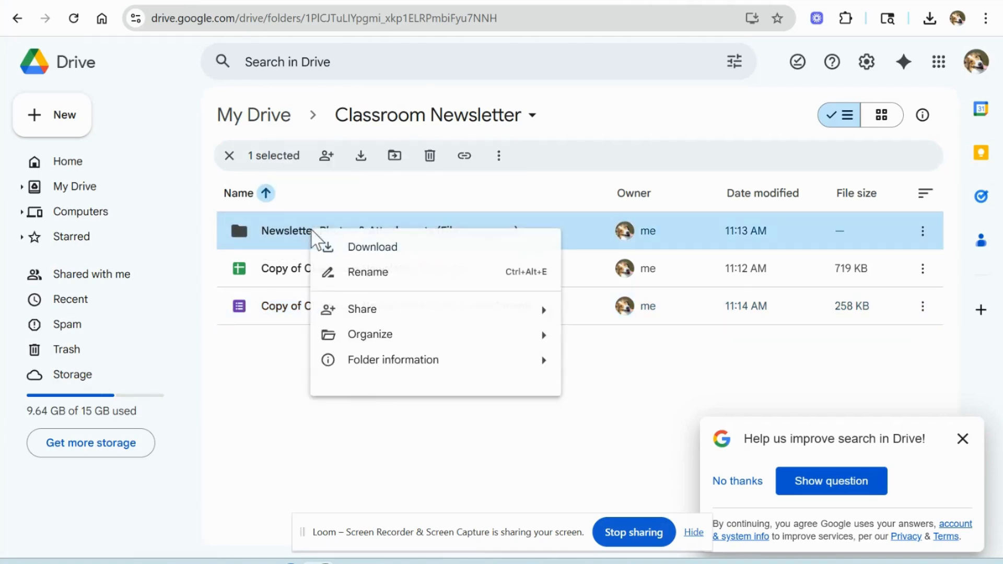
mouse_move(358, 309)
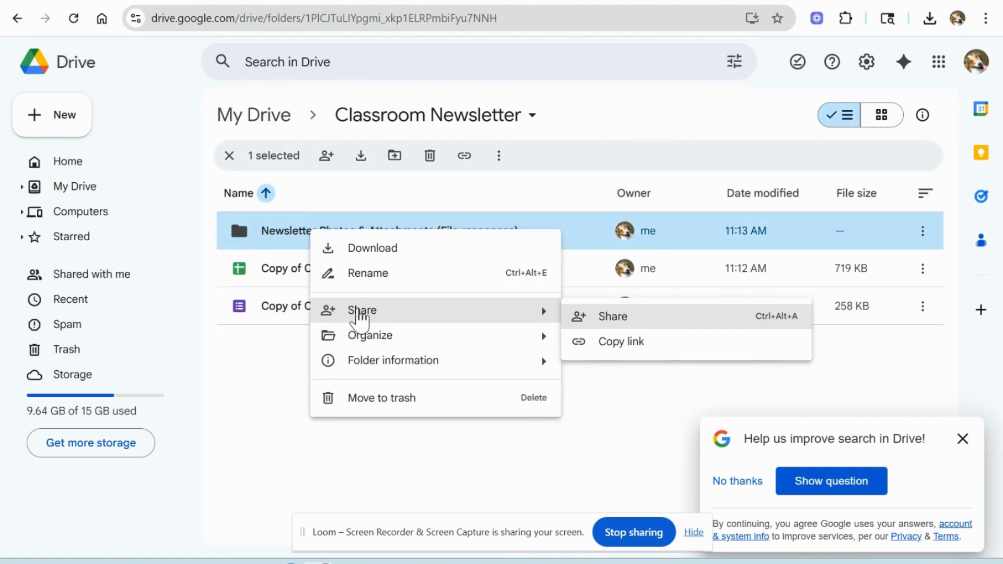
left_click(604, 317)
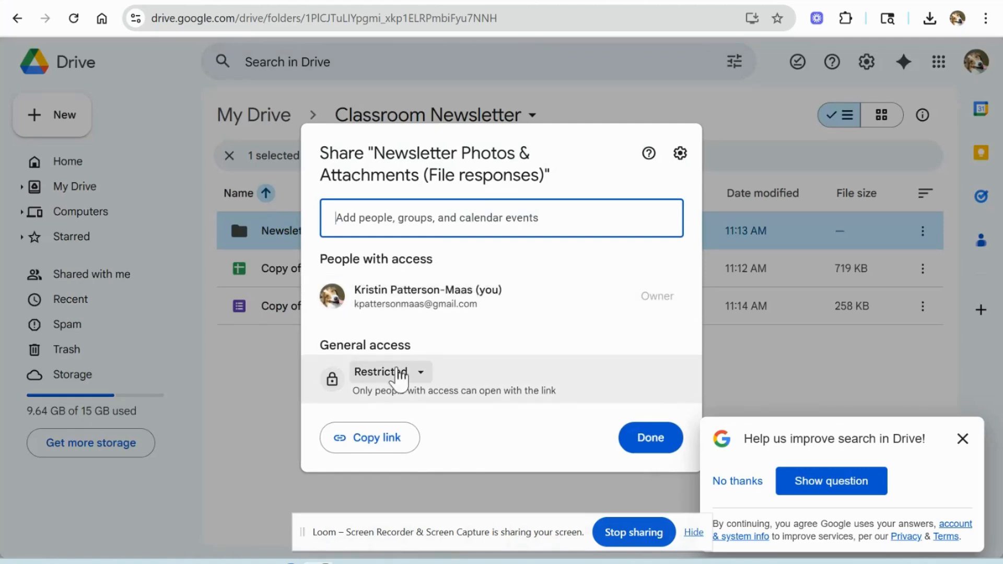
left_click(400, 373)
left_click(426, 447)
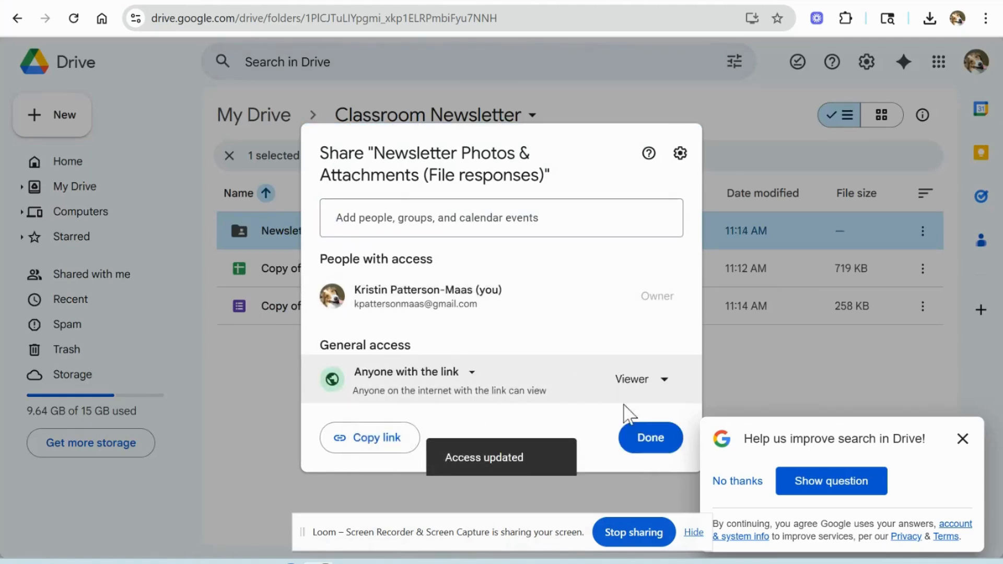
left_click(647, 438)
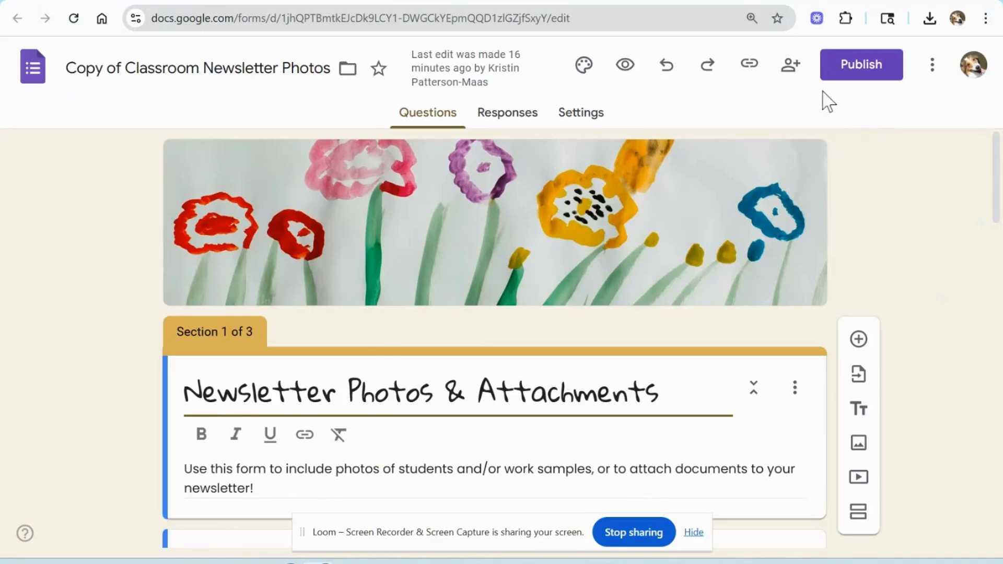
Step: Publish the form to anyone with the link
left_click(856, 73)
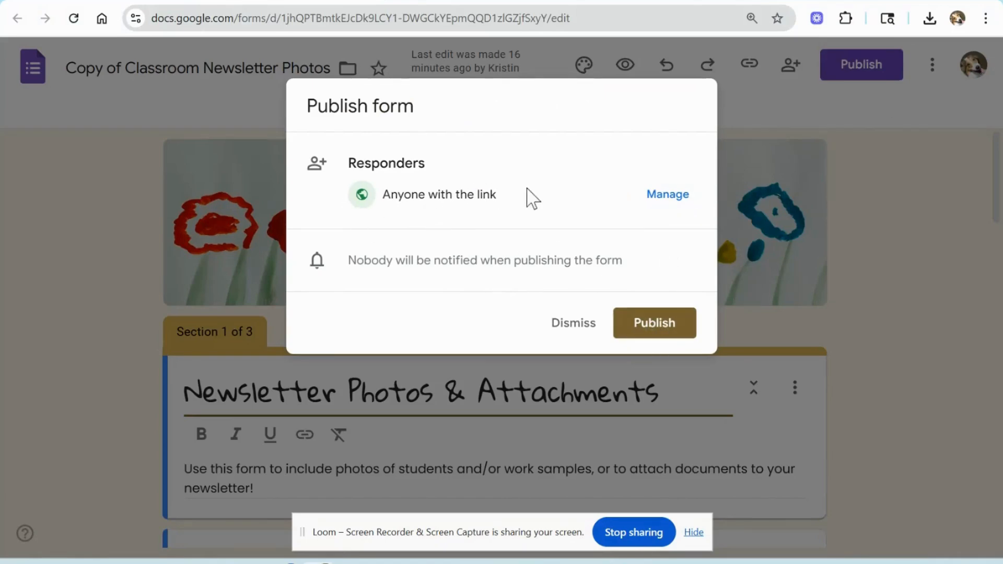
left_click(641, 327)
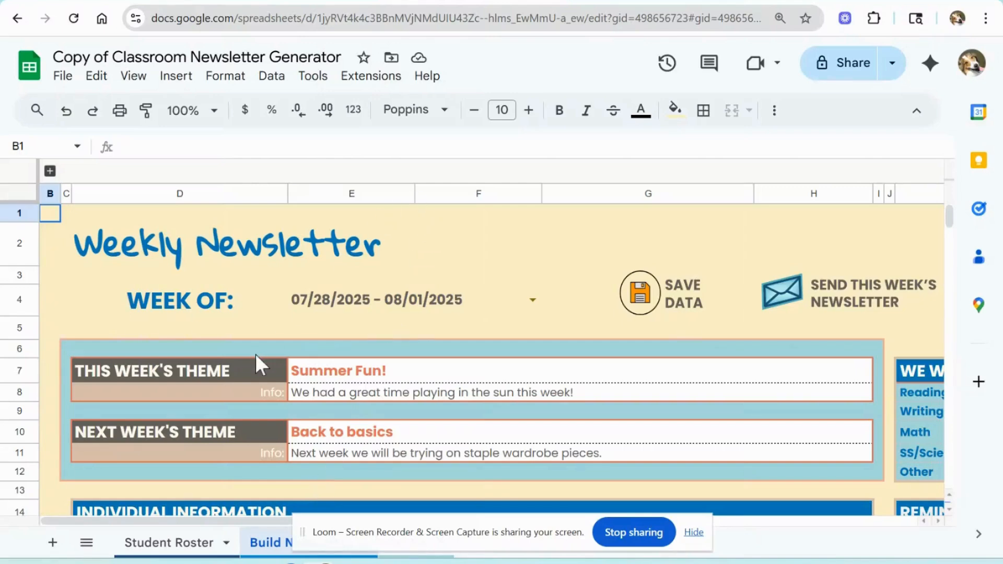
Step: Switch to the Set Up sheet of the newsletter generator spreadsheet and dismiss the tables tip
left_click(693, 531)
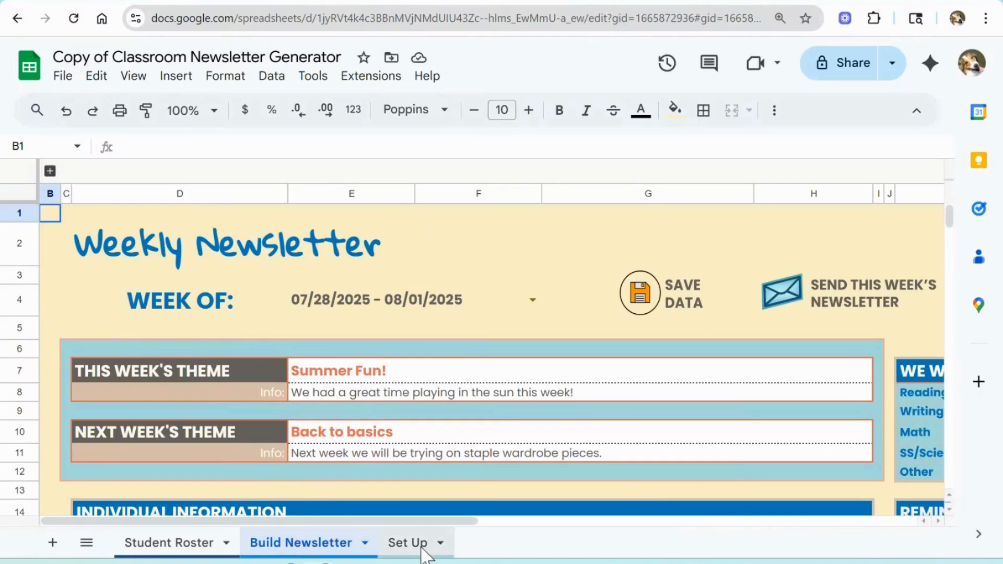
left_click(420, 546)
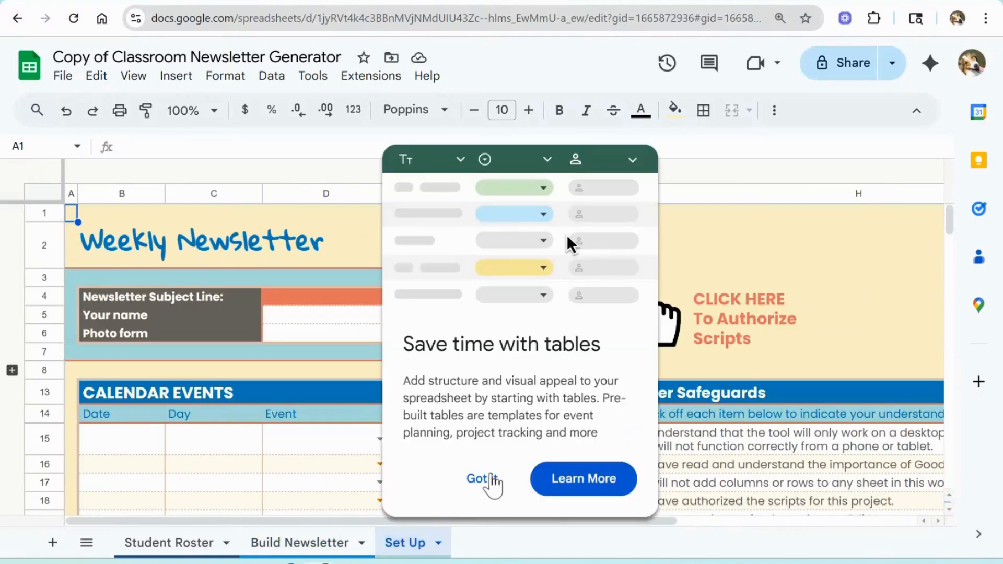
left_click(481, 479)
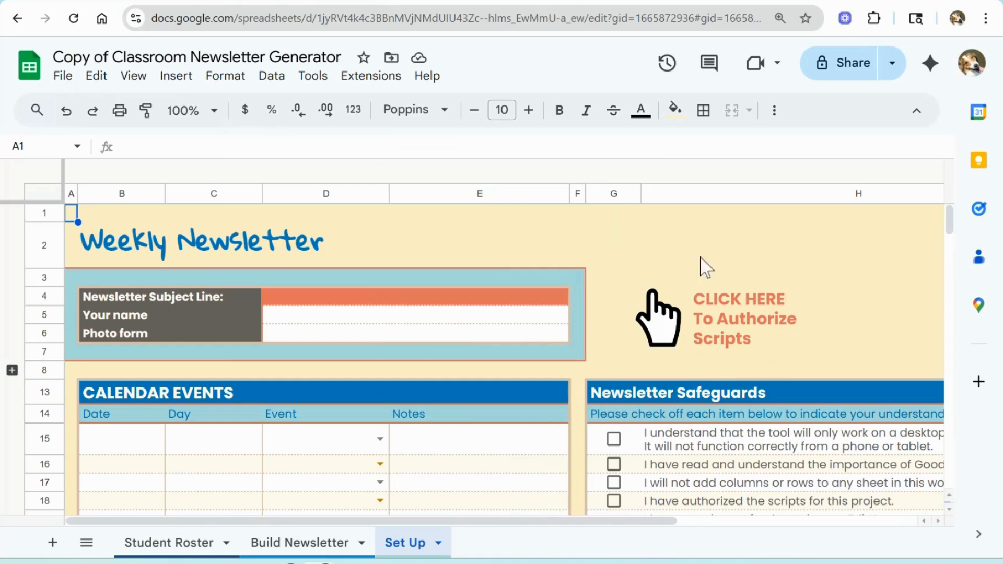
Step: Authorize the spreadsheet's scripts with your Google account, proceeding past the unverified-app warning and allowing all requested access
left_click(718, 327)
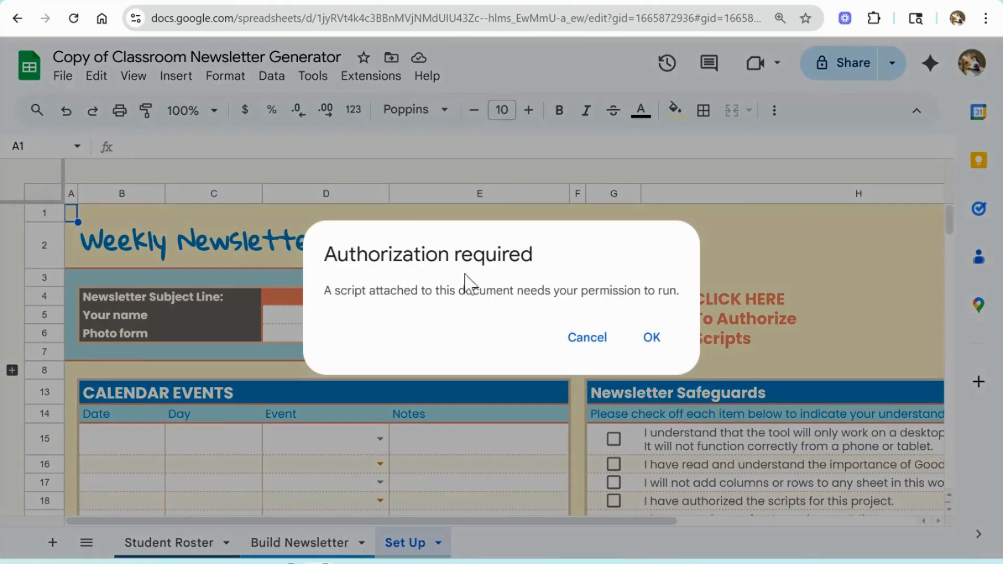
left_click(652, 338)
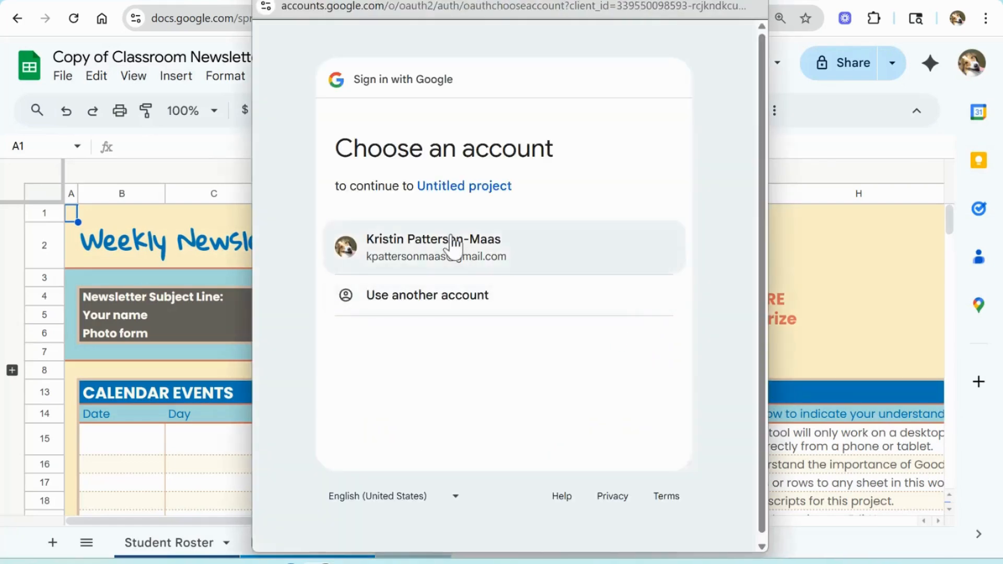
left_click(450, 245)
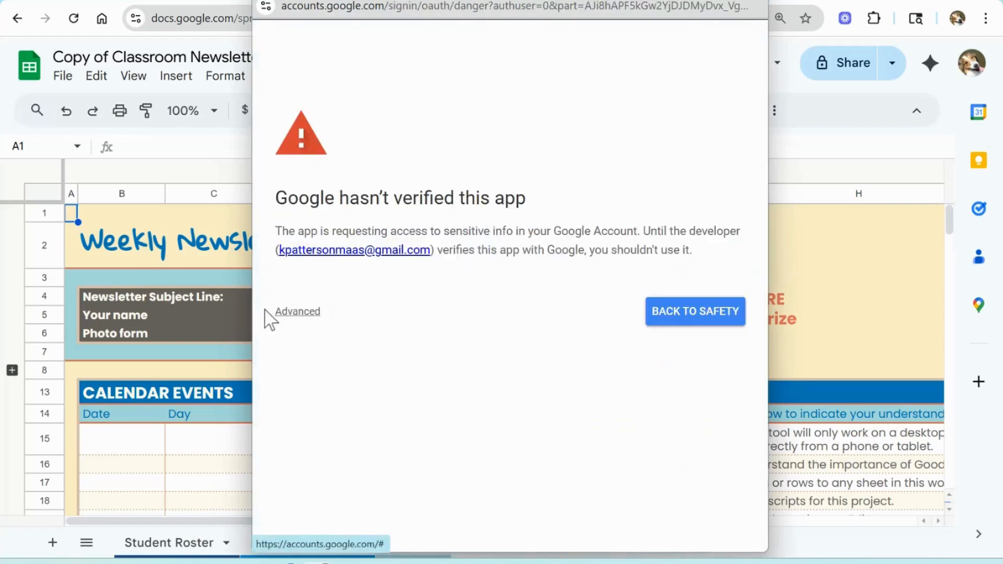
left_click(309, 314)
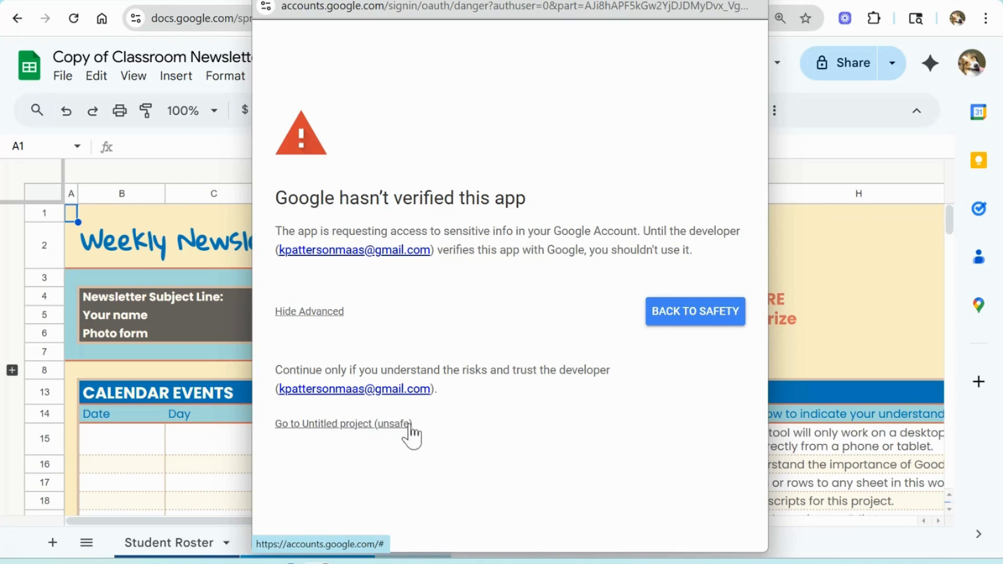
left_click(368, 426)
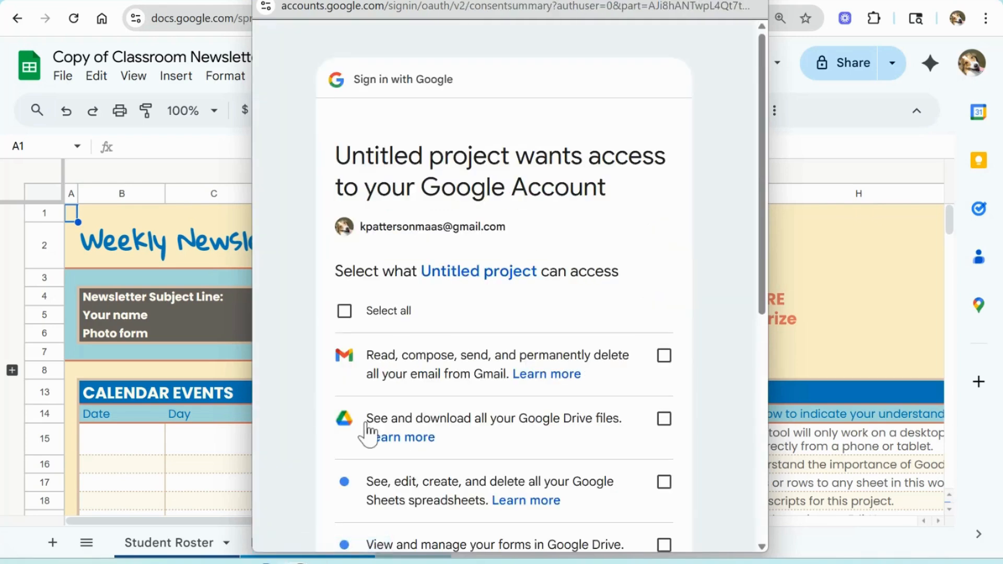
scroll(485, 308, "down", 1)
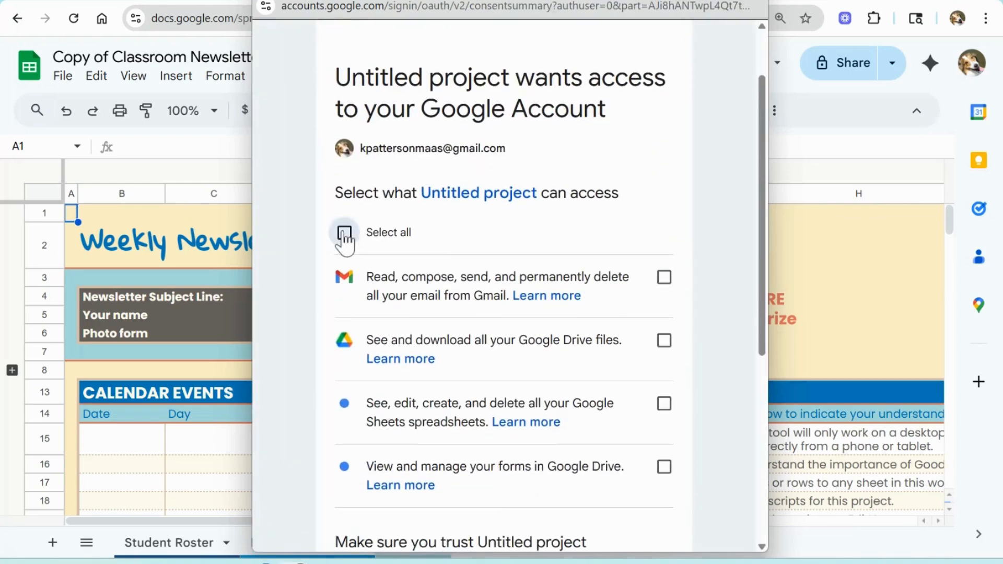
left_click(343, 232)
scroll(458, 257, "down", 3)
scroll(460, 259, "down", 4)
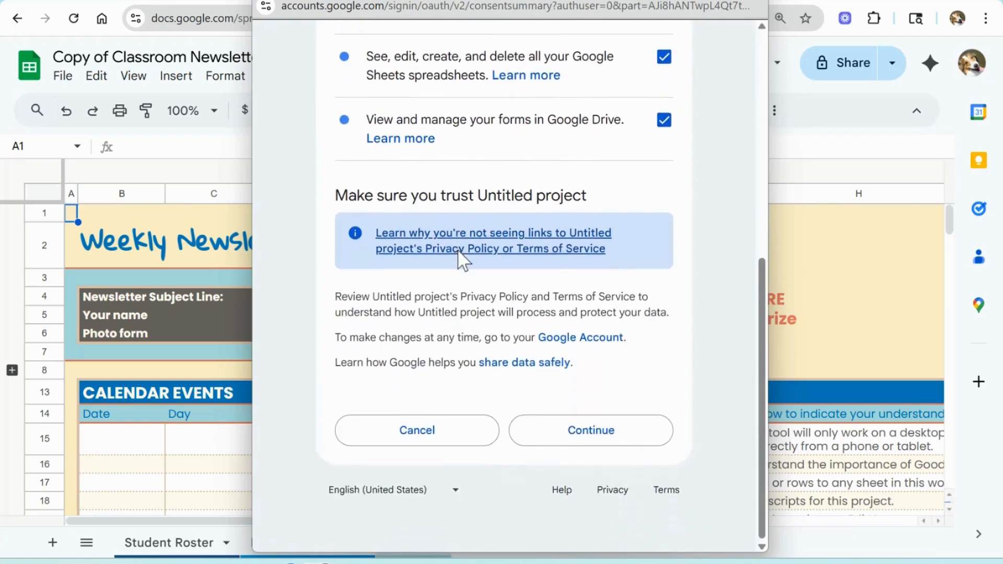
left_click(601, 447)
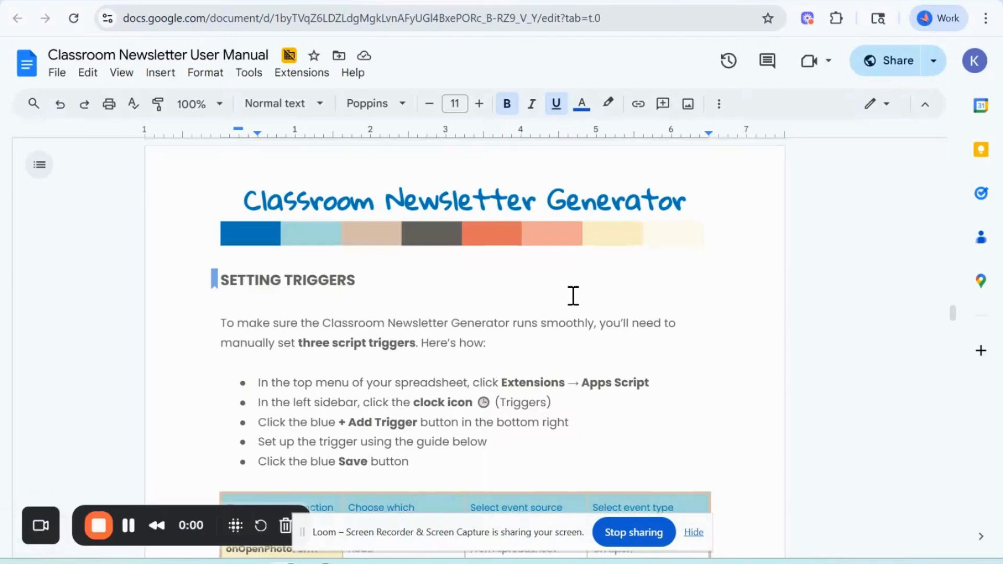
Step: Open the spreadsheet's Apps Script project and go to its Triggers page
scroll(573, 296, "down", 4)
scroll(573, 295, "down", 3)
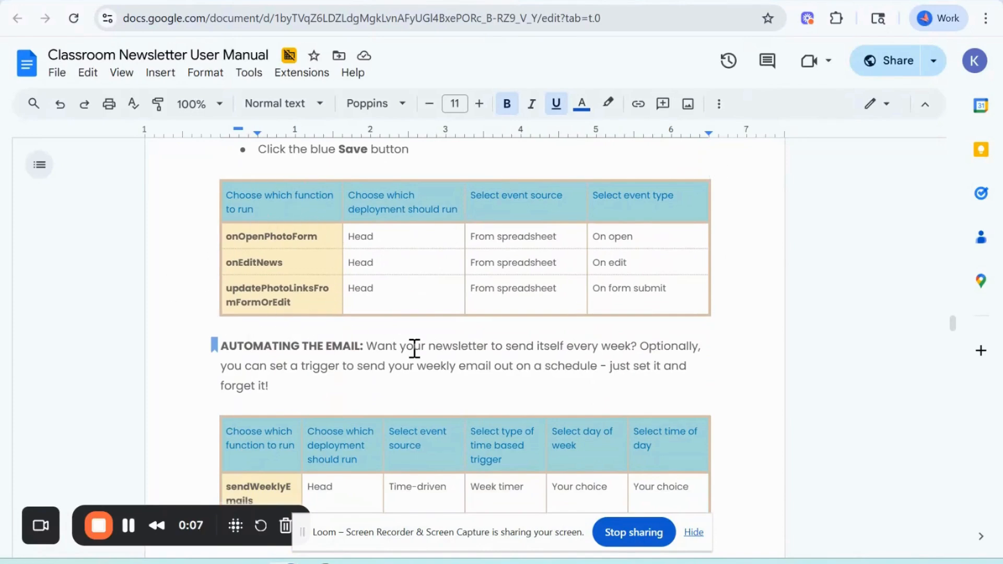
key("alt+Tab")
key("alt+Tab")
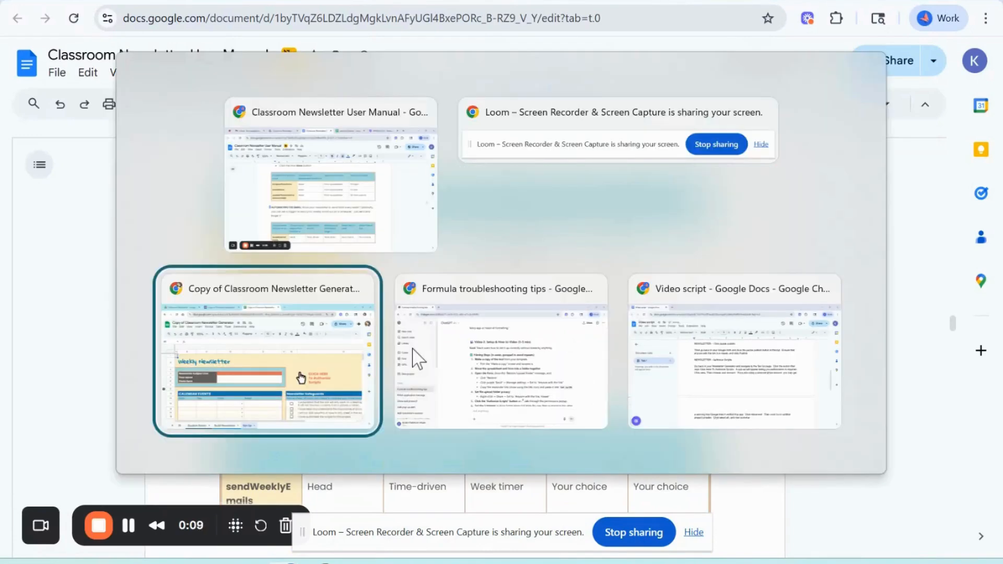
left_click(378, 81)
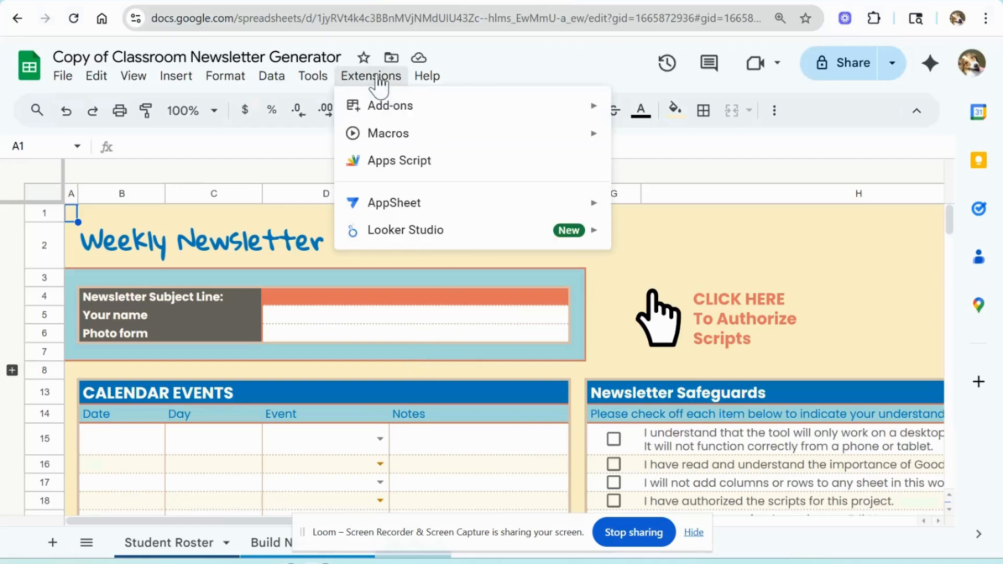
left_click(406, 166)
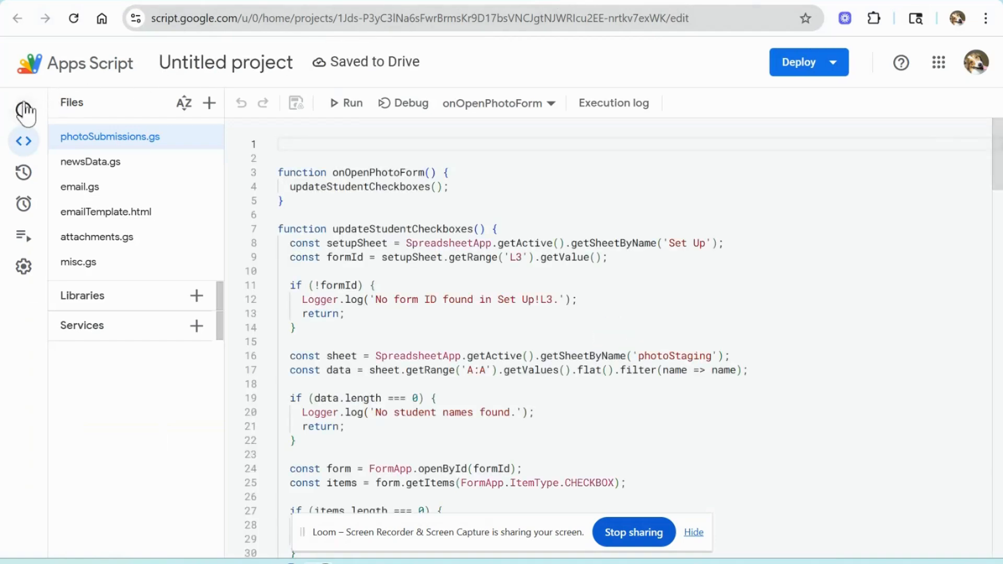
mouse_move(23, 135)
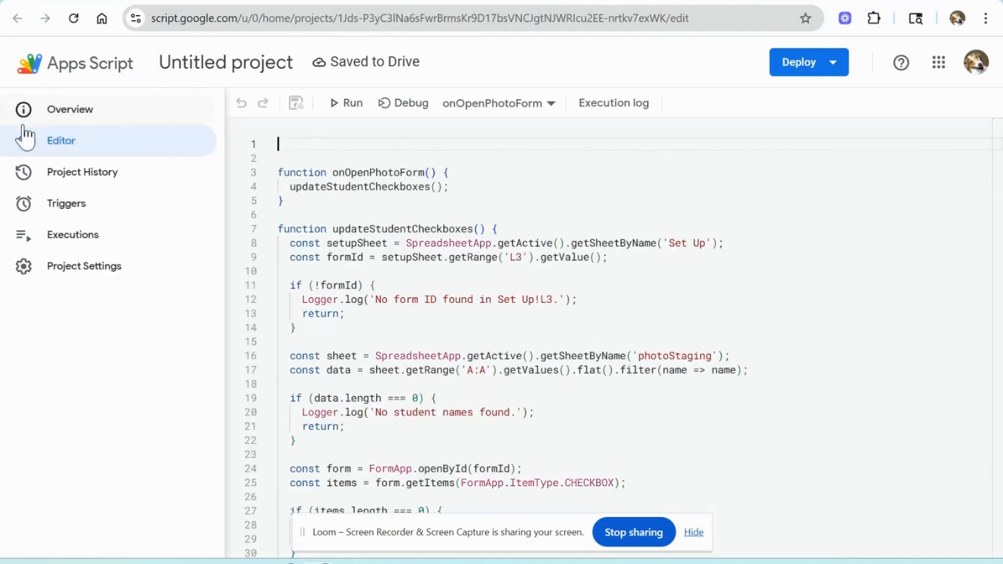
left_click(28, 205)
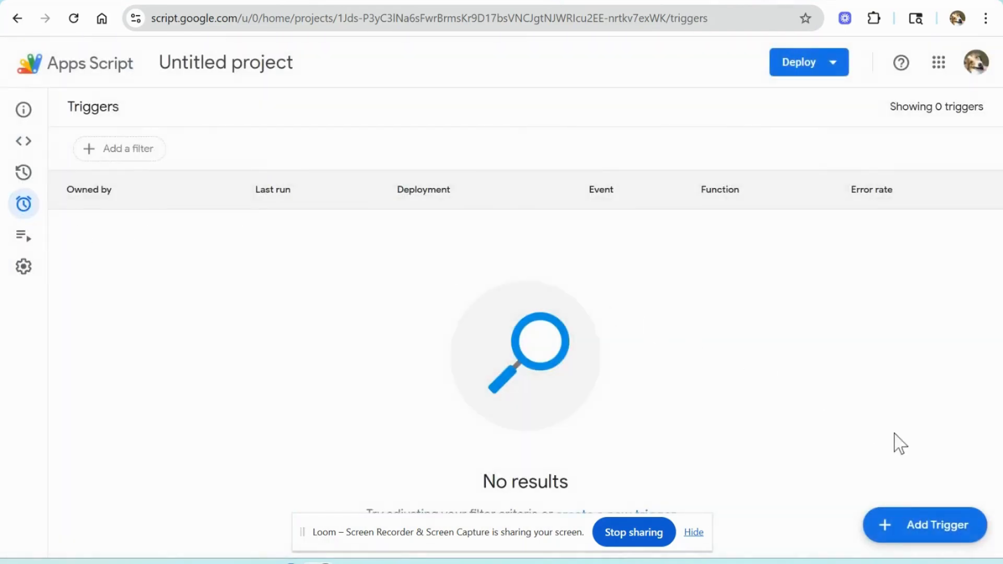
Step: Add an onOpenPhotoForm trigger on Head, from spreadsheet, On open, and authorize it when saving
left_click(921, 529)
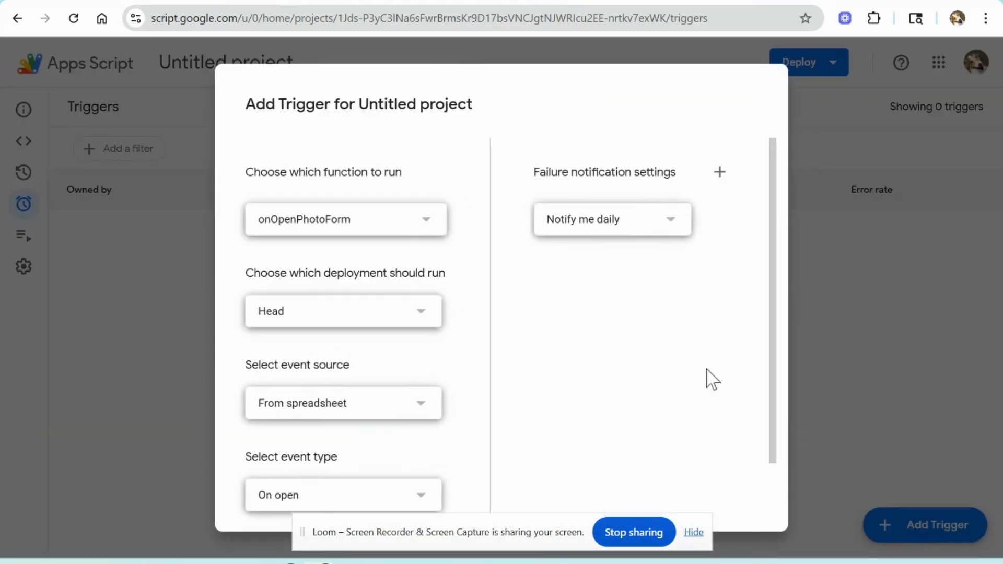
scroll(357, 235, "down", 2)
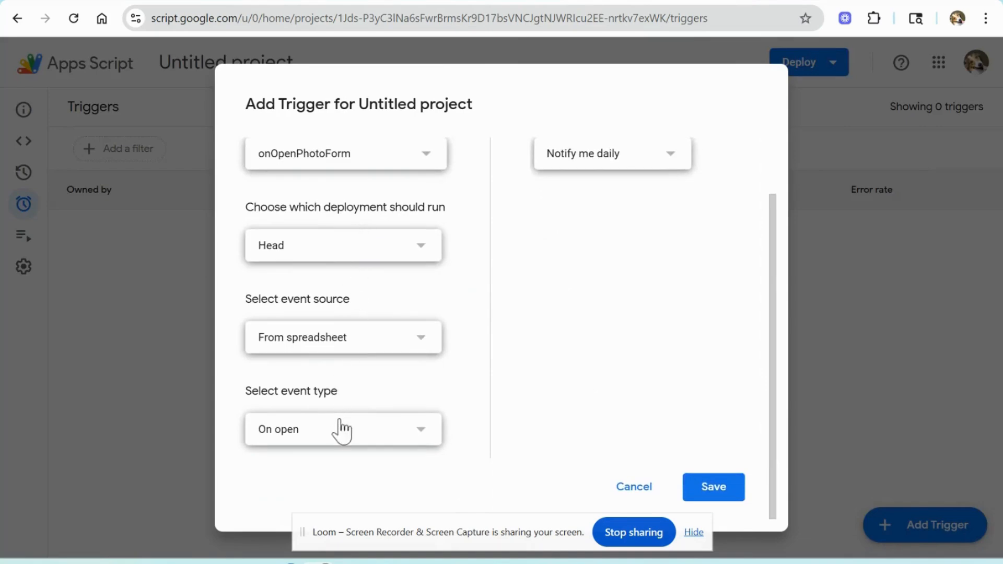
left_click(725, 497)
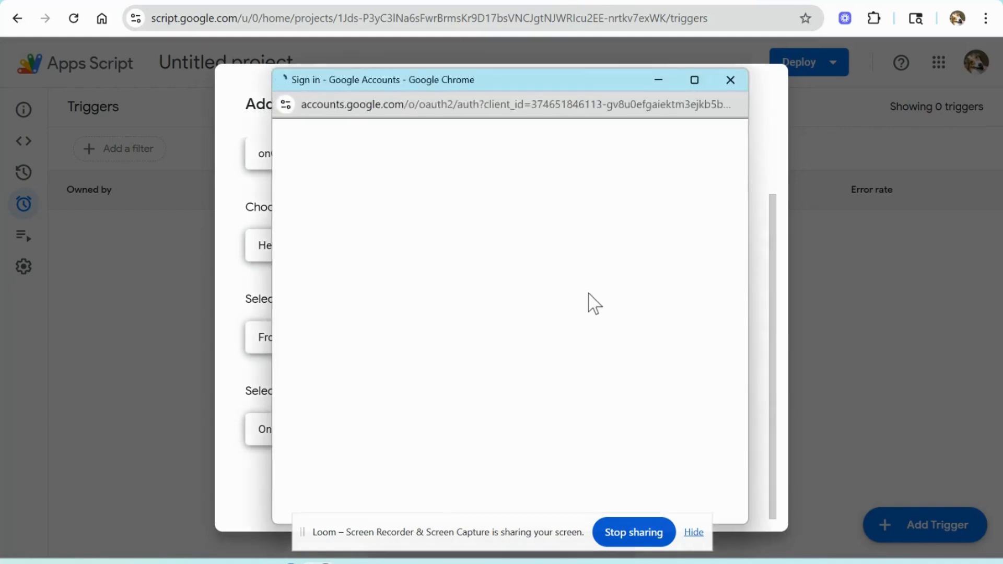
left_click(615, 220)
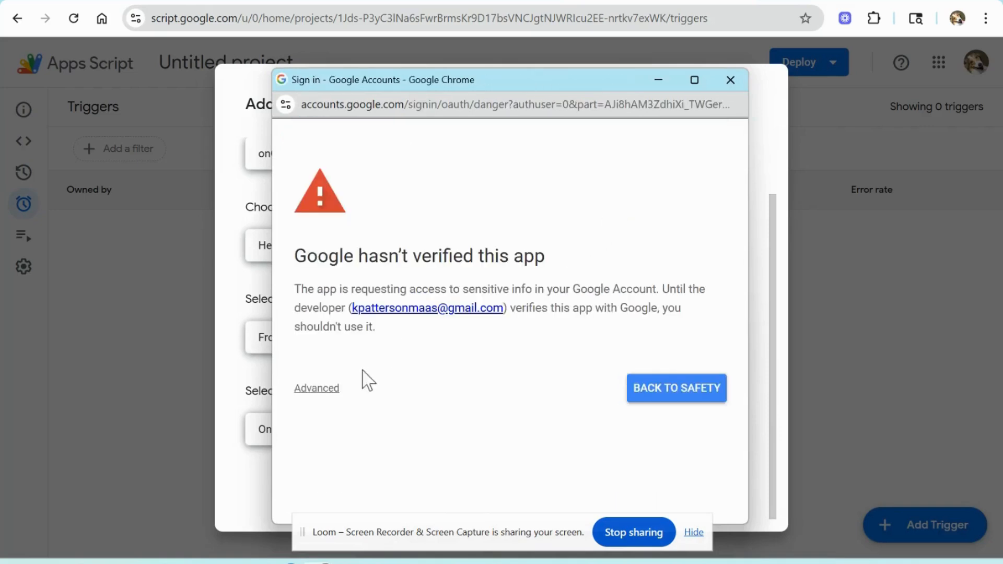
left_click(317, 390)
scroll(443, 368, "down", 1)
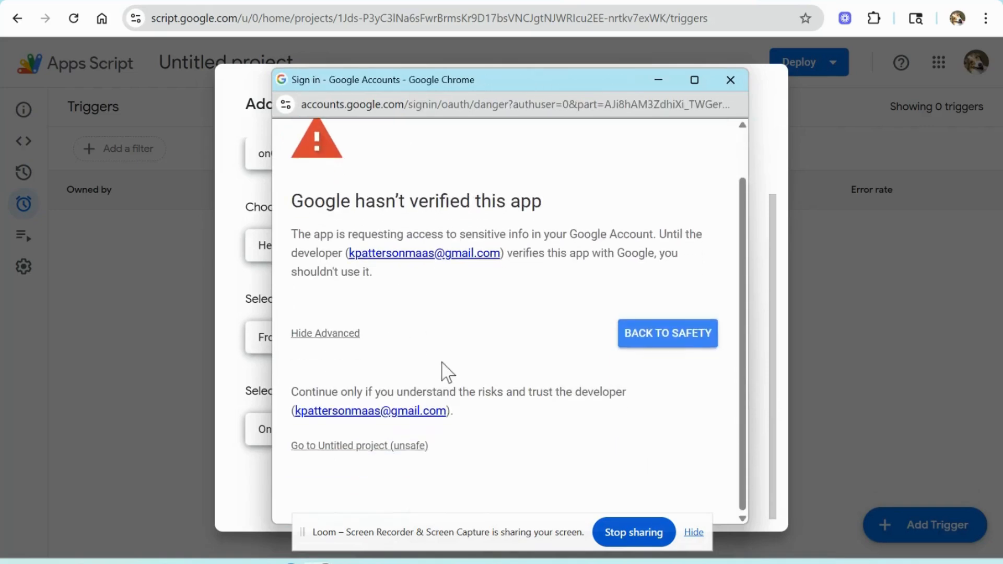
left_click(399, 448)
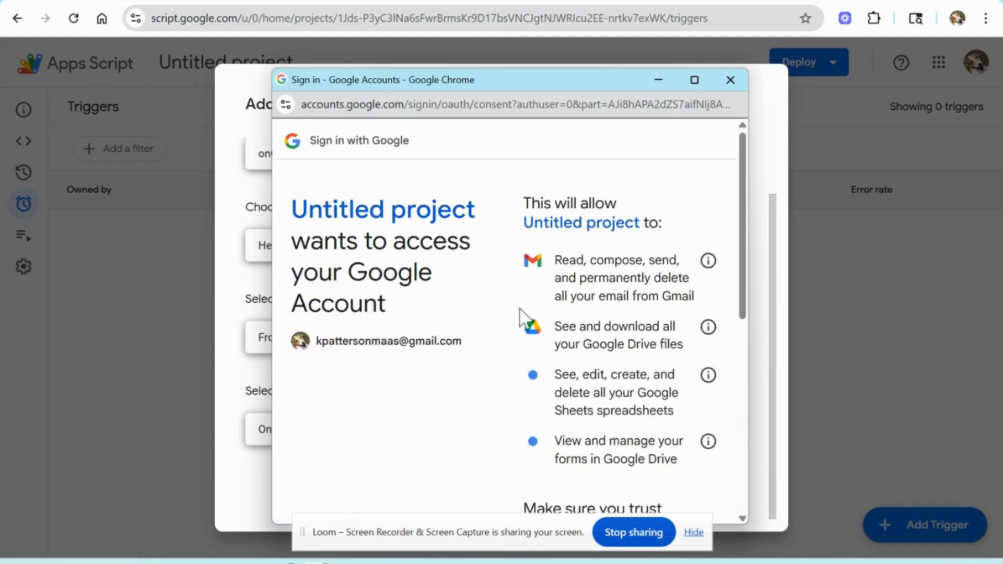
scroll(611, 284, "down", 7)
left_click(672, 439)
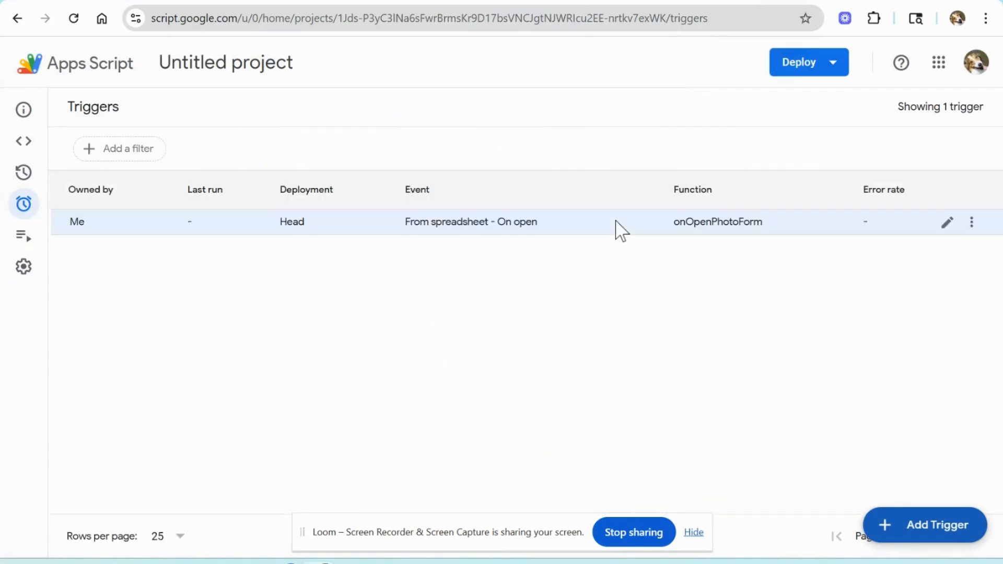
Step: Add an onEditNews trigger on Head, from spreadsheet, with event type On edit
key("alt+Tab")
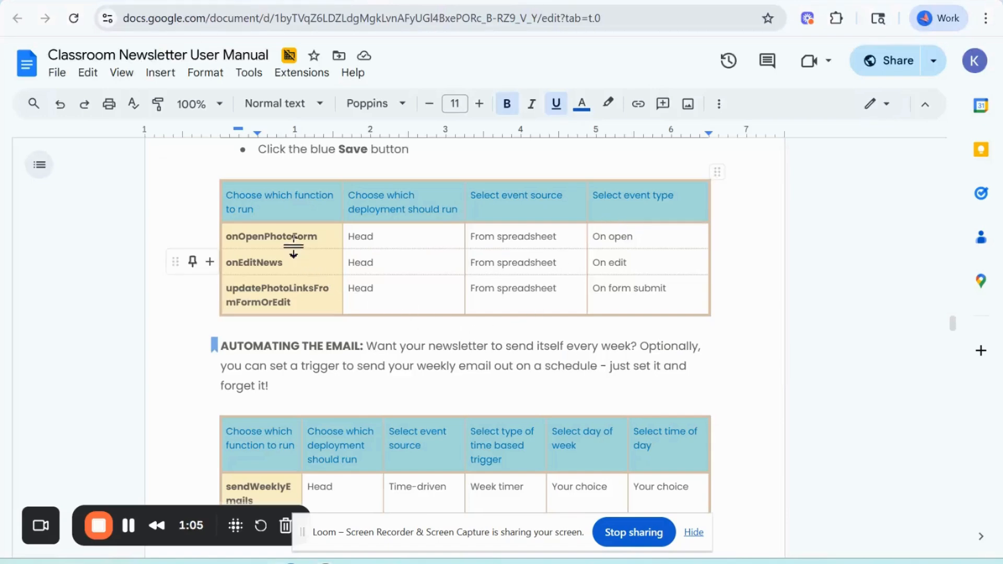
key("alt+Tab")
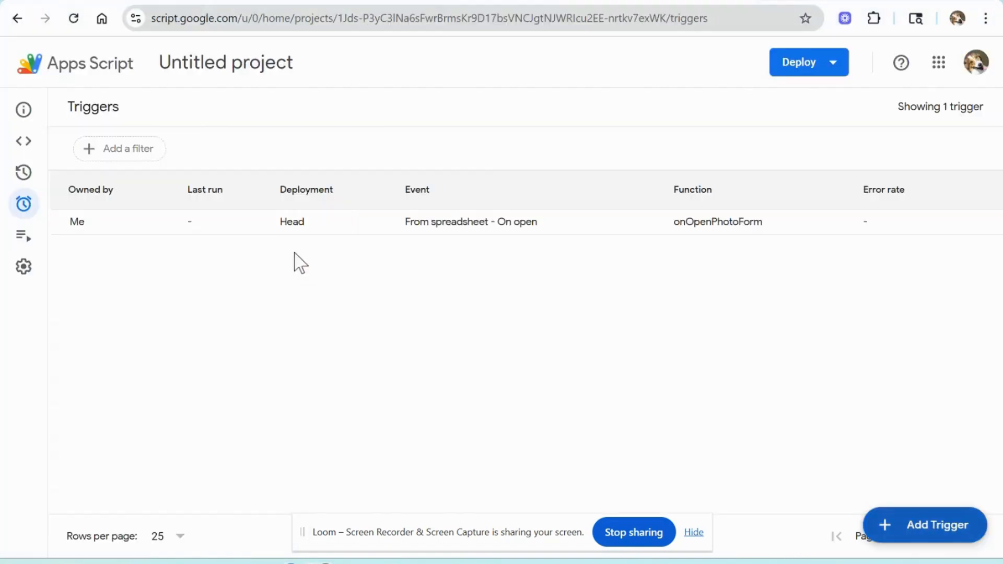
left_click(911, 525)
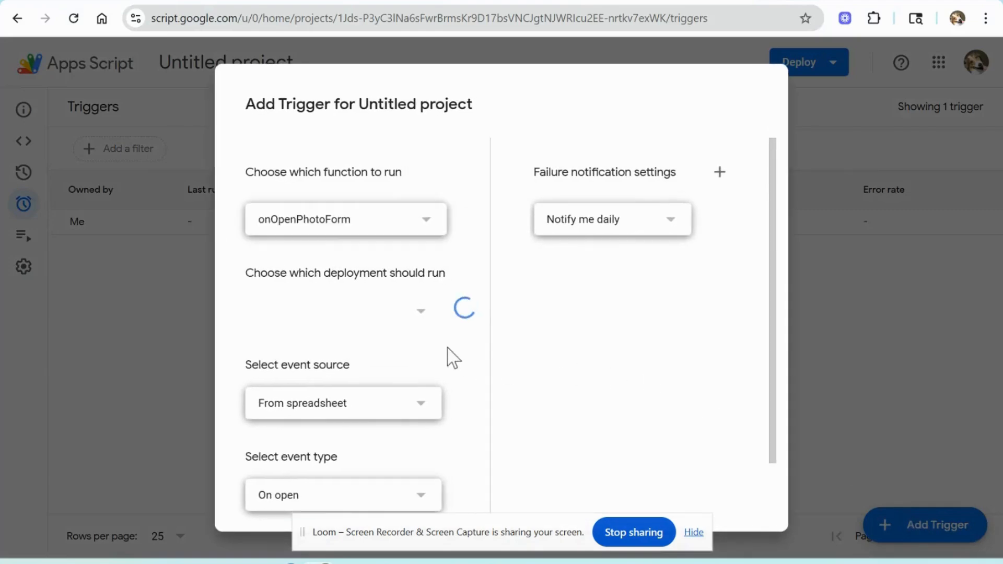
left_click(396, 228)
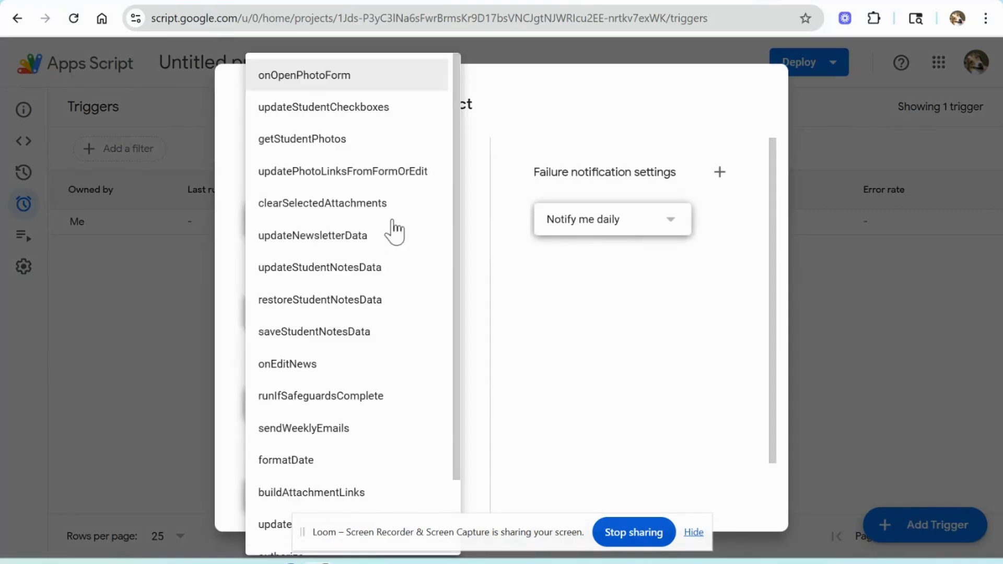
left_click(355, 374)
scroll(360, 385, "down", 2)
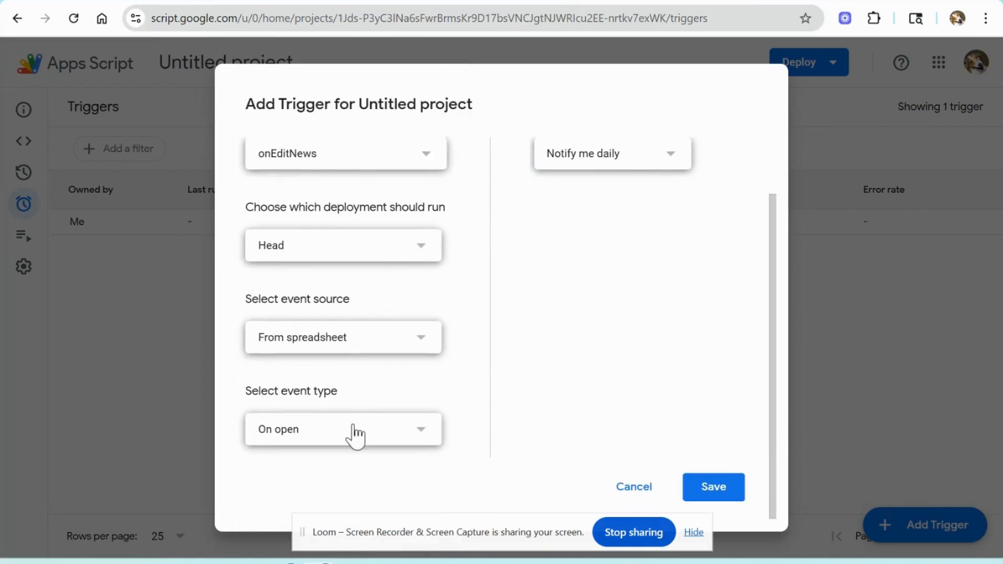
left_click(355, 433)
left_click(347, 466)
left_click(723, 494)
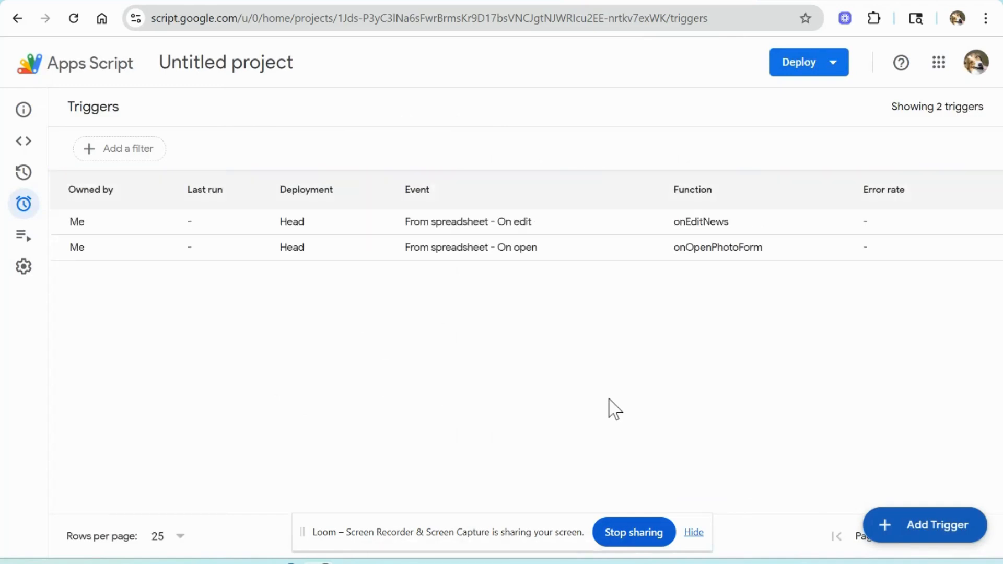
Step: Add an updatePhotoLinksFromFormOrEdit trigger on Head, from spreadsheet, with event type On form submit
key("alt+Tab")
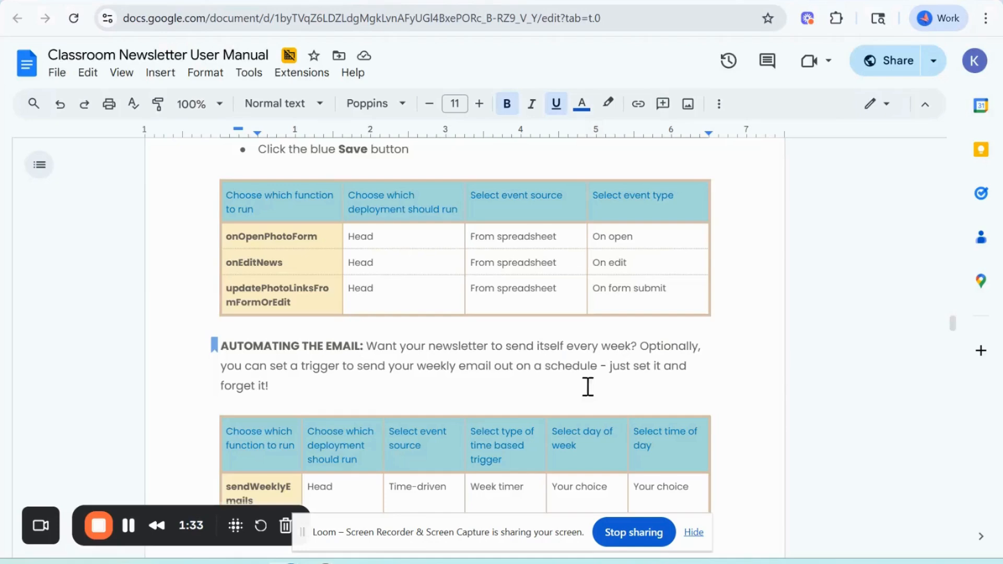
key("alt+Tab")
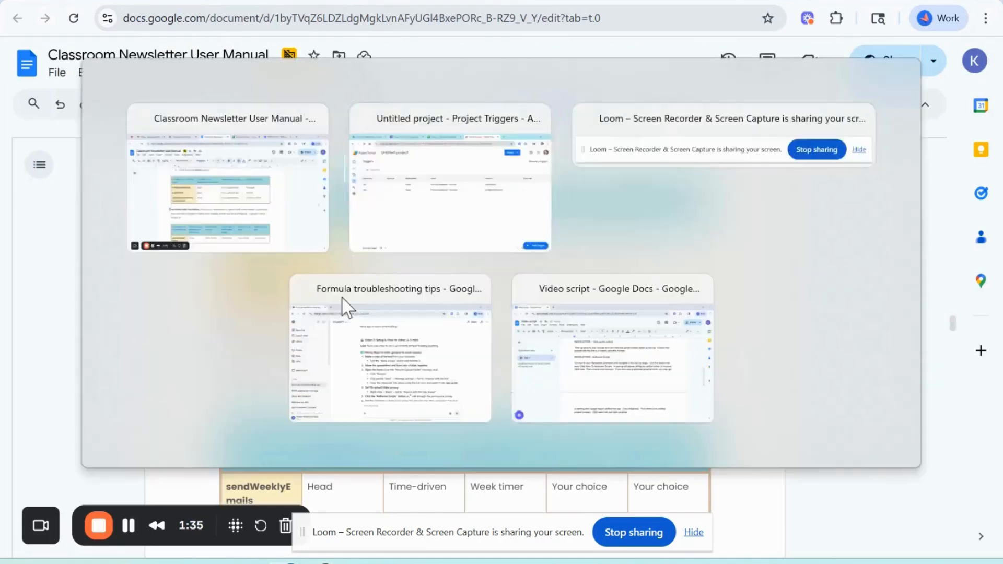
left_click(931, 541)
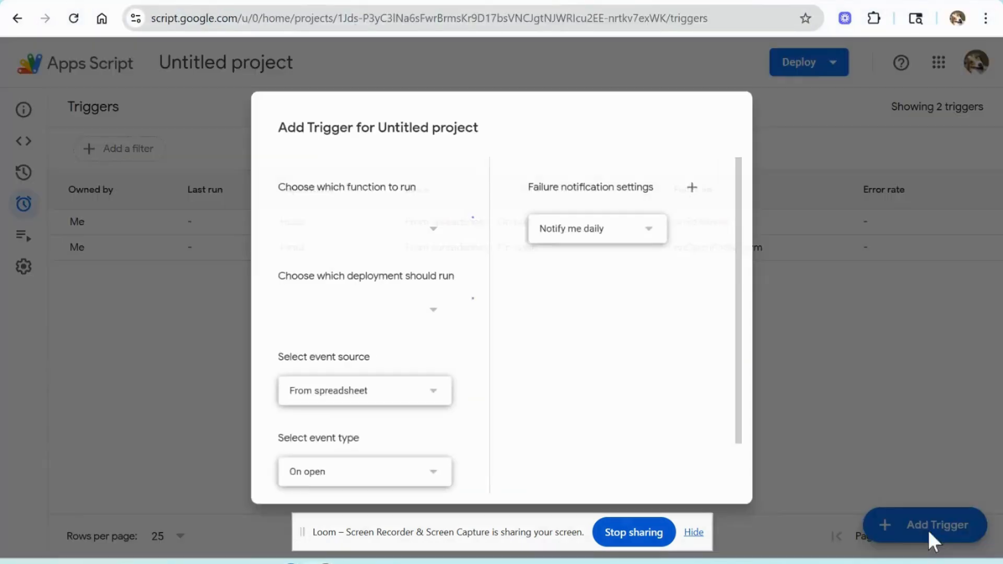
left_click(349, 227)
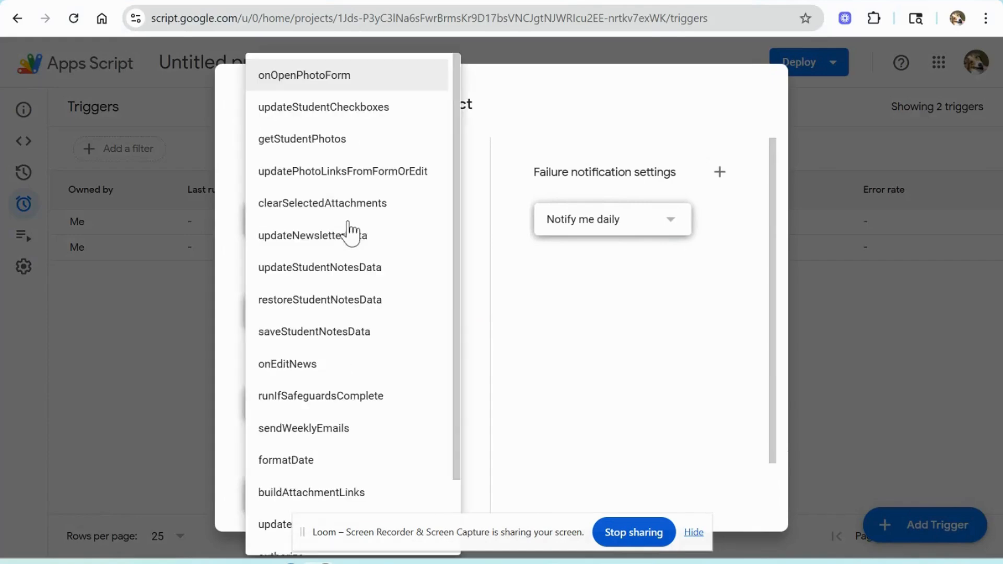
scroll(347, 230, "down", 3)
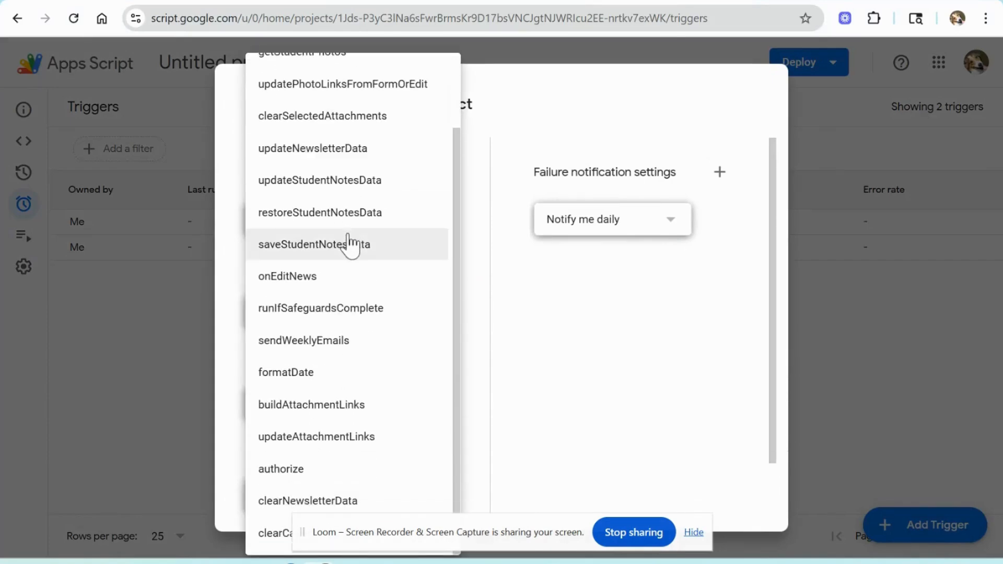
left_click(391, 86)
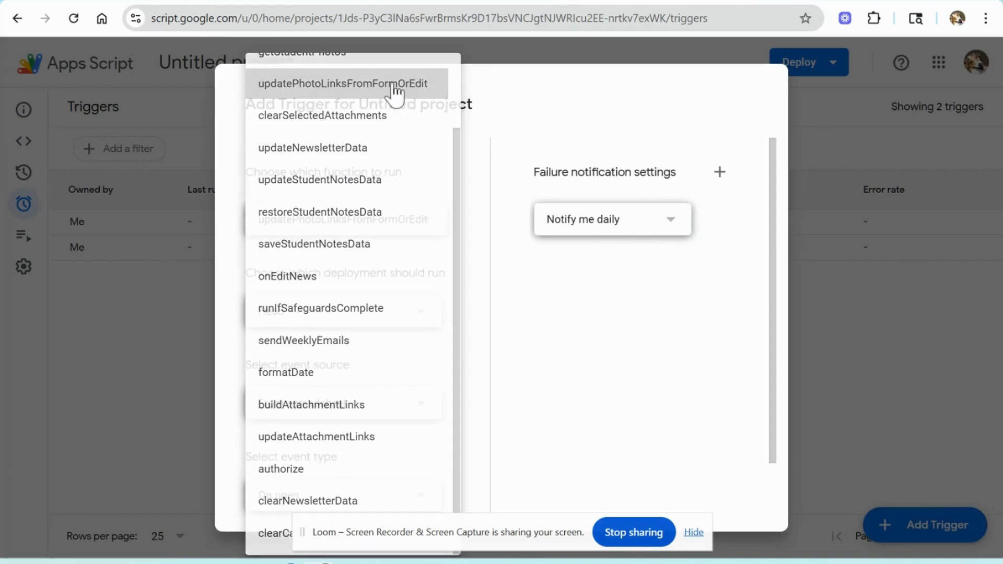
scroll(381, 253, "down", 2)
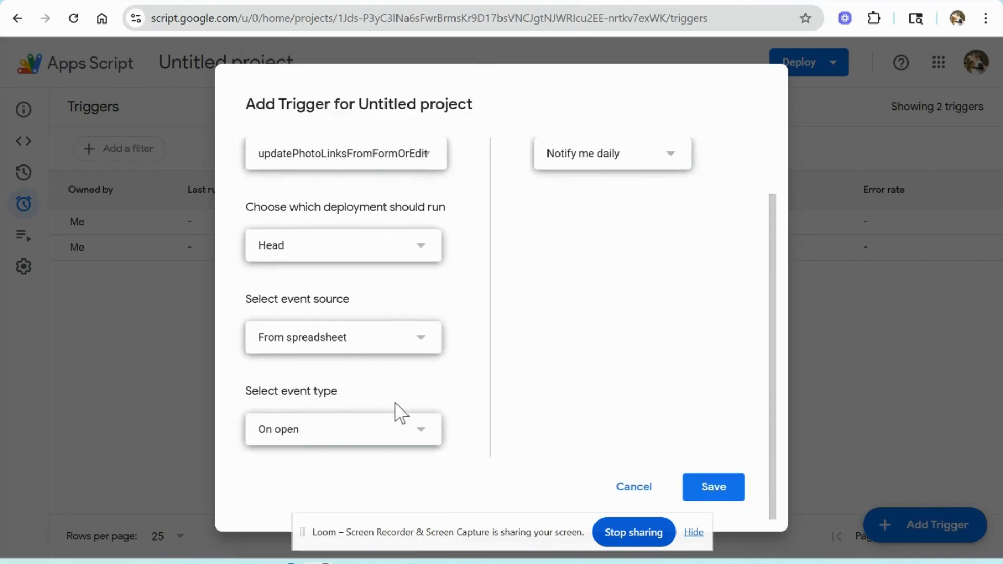
left_click(396, 441)
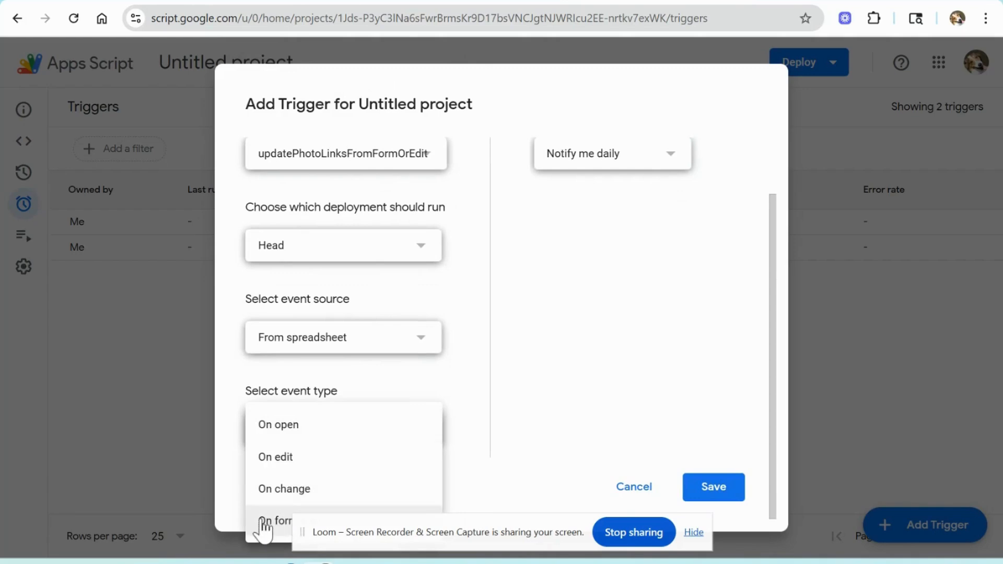
left_click(689, 532)
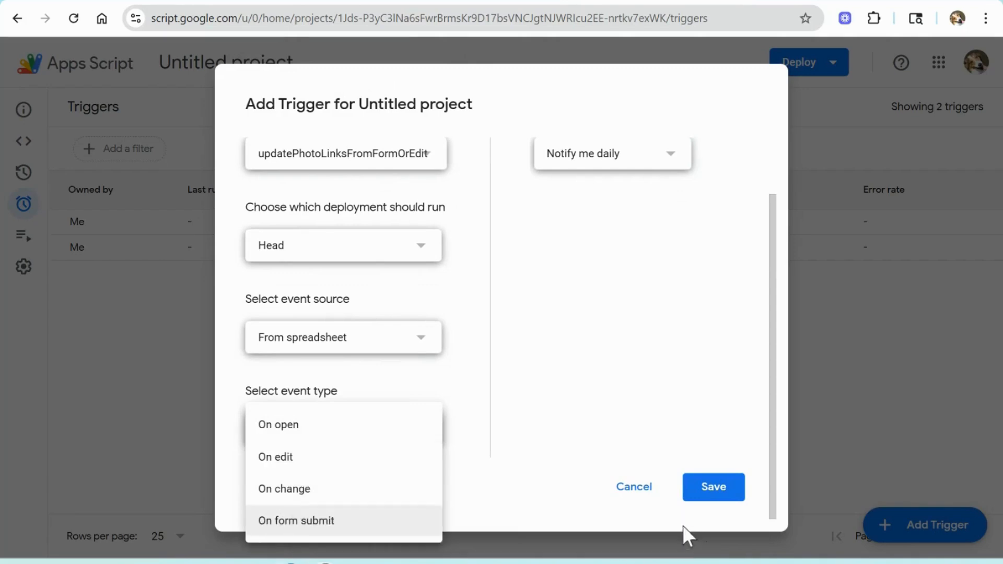
left_click(307, 523)
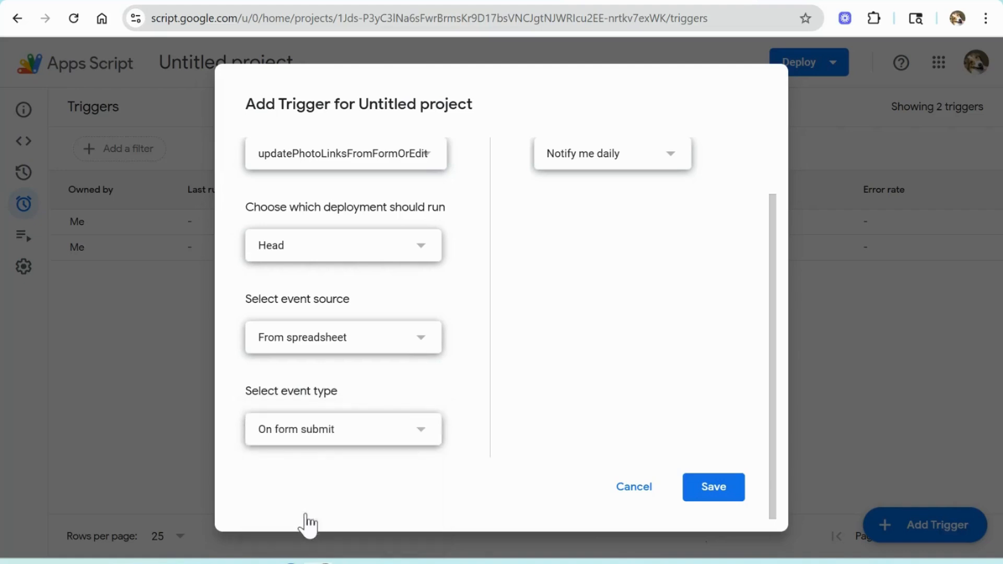
left_click(706, 494)
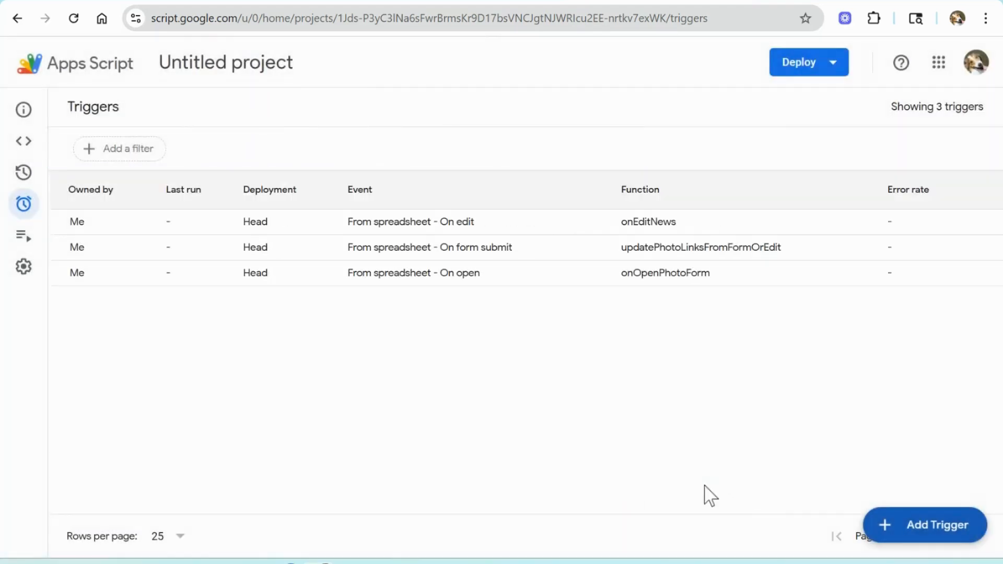
Step: Check the manual's email-automation table, then start a new sendWeeklyEmails trigger on Head with a Time-driven event source
key("alt+Tab")
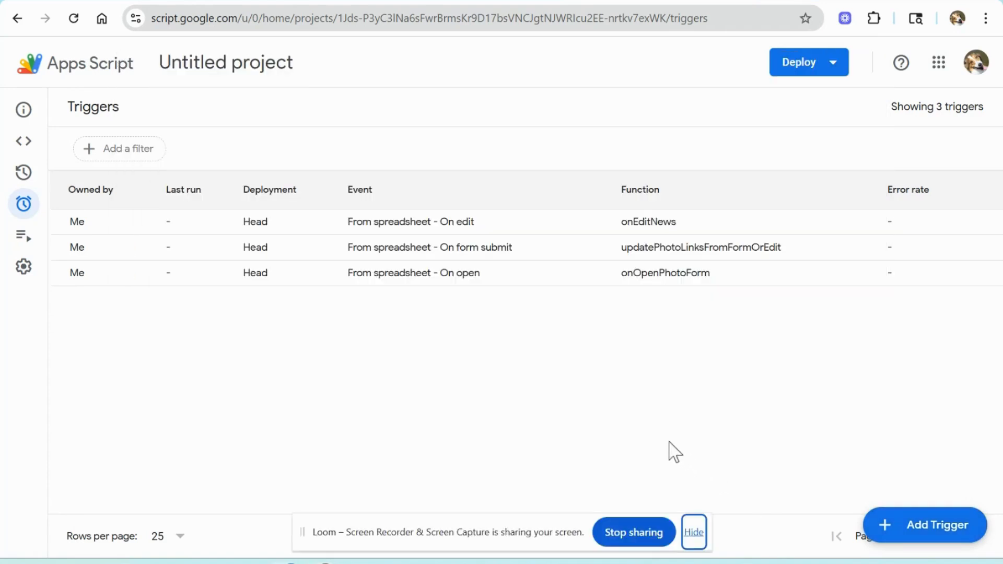
key("alt+Tab")
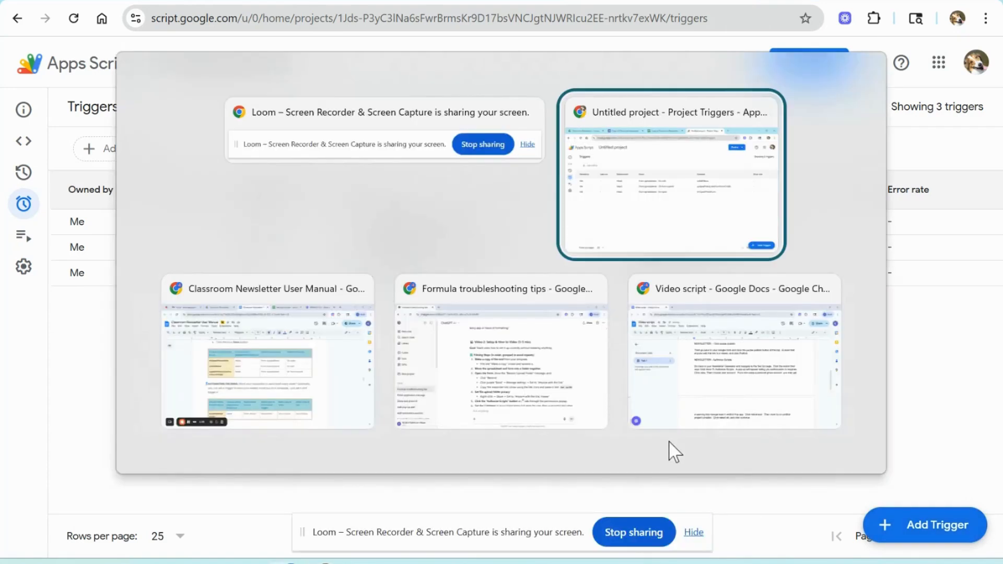
key("alt+Tab")
scroll(696, 437, "down", 2)
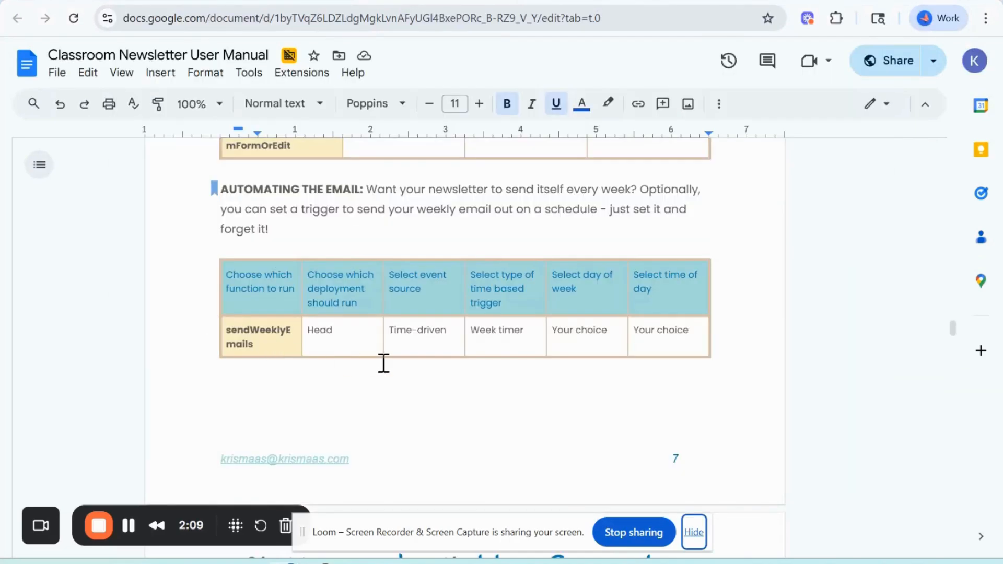
key("alt+Tab")
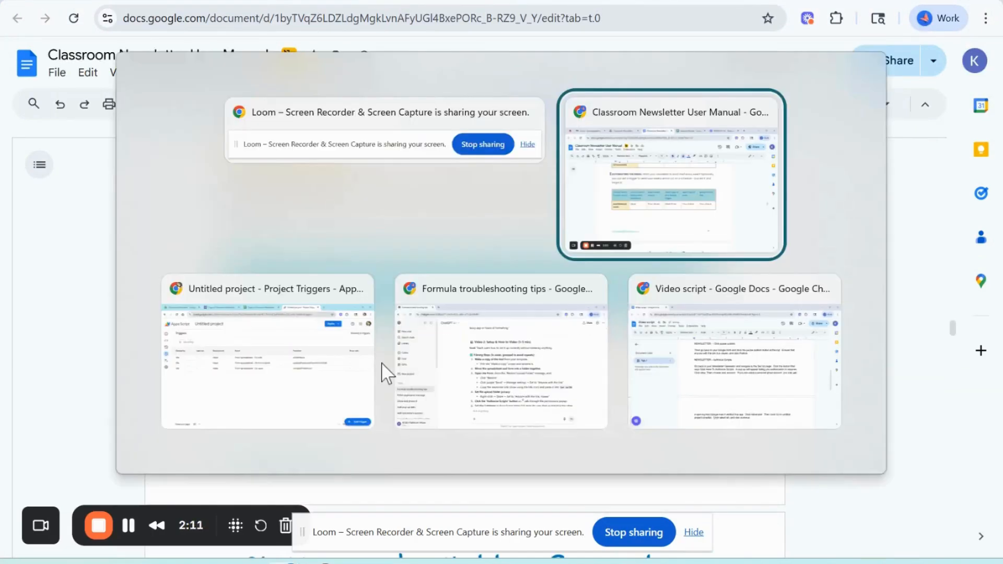
left_click(381, 362)
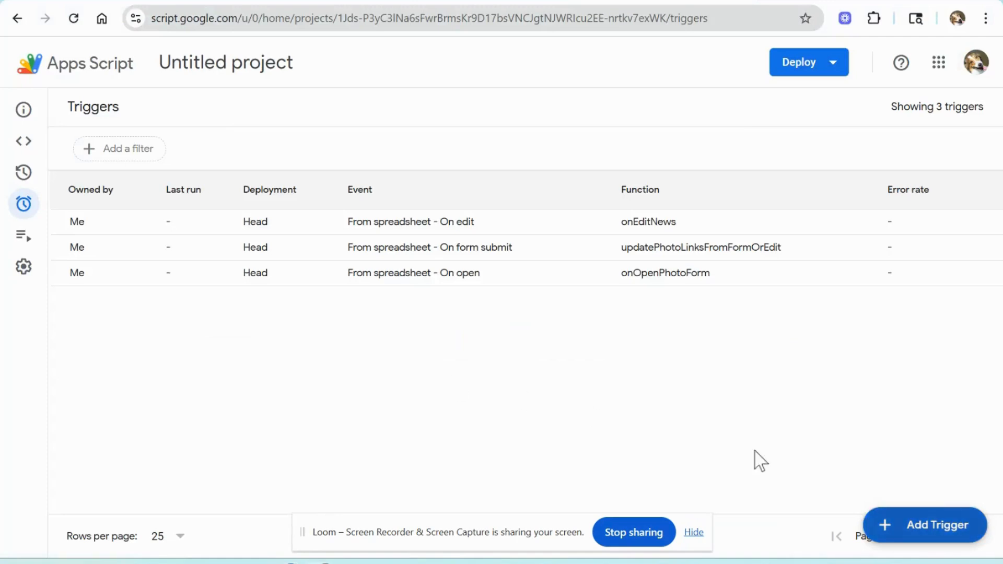
left_click(892, 529)
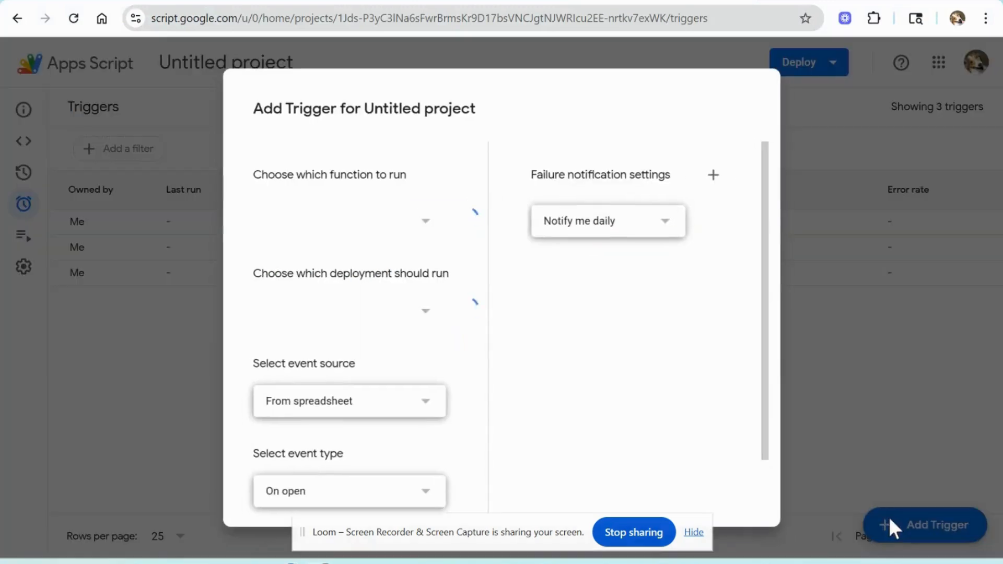
left_click(381, 230)
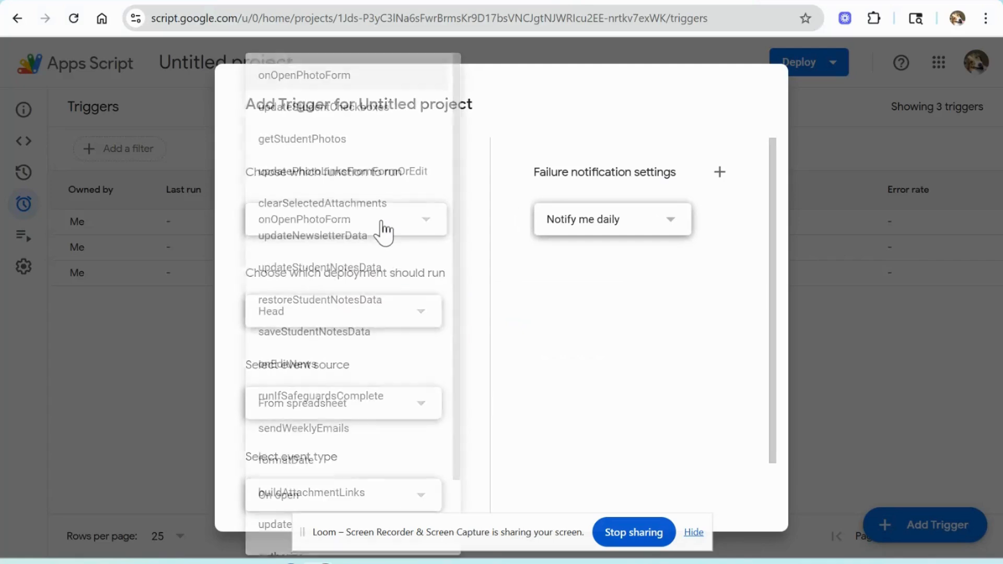
scroll(385, 251, "down", 2)
left_click(342, 351)
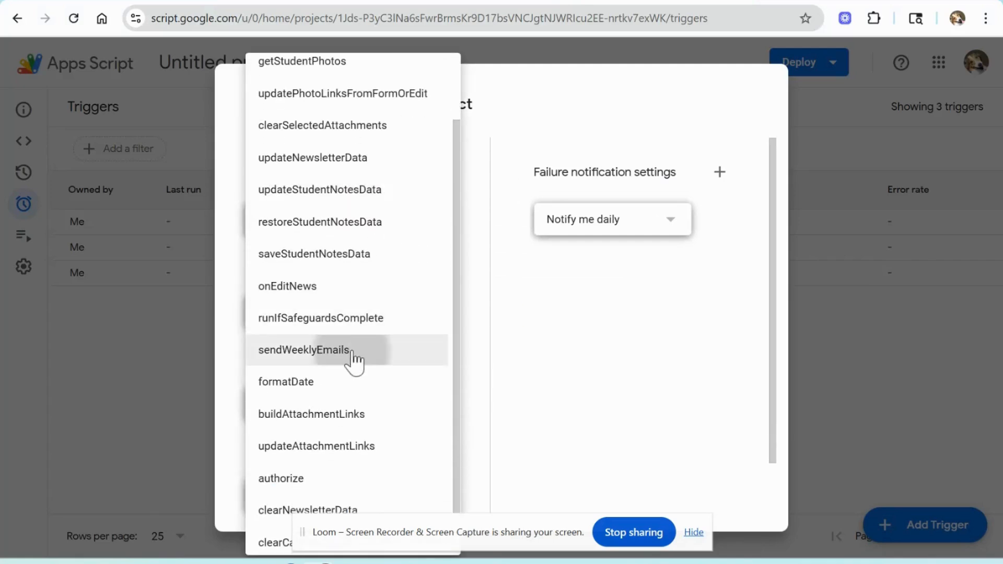
scroll(353, 359, "down", 2)
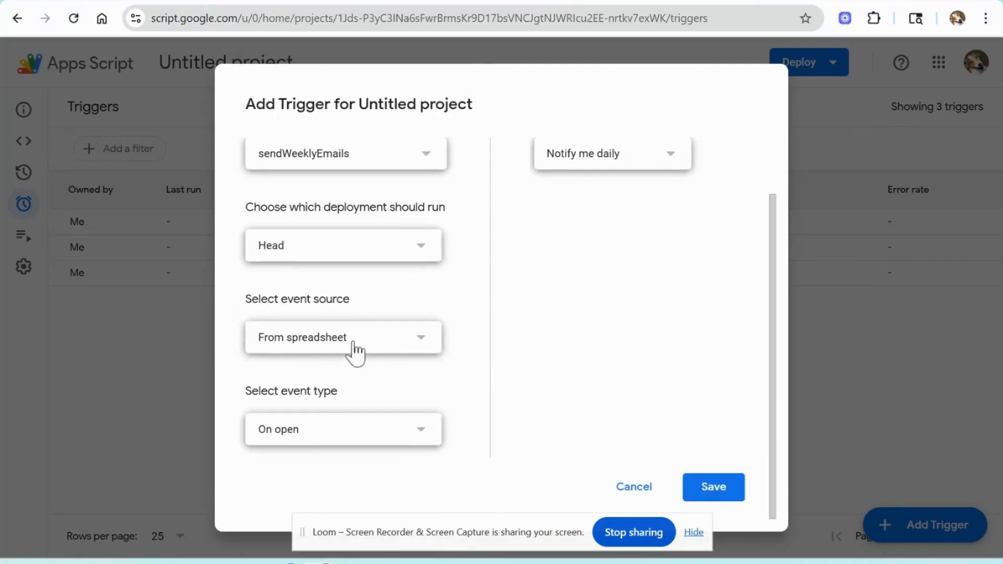
left_click(353, 349)
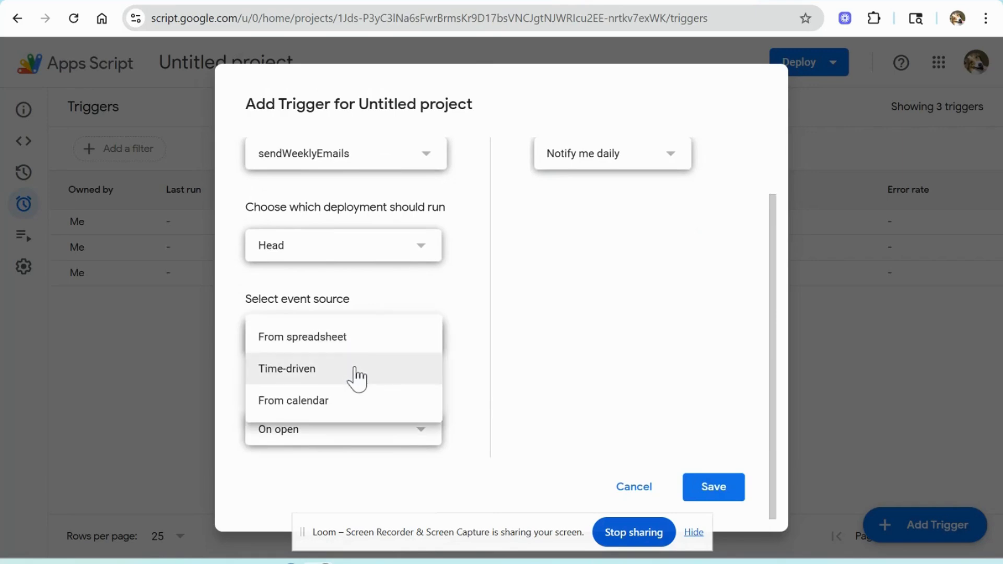
left_click(356, 375)
Step: Set the trigger to a Week timer running Every Friday from 4pm to 5pm and save it
scroll(354, 377, "down", 2)
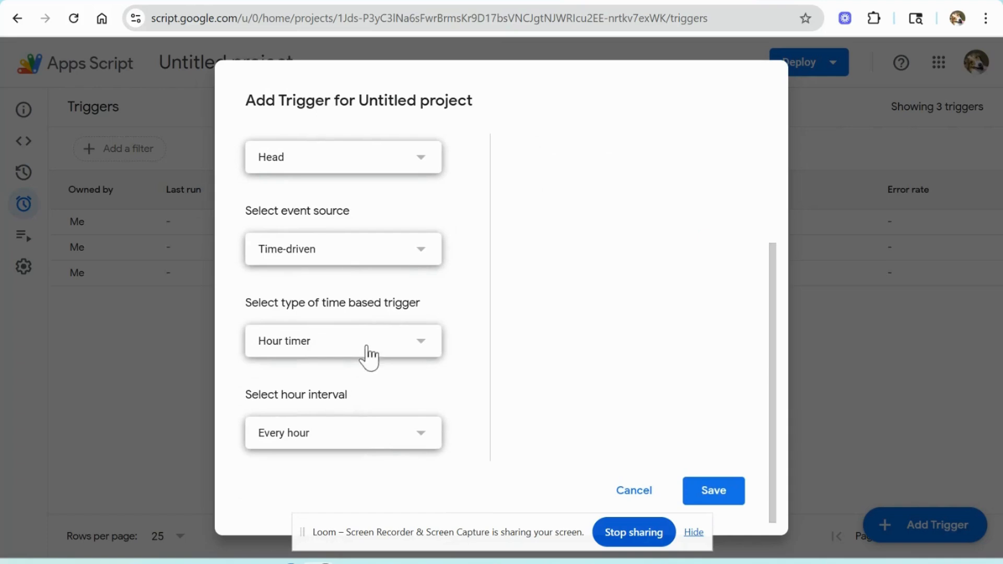
left_click(369, 352)
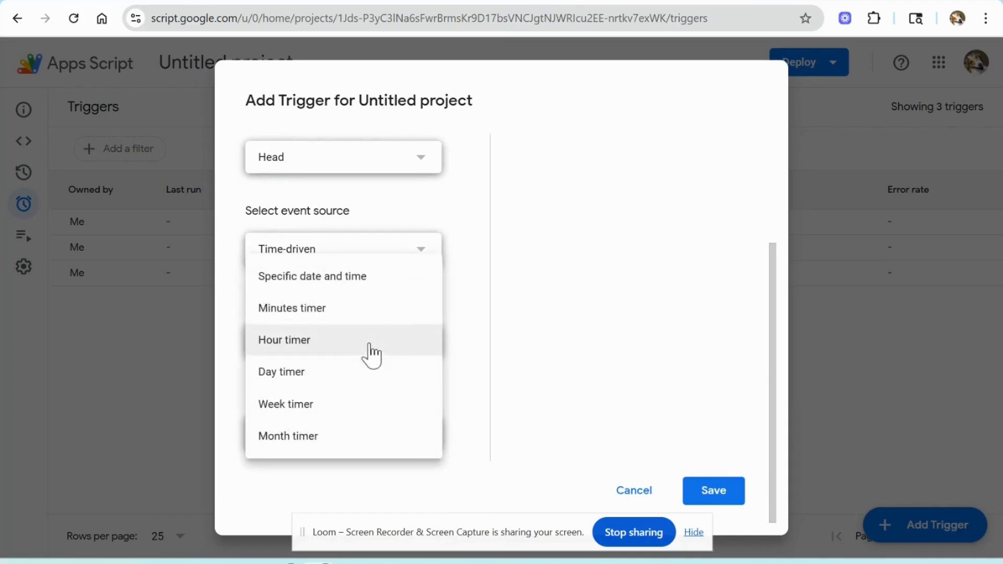
left_click(367, 412)
scroll(364, 386, "down", 2)
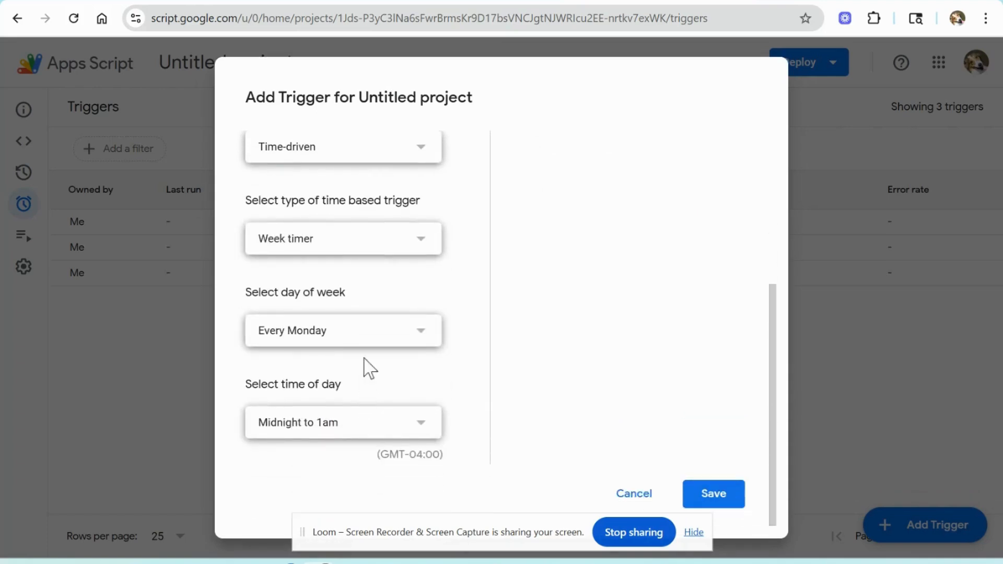
left_click(375, 333)
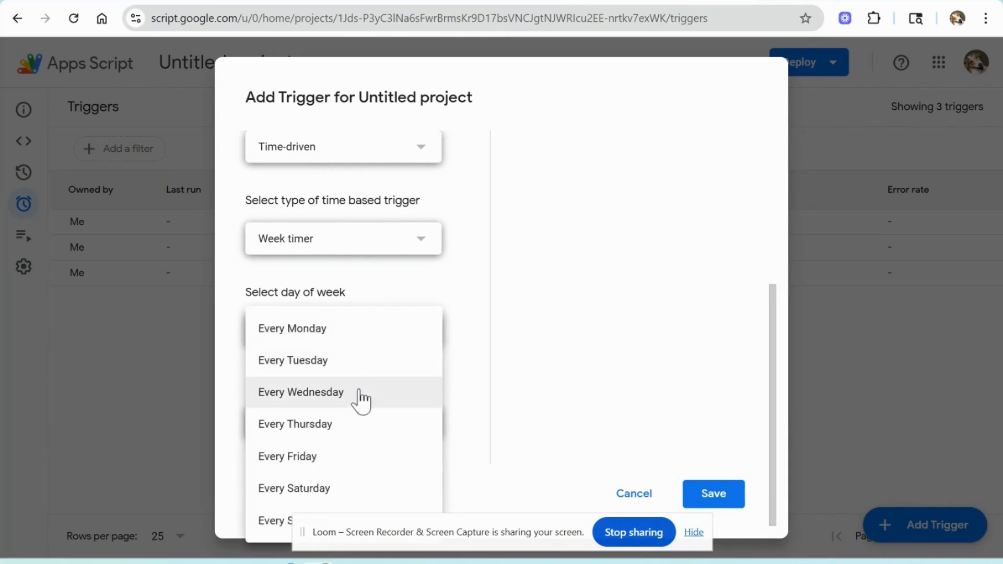
left_click(352, 460)
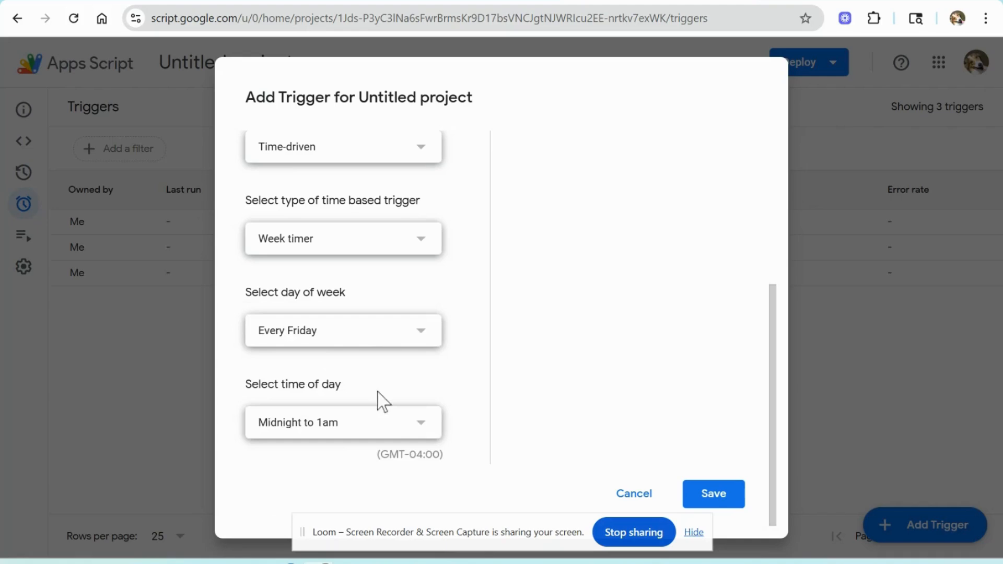
left_click(405, 434)
scroll(392, 426, "down", 1)
scroll(389, 418, "down", 2)
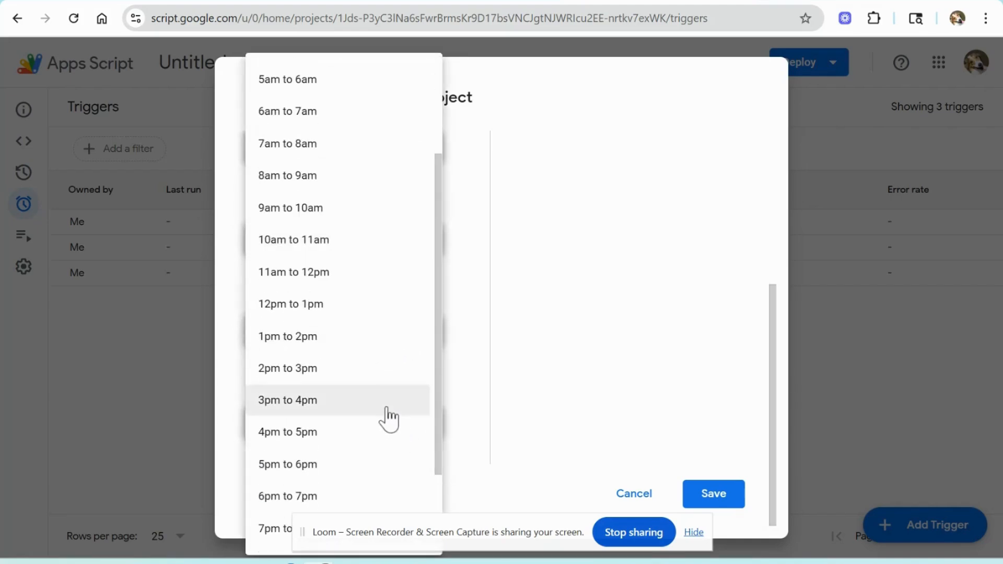
left_click(377, 442)
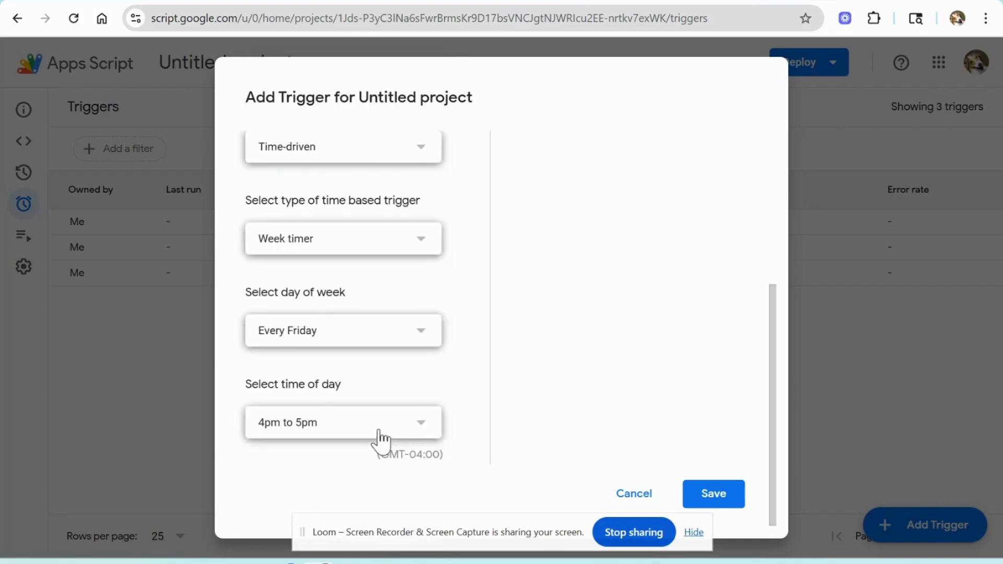
left_click(733, 499)
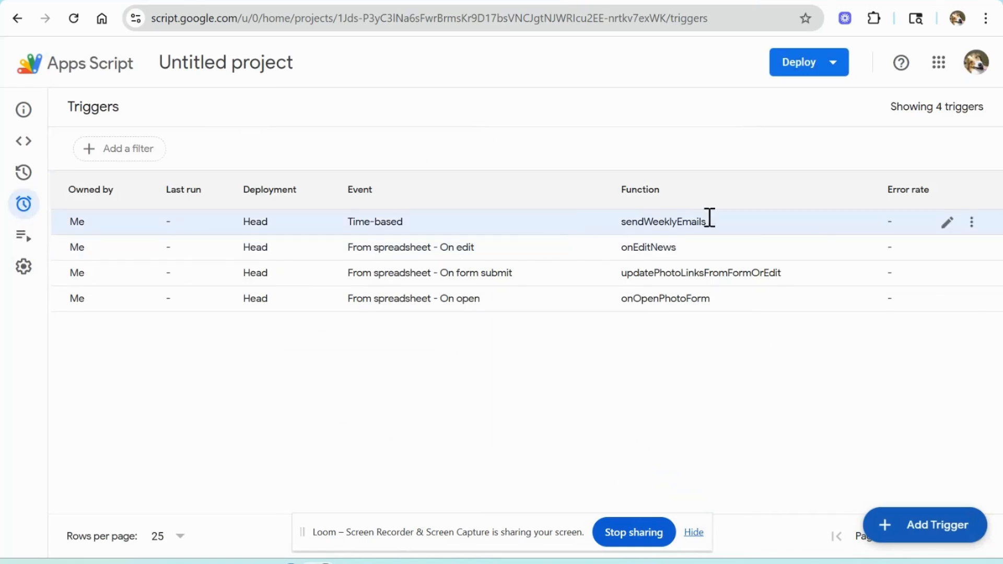
Step: Delete the sendWeeklyEmails trigger
left_click(972, 223)
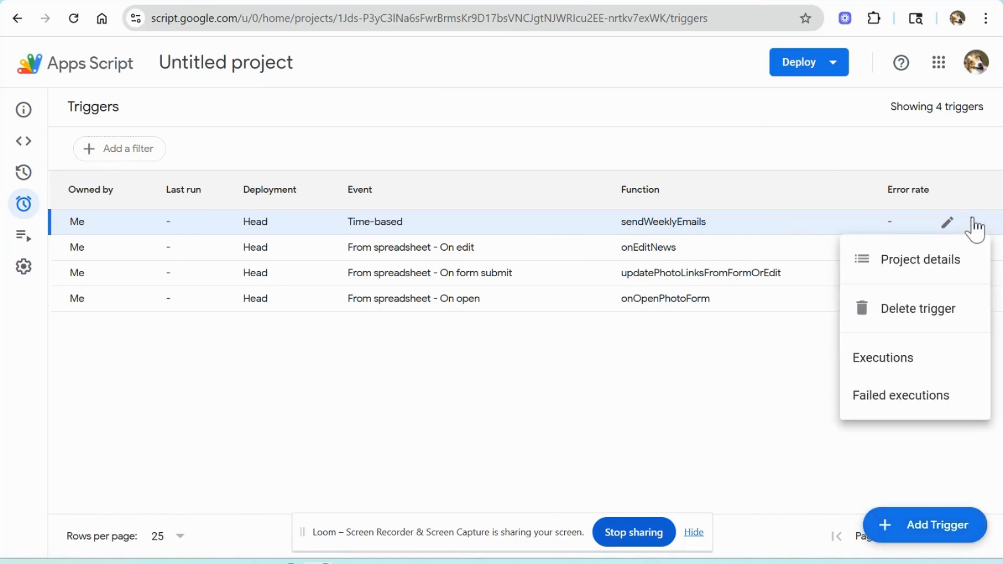
left_click(902, 305)
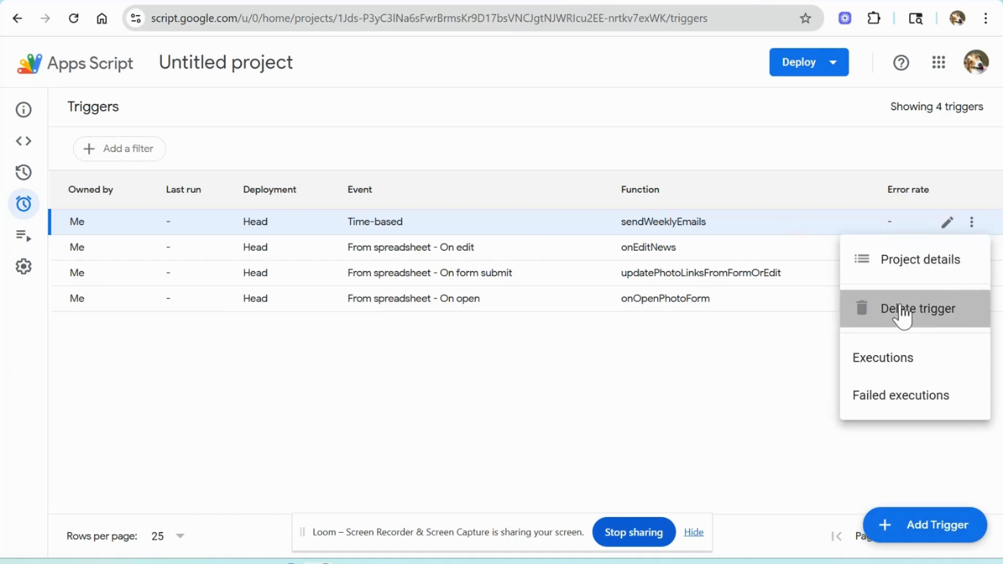
left_click(580, 372)
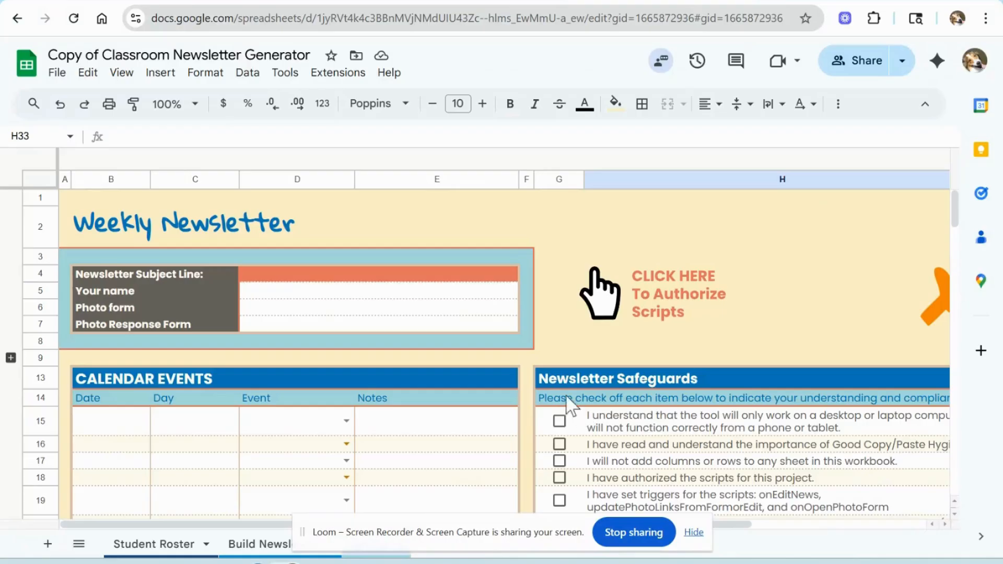
Step: Fill in the newsletter subject line as the teacher's Weekly Newsletter and enter the teacher's name in Your name
left_click(692, 532)
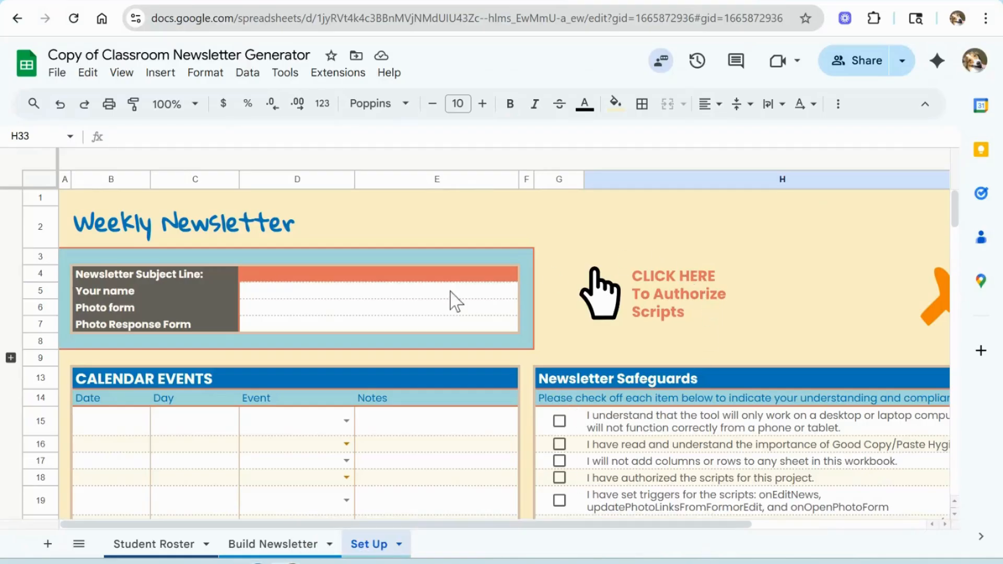
left_click(432, 277)
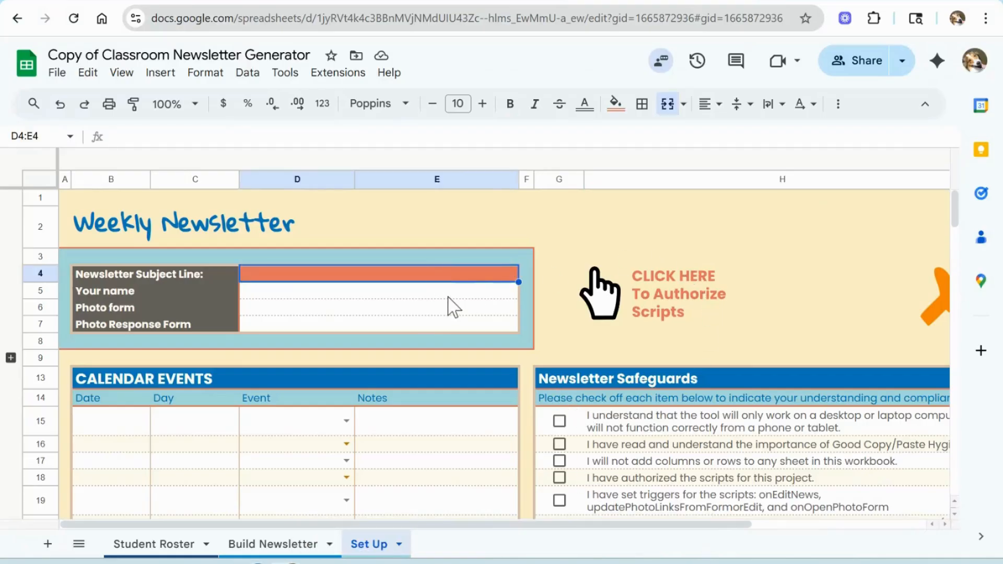
type("Mr")
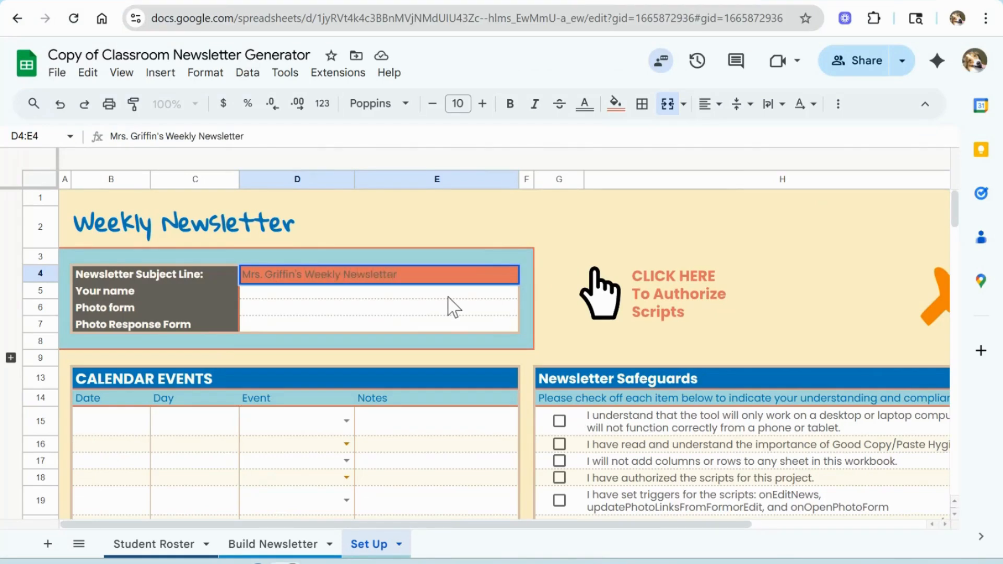
type("s. Griffin's Weekly Newsletter")
key("Return")
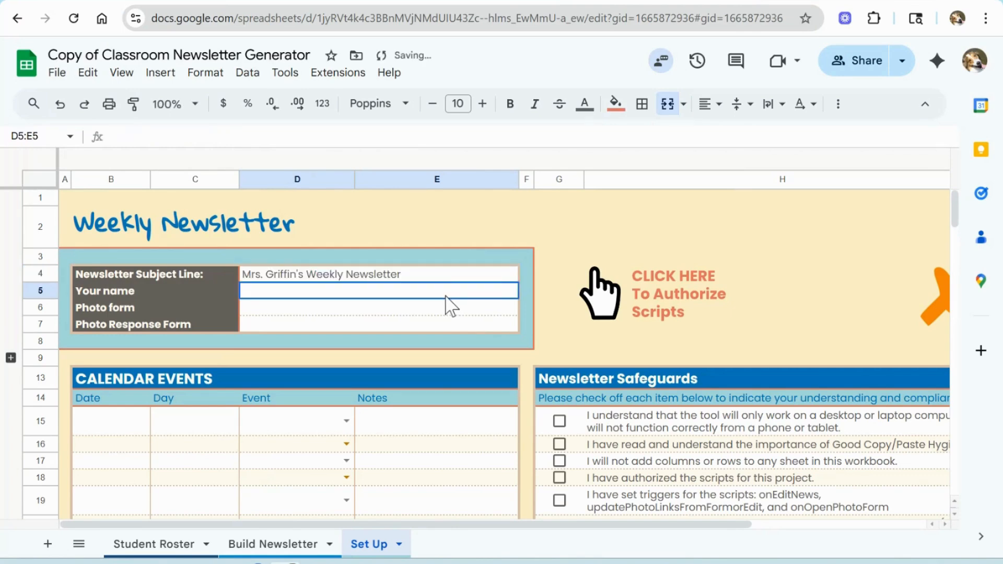
type("Mrs. Griffin")
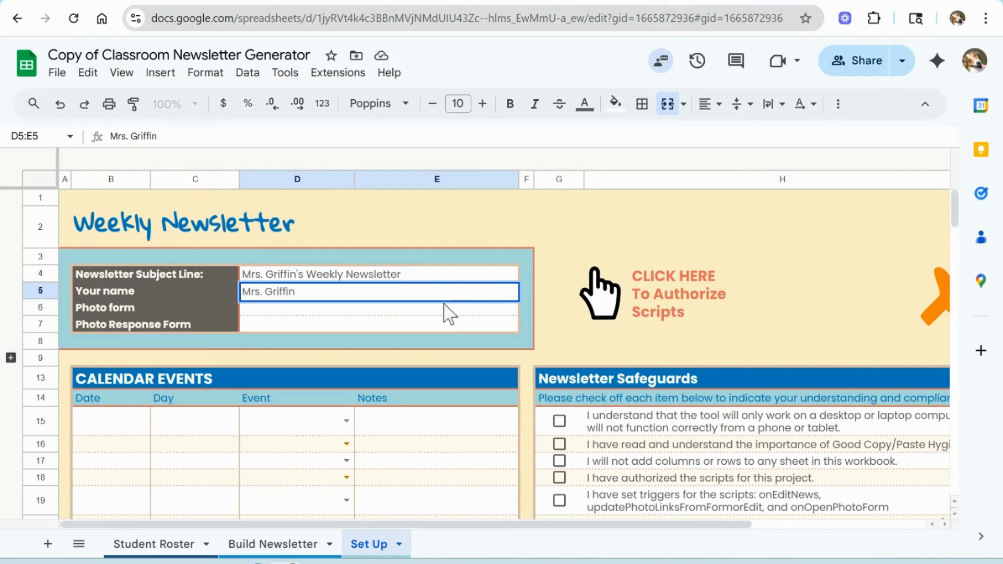
key("Return")
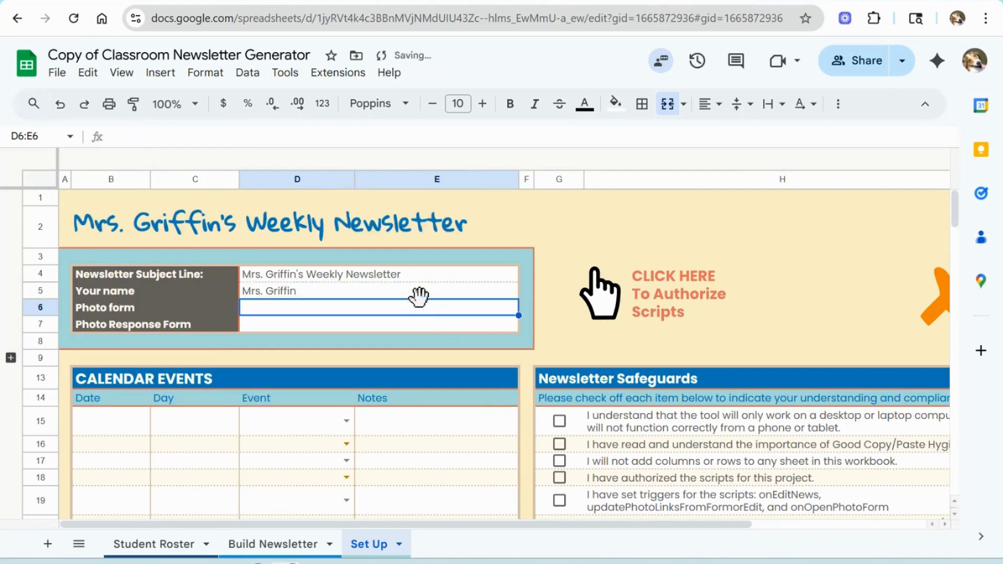
Step: Copy the photo form's editor URL and paste it into the Photo form field
left_click(447, 1)
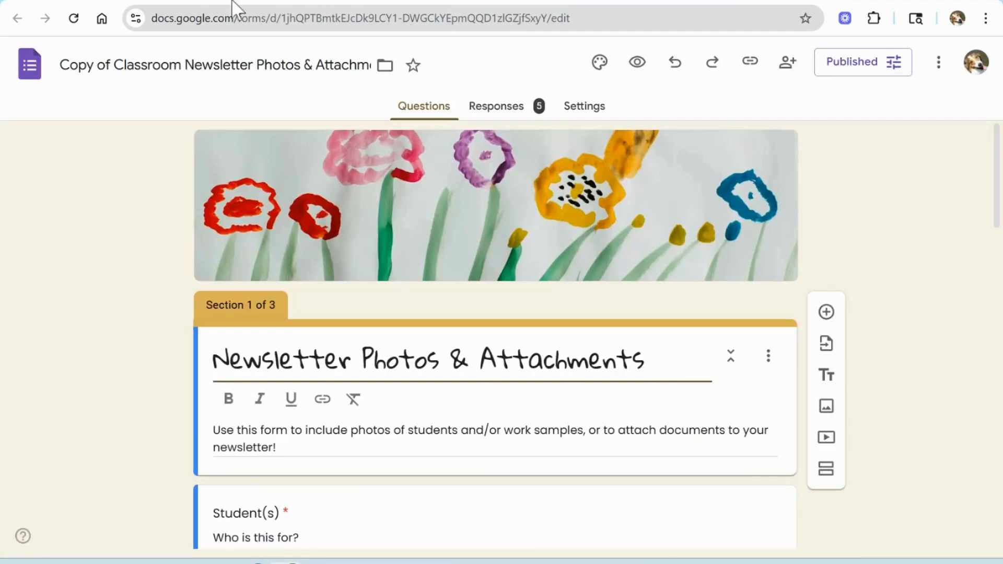
left_click_drag(632, 17, 144, 29)
key("ctrl+c")
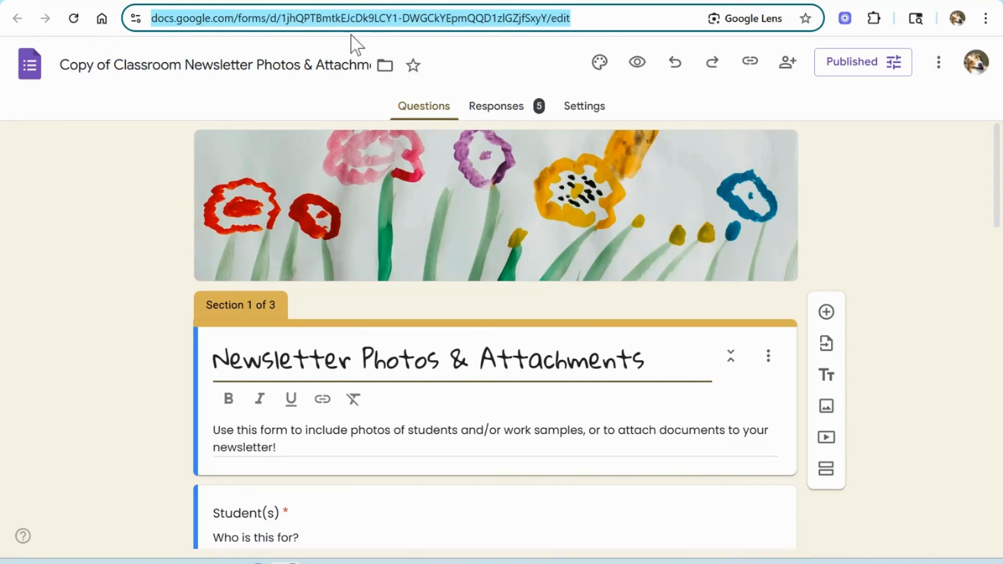
left_click(622, 1)
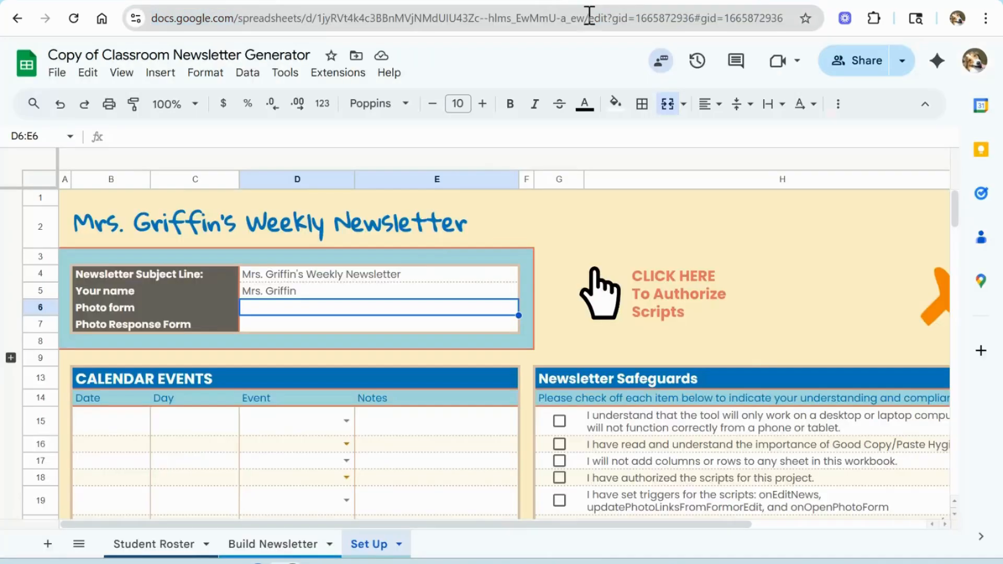
key("ctrl+v")
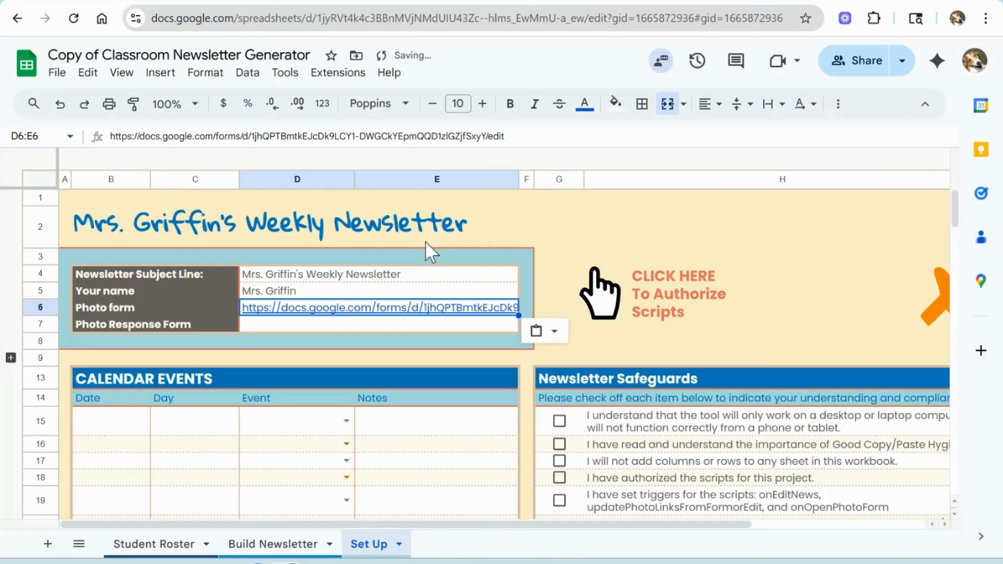
Step: Copy the form's shortened responder link and paste it into the Photo Response Form field
key("ctrl+Tab")
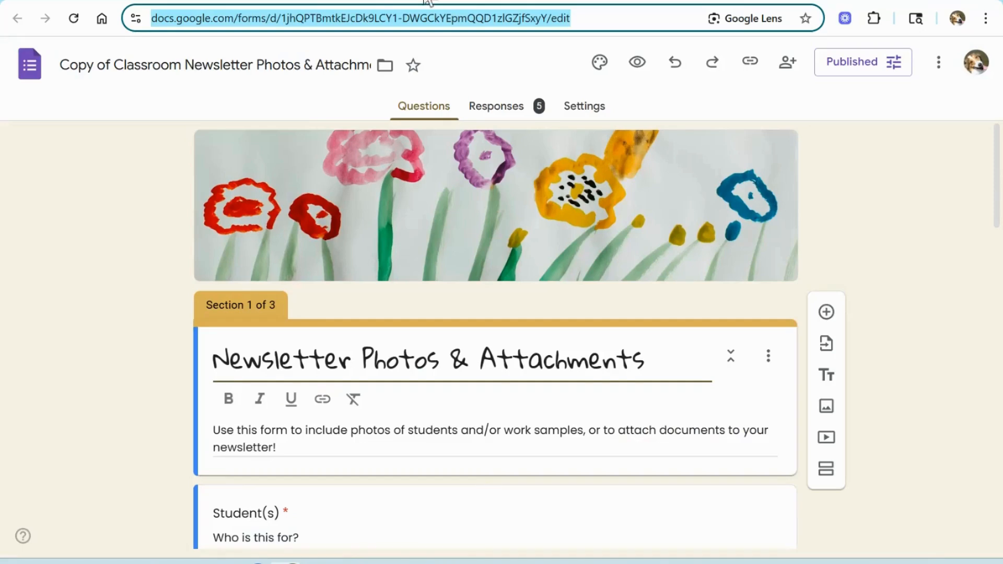
left_click(748, 64)
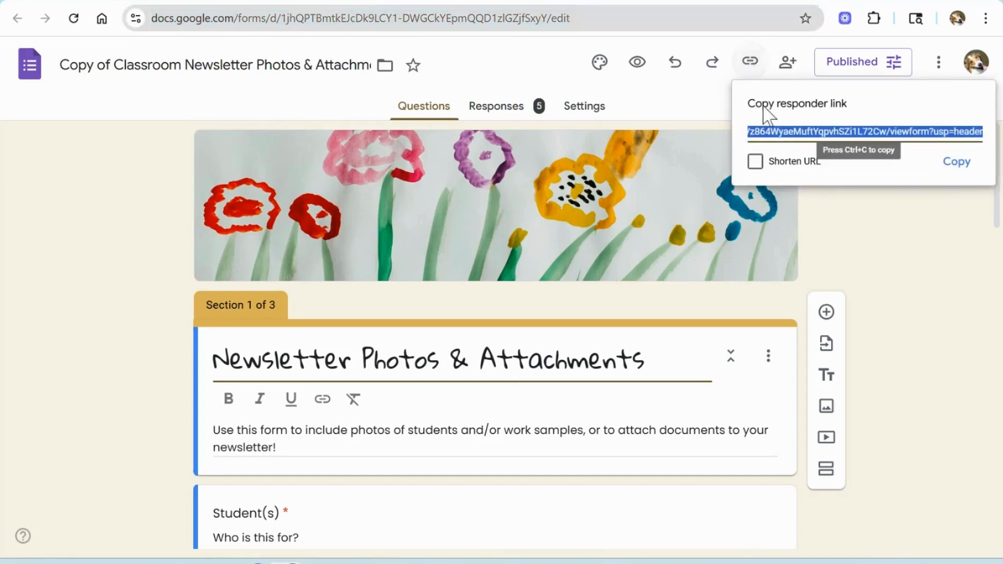
left_click(755, 161)
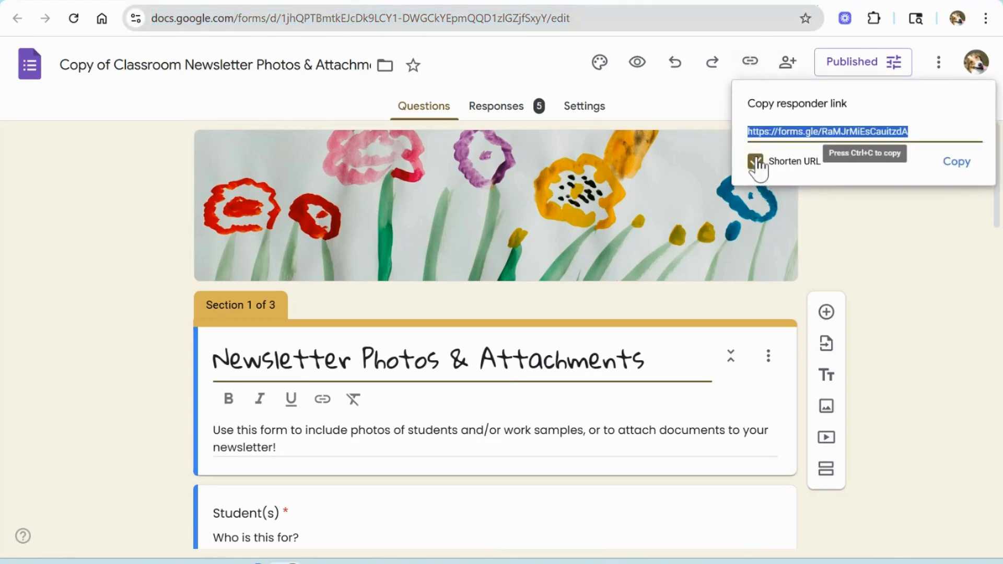
left_click(963, 163)
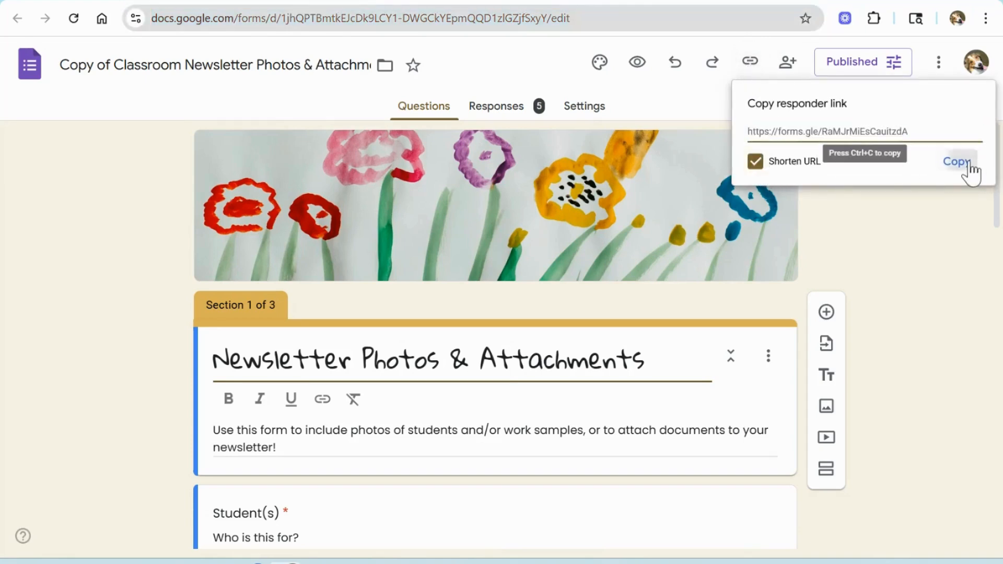
left_click(644, 1)
left_click(440, 326)
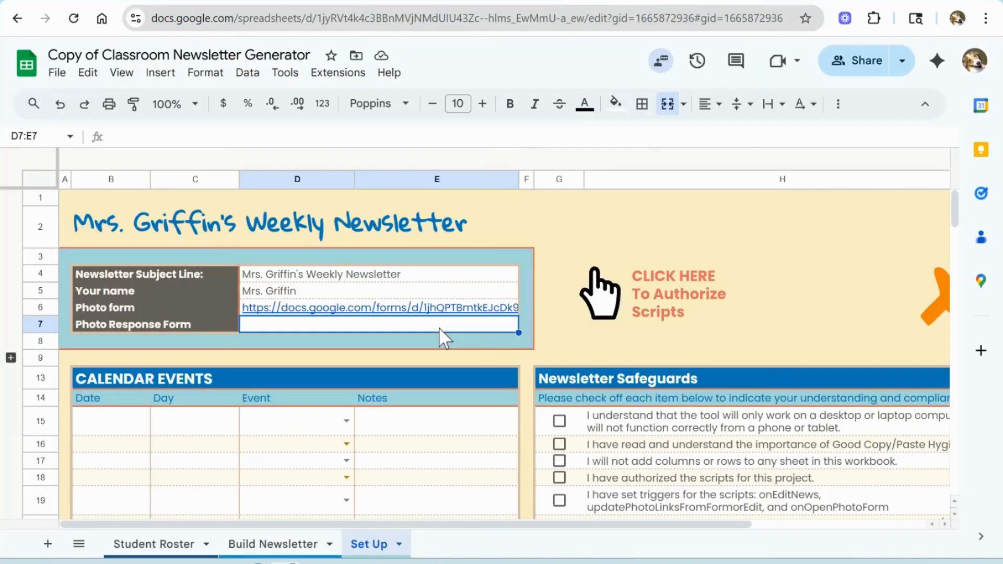
key("ctrl+v")
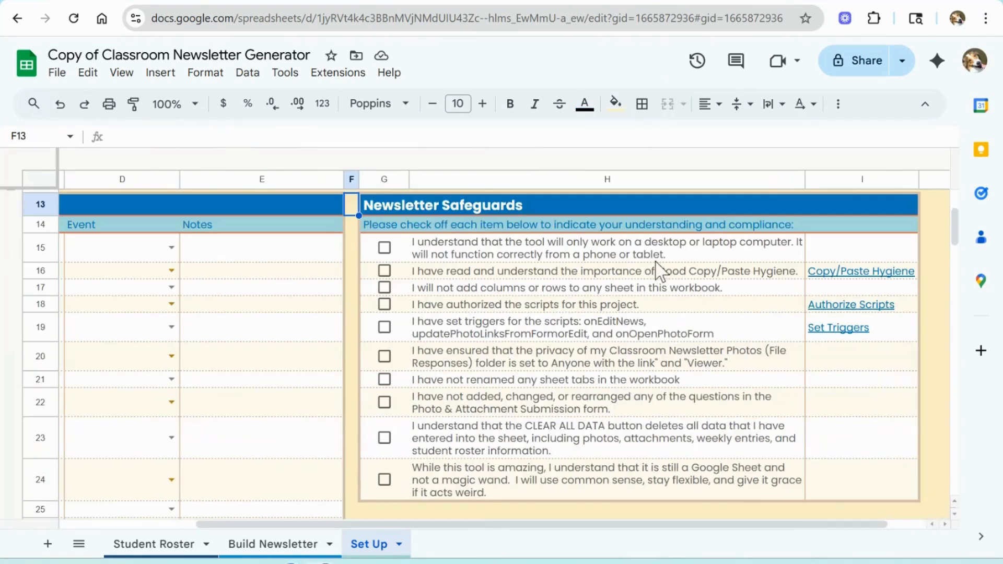
Step: Check off all ten items in the Newsletter Safeguards list
left_click(384, 247)
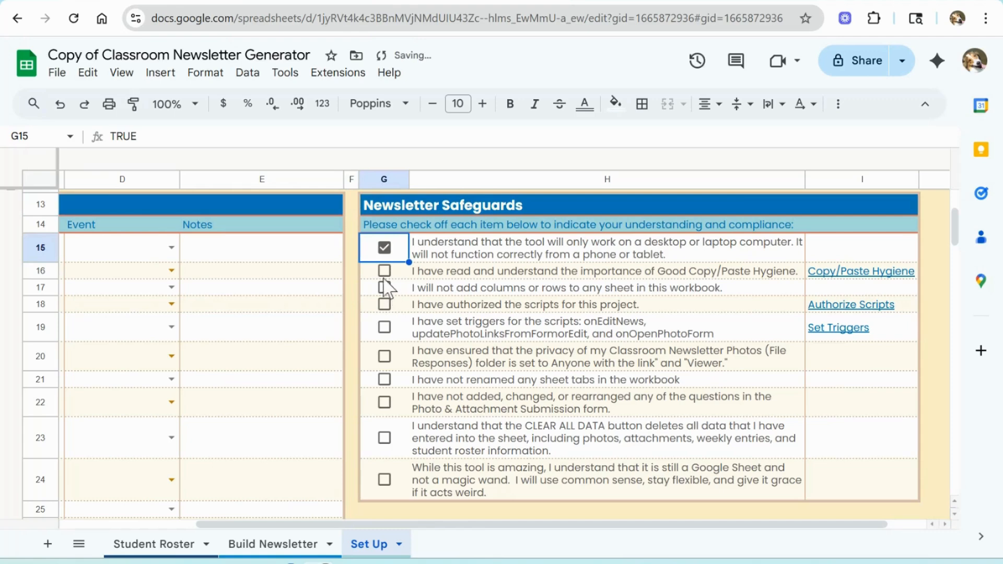
left_click(384, 270)
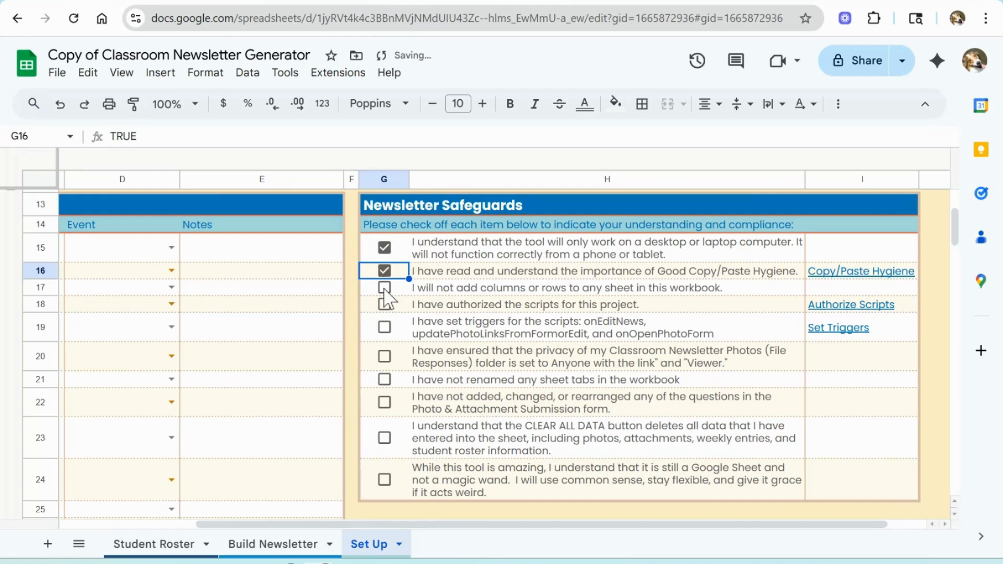
left_click(385, 288)
left_click(385, 305)
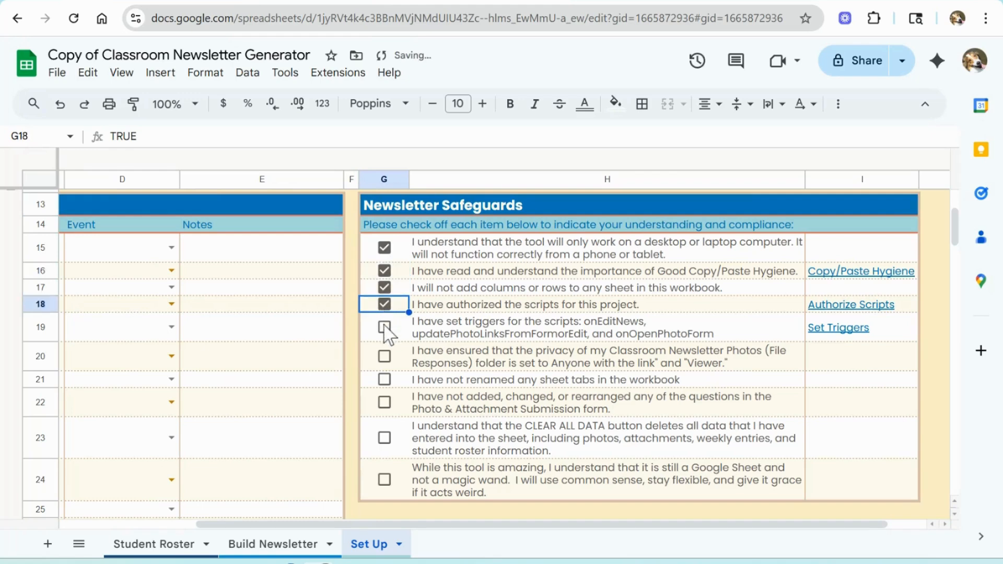
left_click(385, 327)
left_click(384, 358)
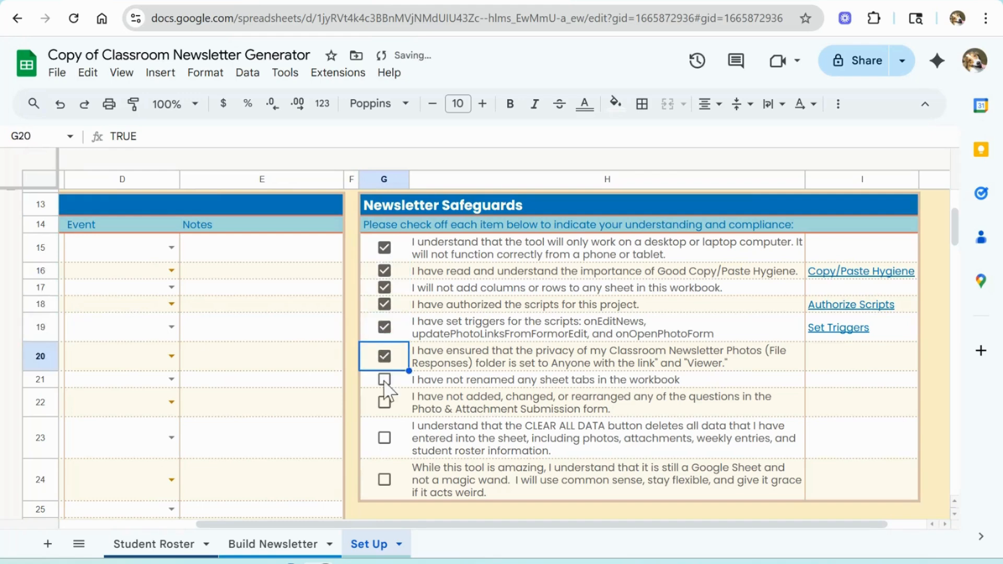
left_click(384, 380)
left_click(385, 402)
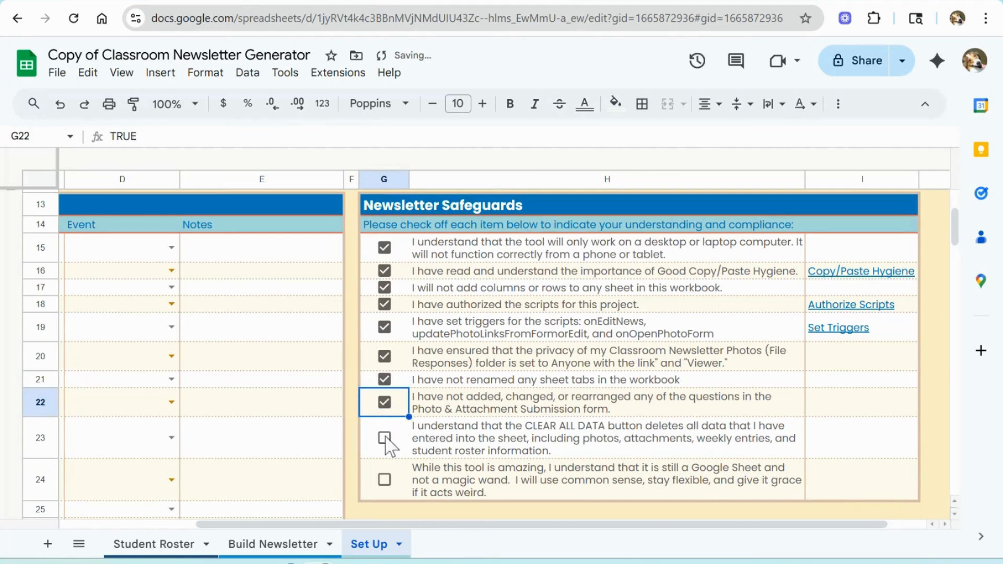
left_click(384, 438)
left_click(385, 479)
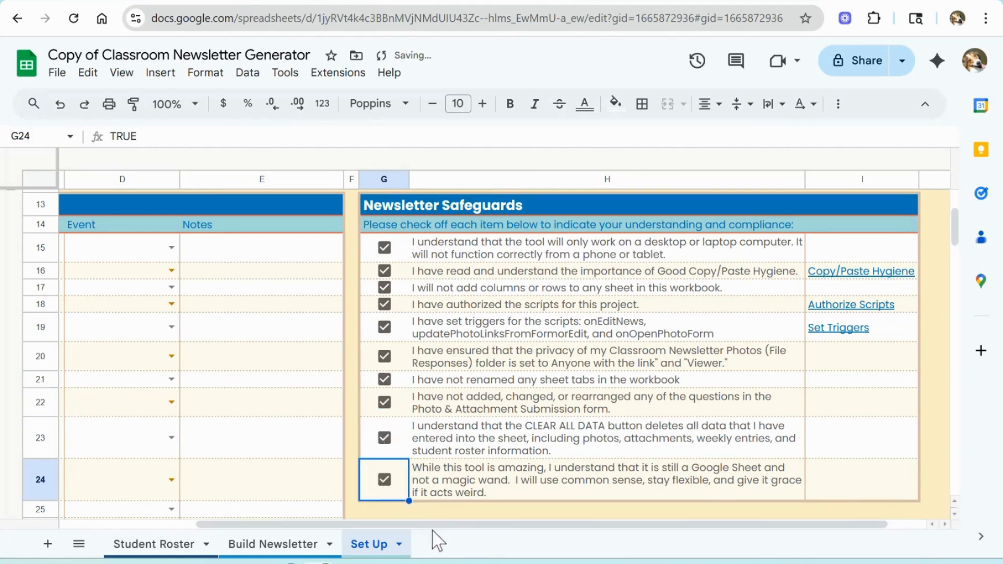
Step: Set the first calendar event's date to 9/1/2025 with the date picker
scroll(366, 524, "left", 5)
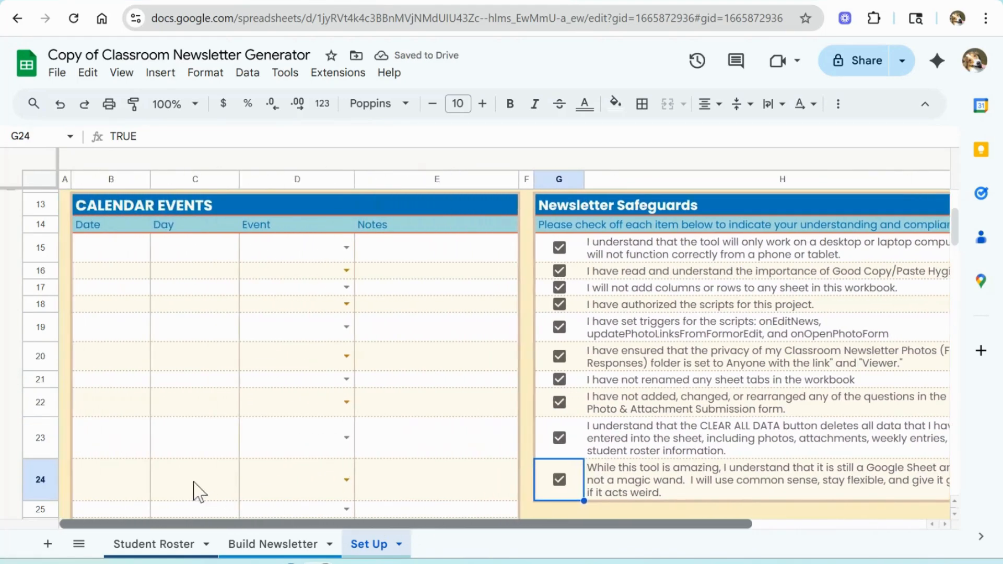
scroll(337, 353, "up", 5)
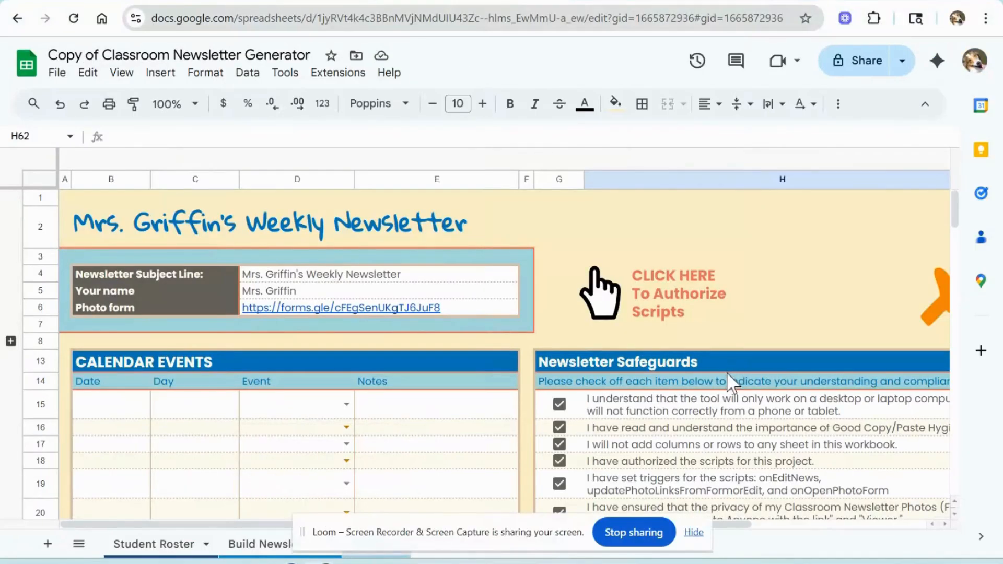
scroll(730, 376, "down", 3)
left_click(109, 259)
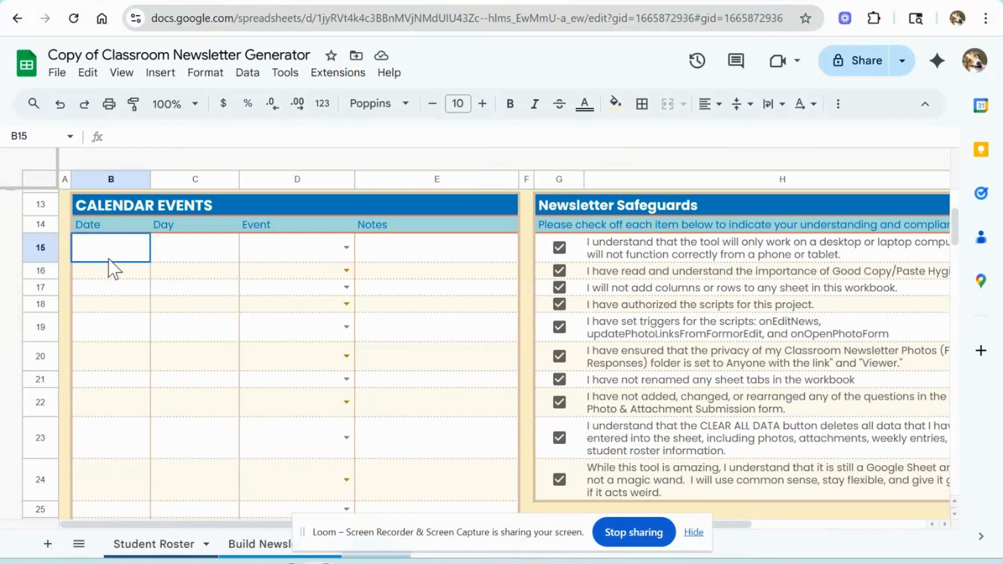
double_click(114, 249)
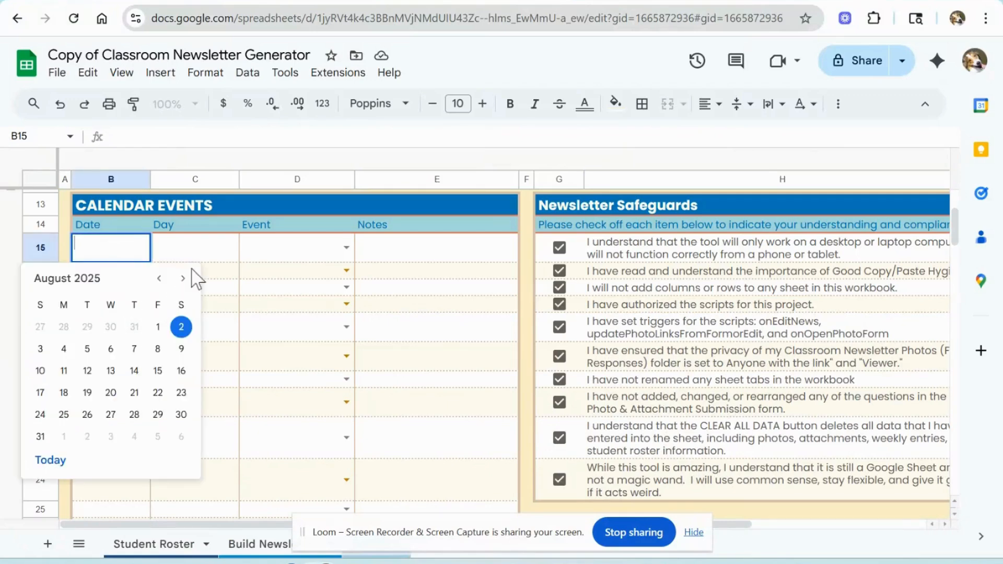
left_click(181, 279)
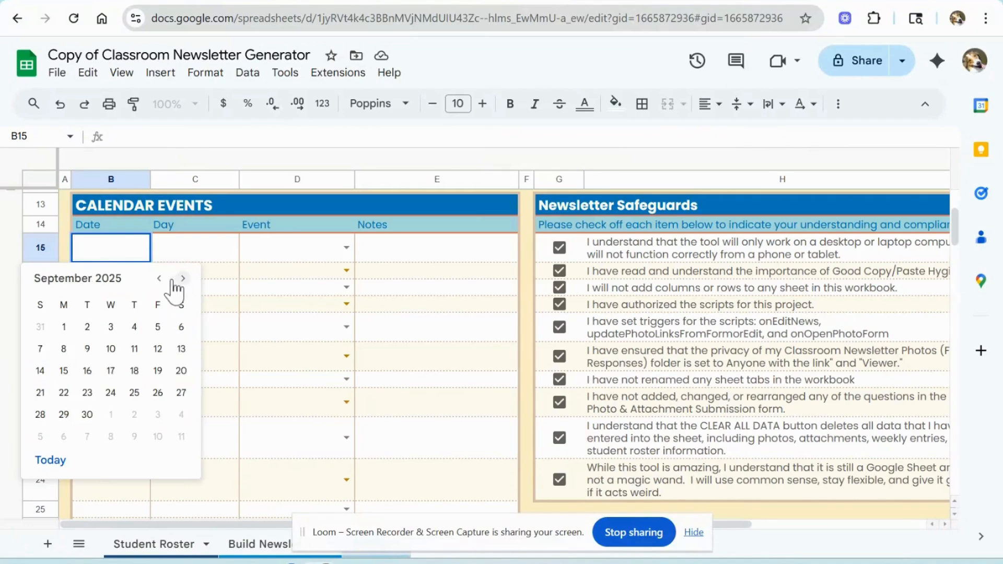
left_click(64, 327)
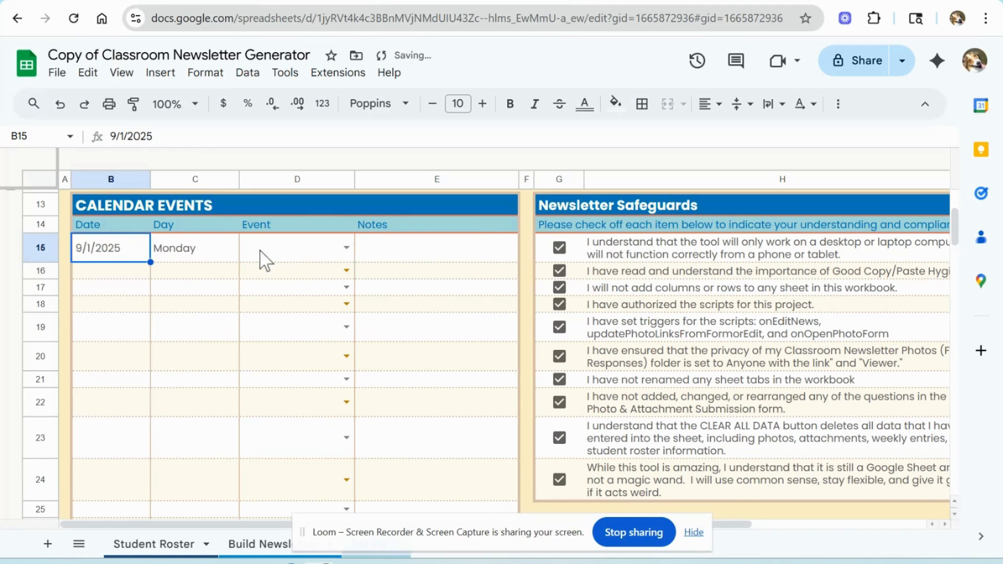
Step: Set the first calendar event to No School with the note Labor Day
left_click(346, 247)
left_click(333, 274)
left_click(388, 253)
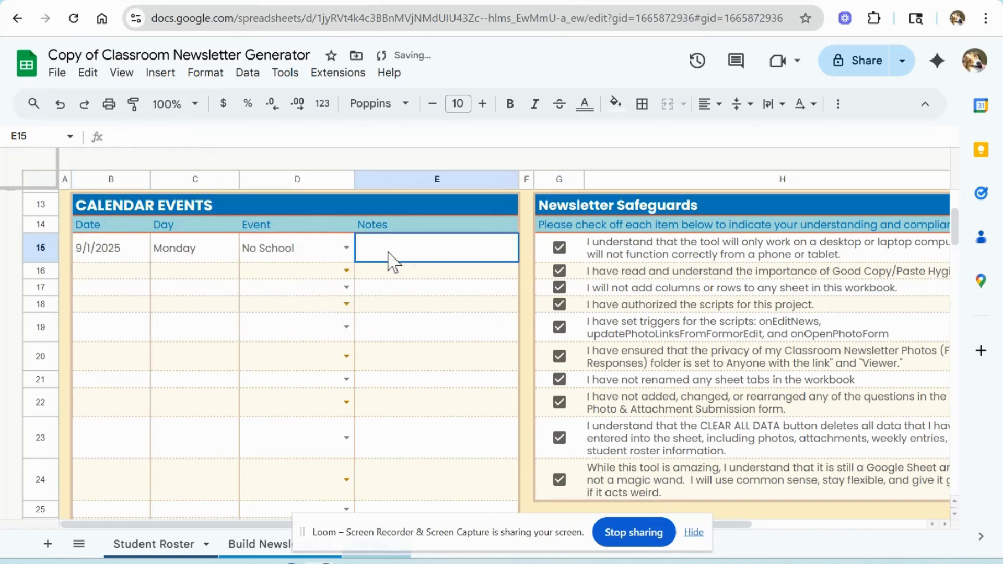
type("Labor Day")
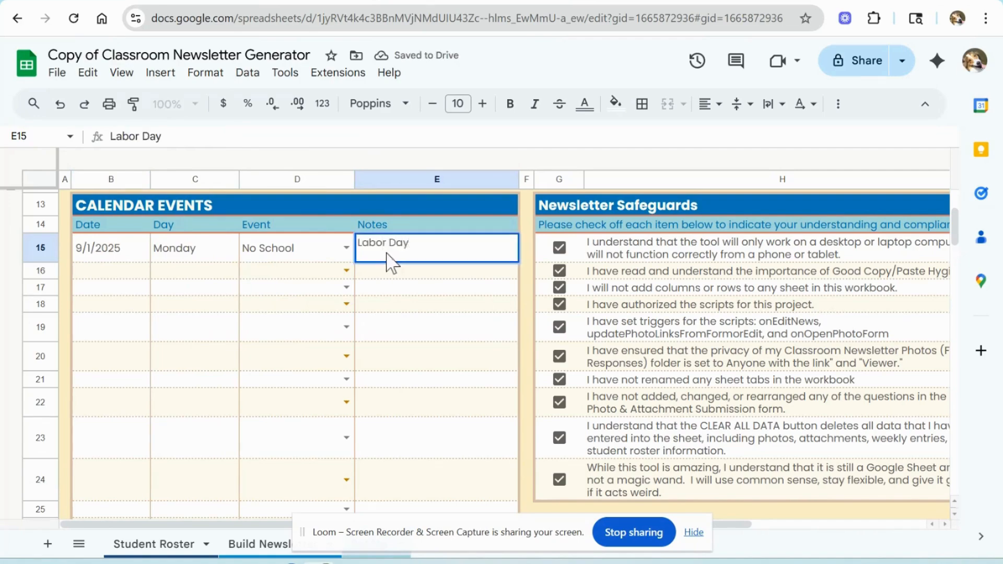
Step: Paste the copied school calendar events into the calendar table starting at the second row
left_click(104, 274)
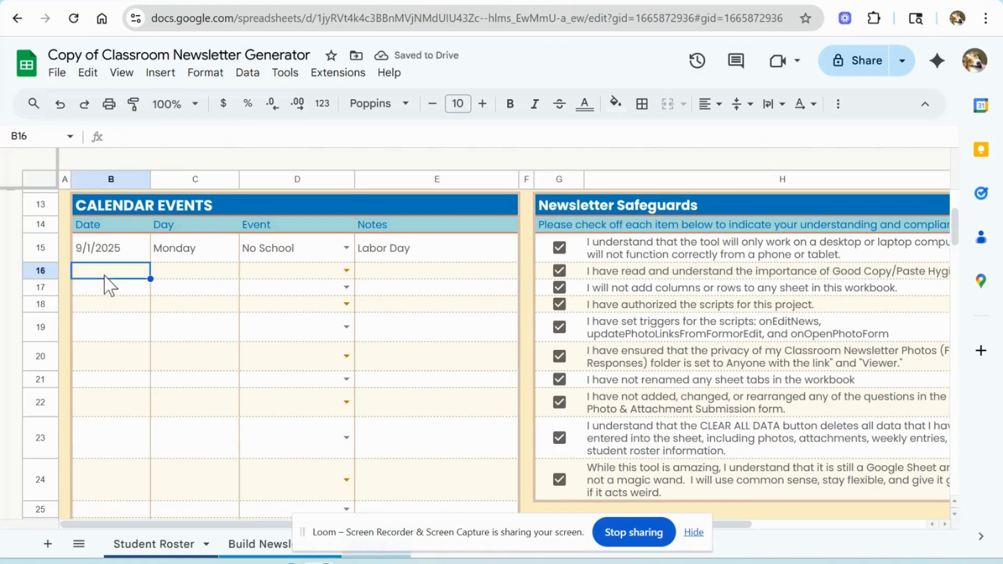
key("ctrl+v")
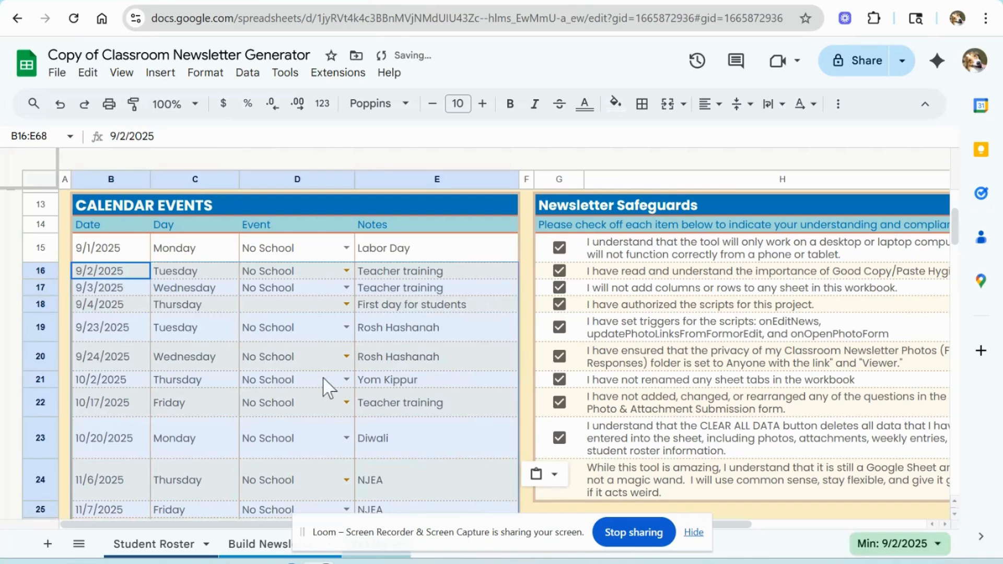
scroll(323, 386, "down", 15)
scroll(325, 389, "down", 2)
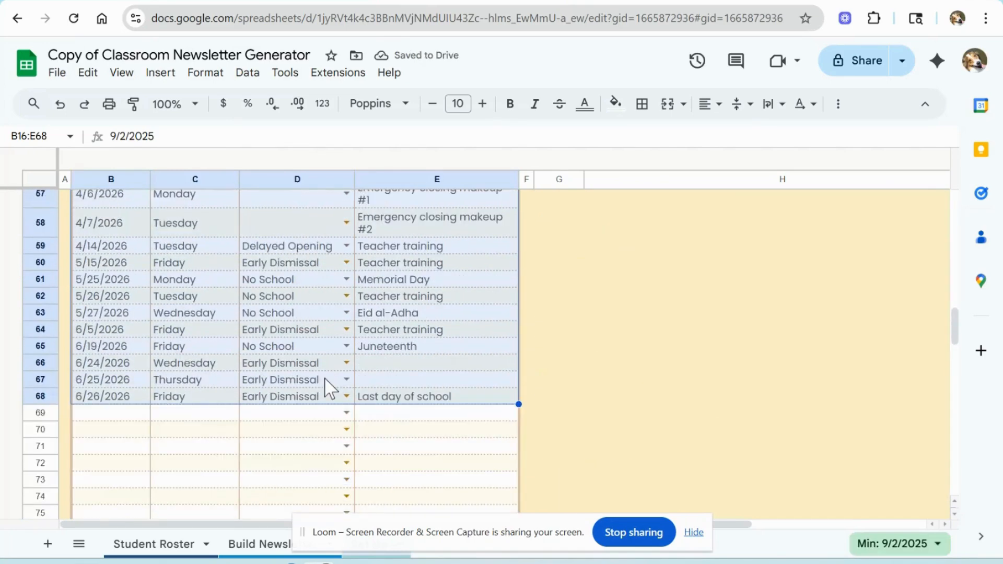
scroll(325, 387, "up", 20)
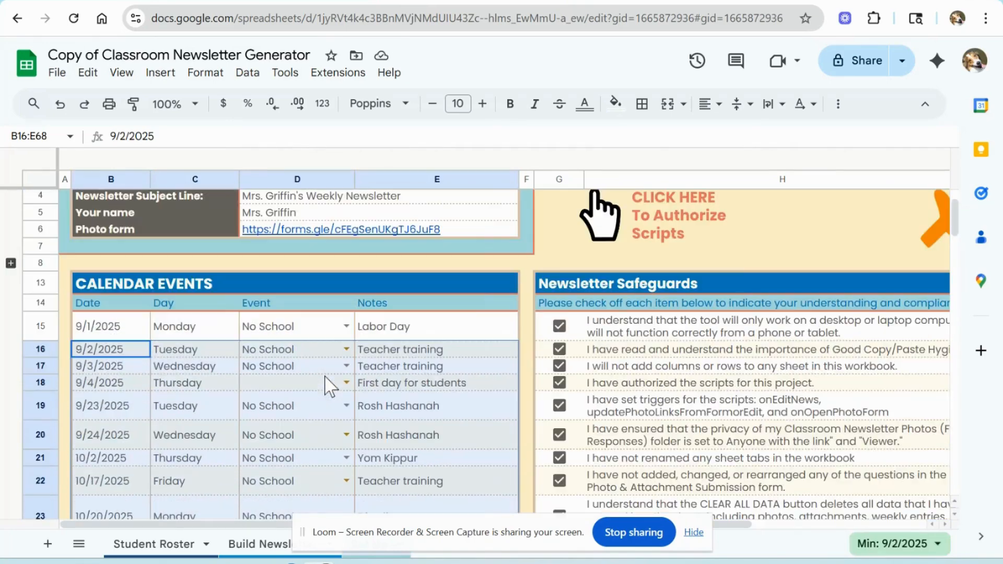
scroll(325, 387, "down", 20)
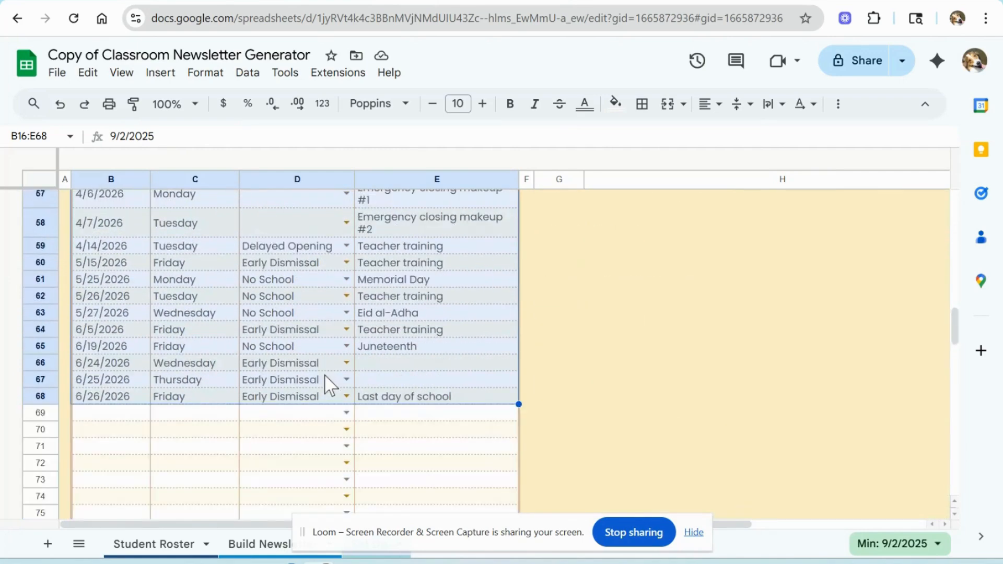
scroll(325, 386, "down", 5)
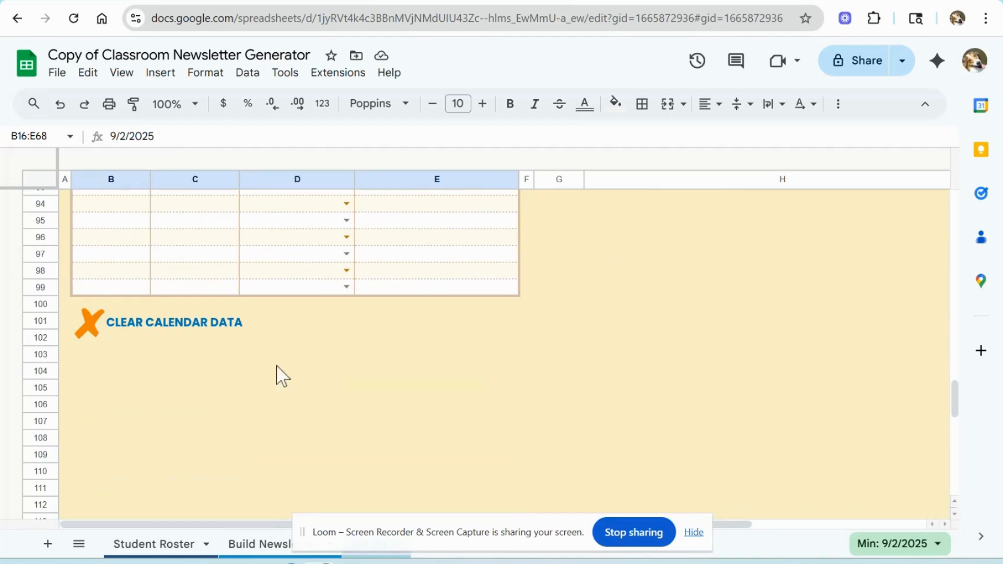
left_click(176, 322)
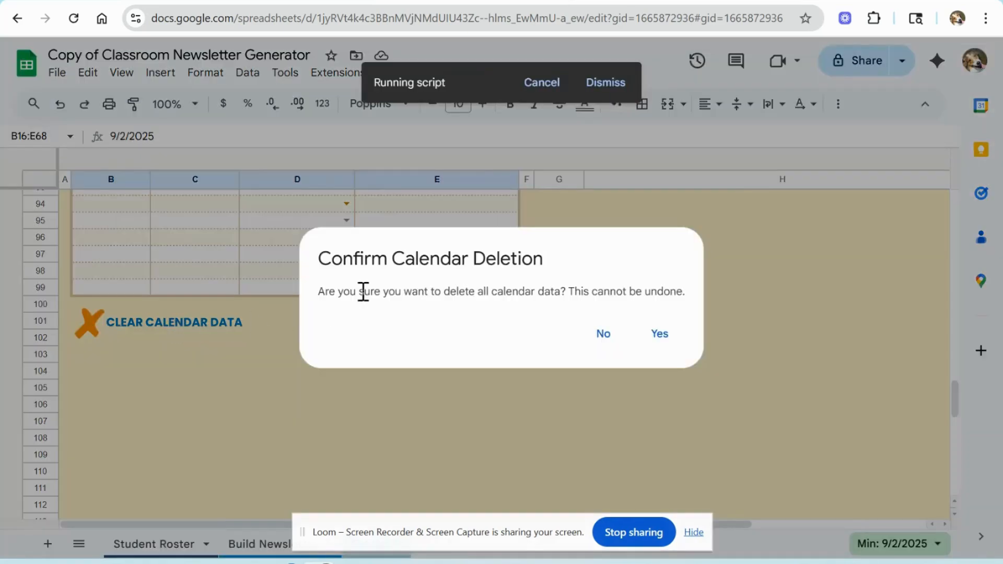
left_click(602, 335)
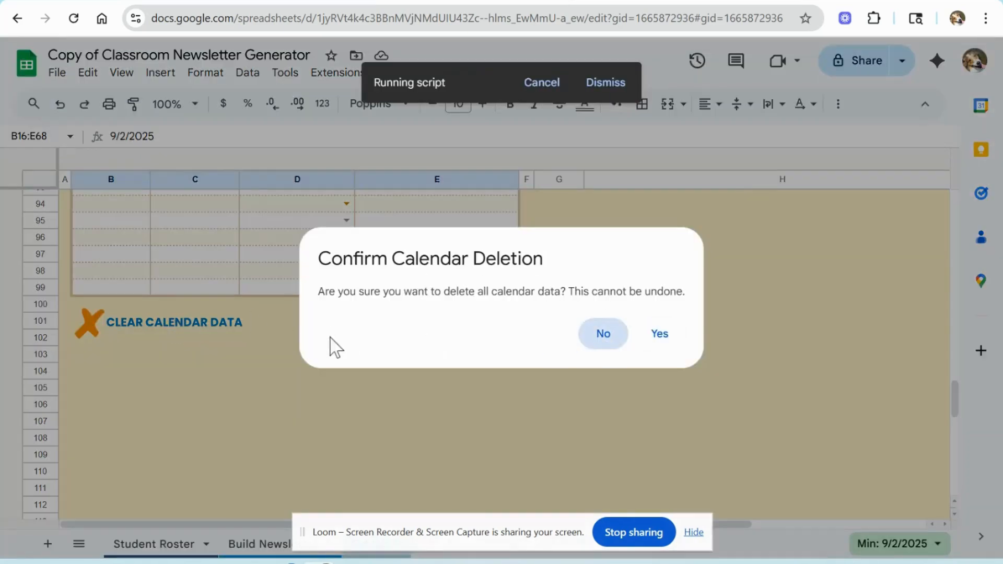
left_click(572, 319)
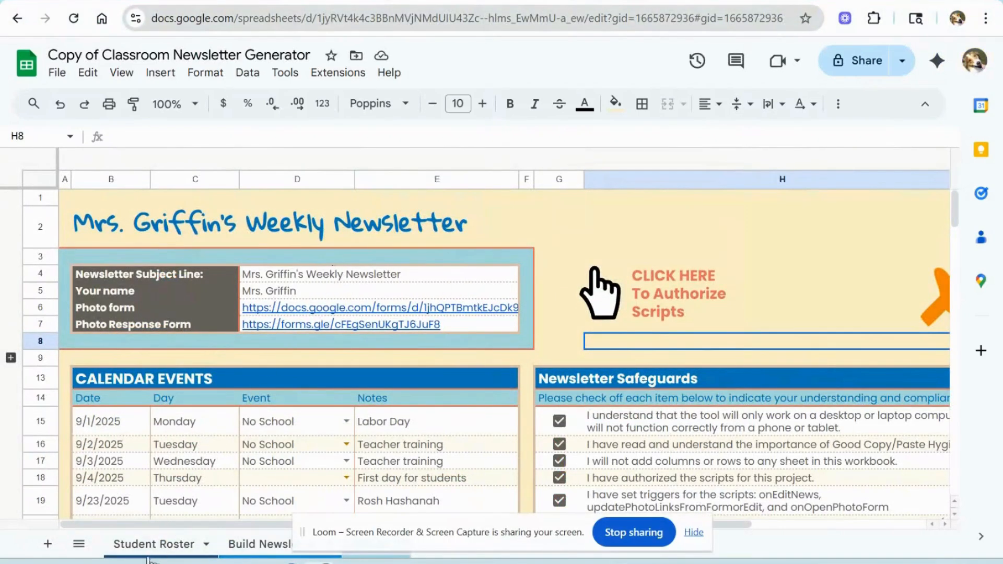
Step: Paste the copied student data into the Student Roster sheet starting at the first name cell
left_click(693, 531)
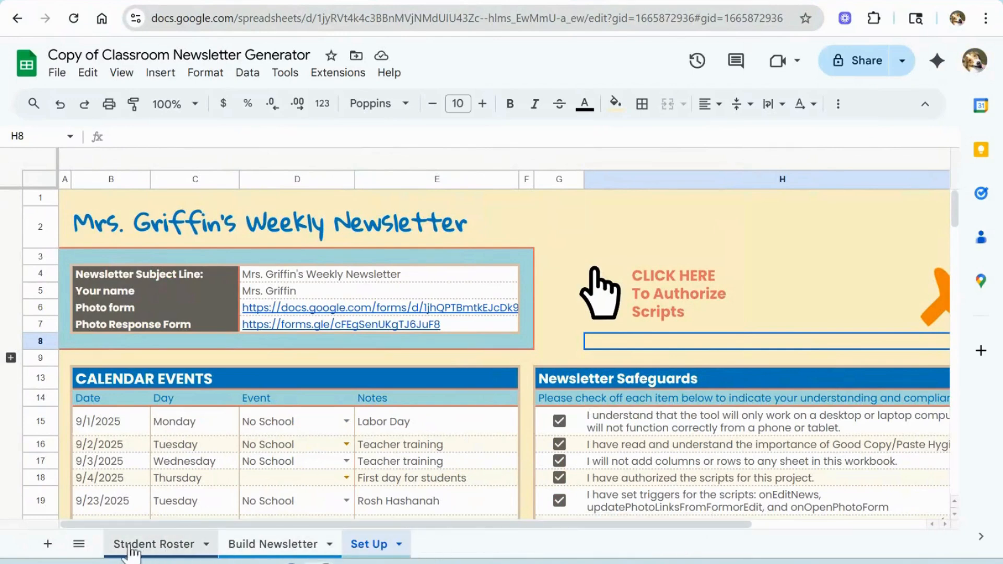
left_click(157, 546)
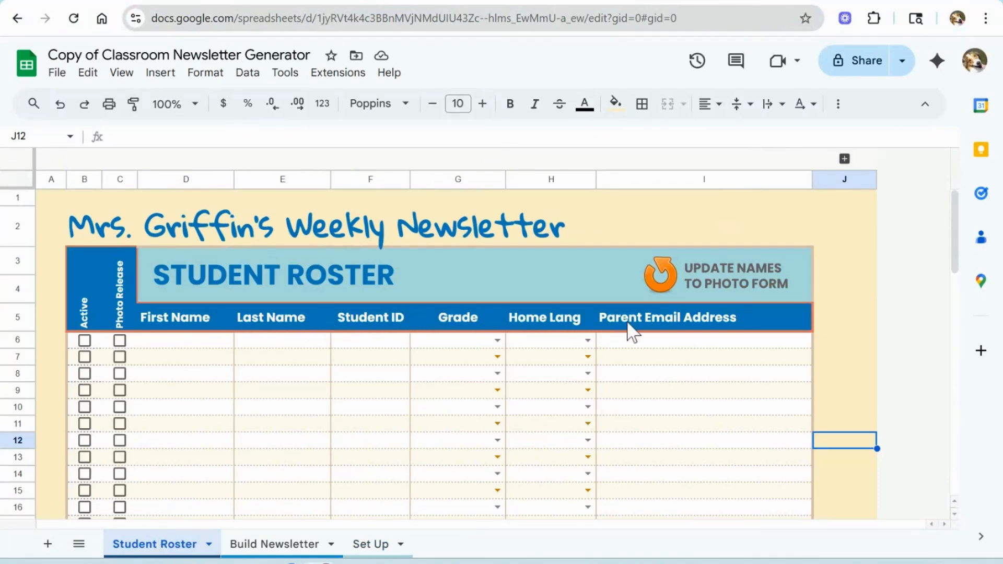
left_click(194, 349)
key("ctrl+v")
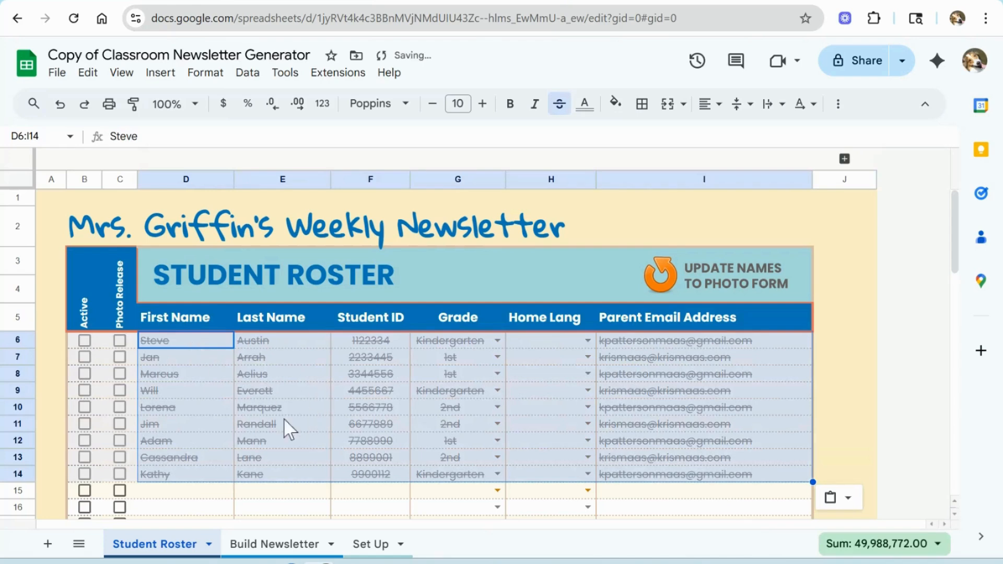
Step: Check Active for all nine pasted students, then uncheck Active for the student in row 12
left_click(84, 341)
left_click(85, 357)
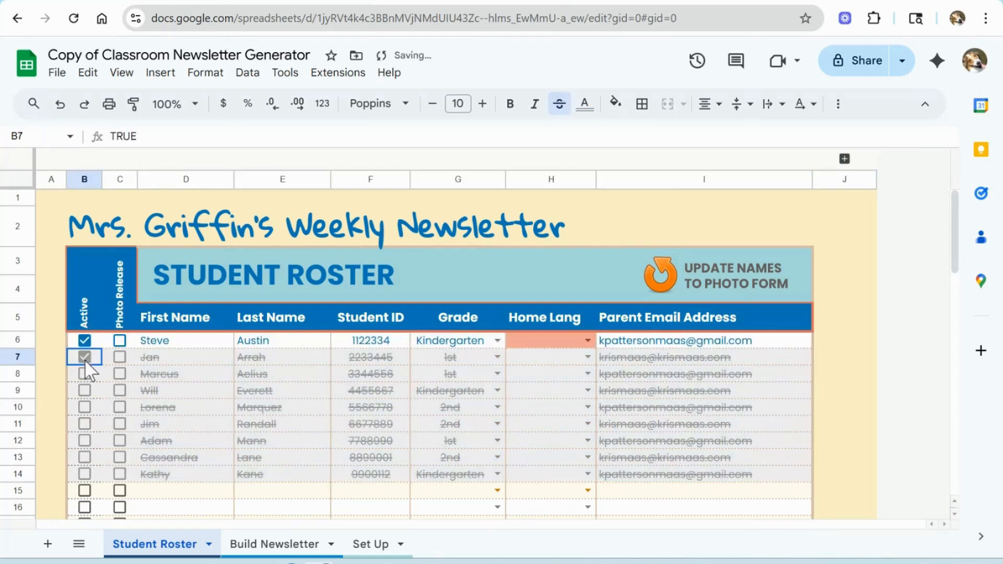
left_click(85, 374)
left_click(86, 391)
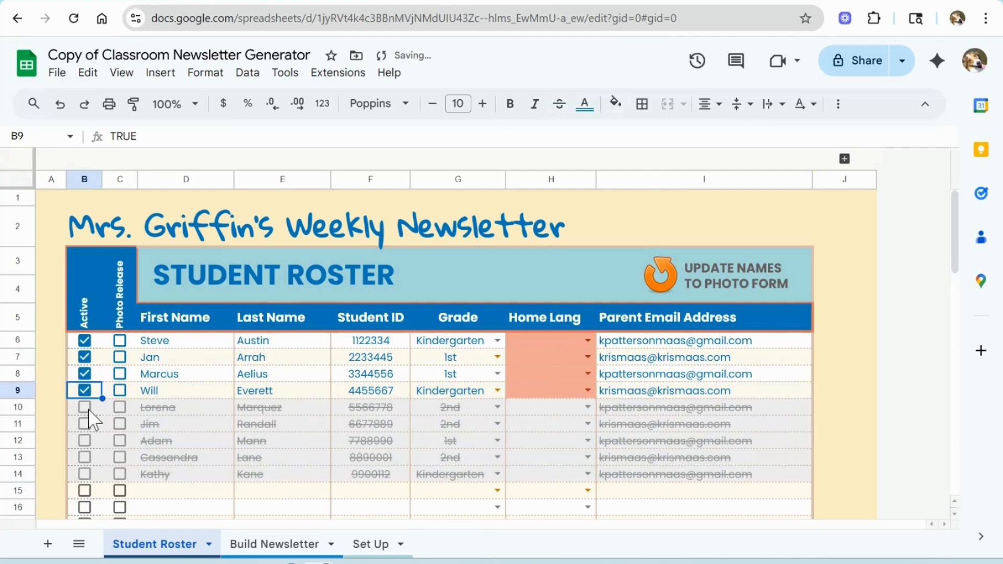
left_click(86, 407)
left_click(85, 424)
left_click(85, 441)
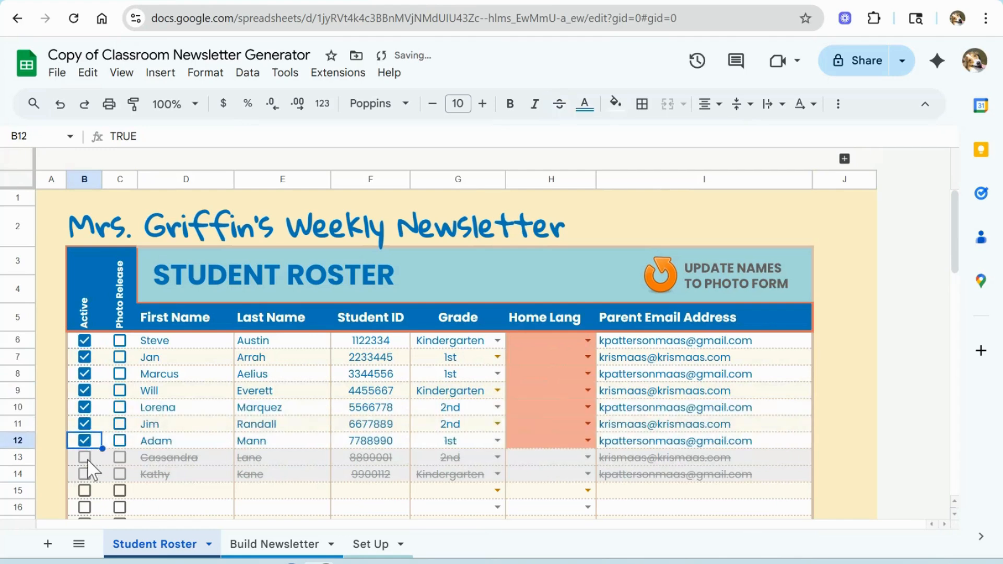
left_click(85, 457)
left_click(84, 474)
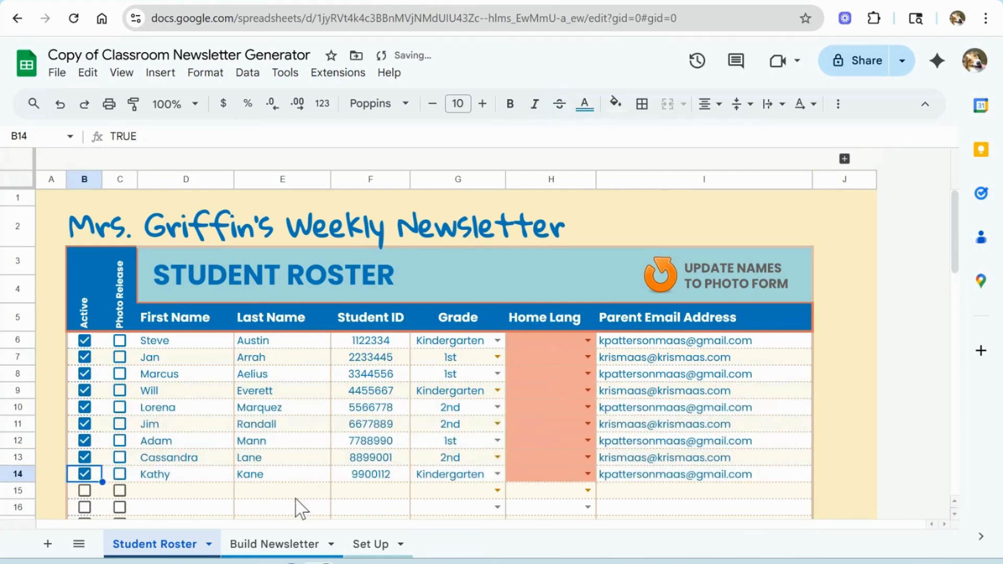
left_click(83, 441)
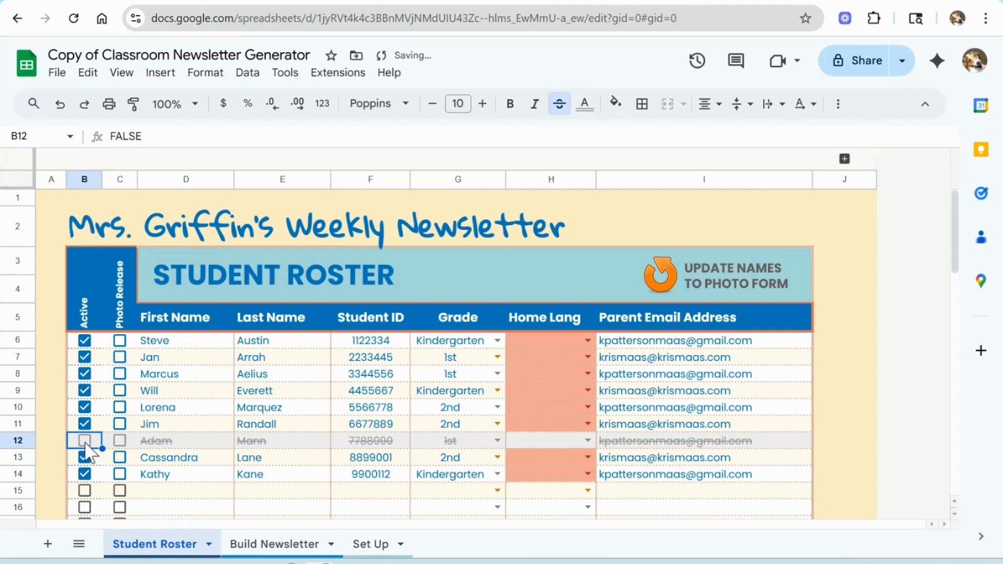
Step: Check Photo Release for the students in rows 6, 7, 9, 10, 13 and 14
left_click(119, 341)
left_click(120, 357)
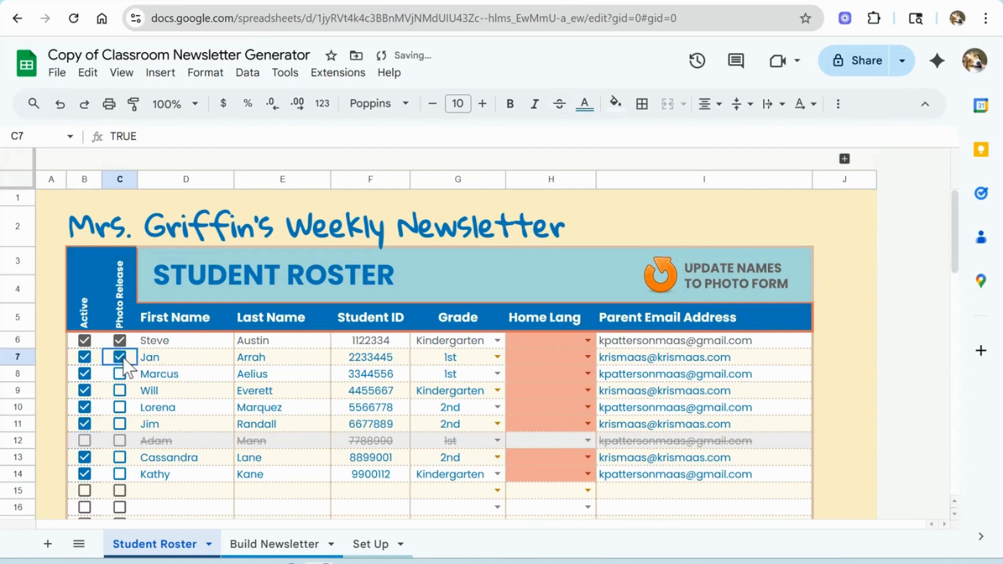
left_click(121, 391)
left_click(120, 408)
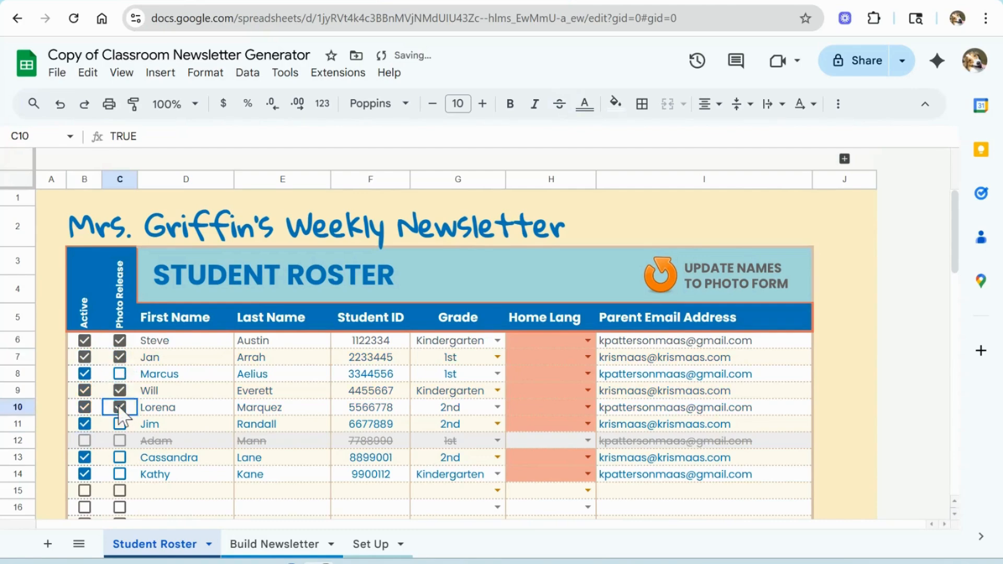
left_click(119, 458)
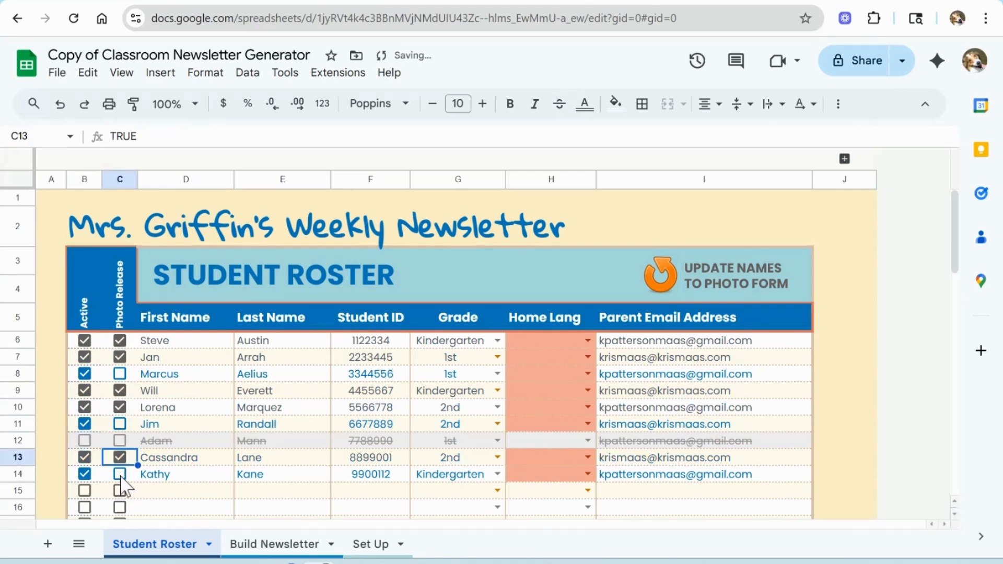
left_click(120, 474)
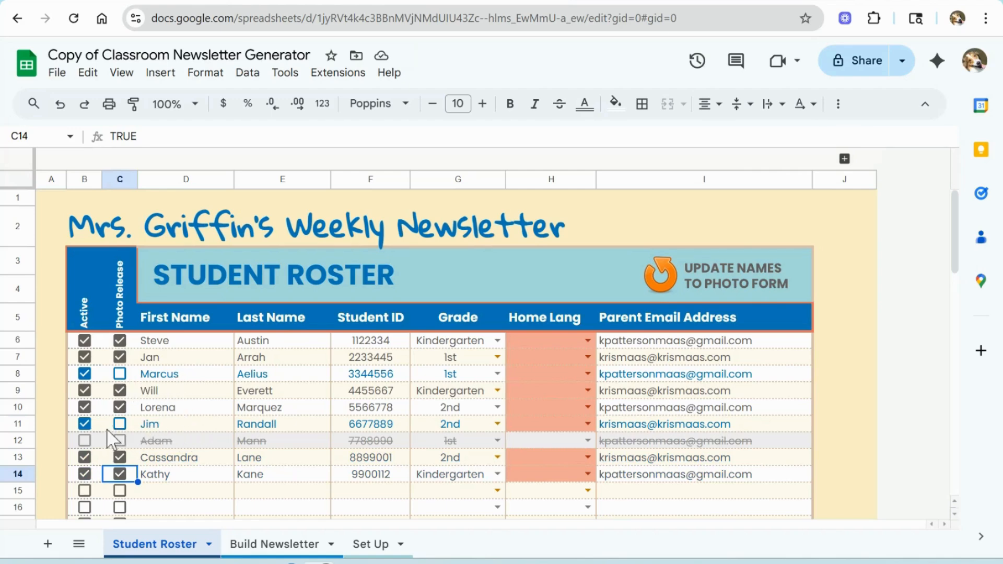
Step: Set Home Lang to Spanish for the row 6 student and Hindi for the row 7 student
left_click(589, 340)
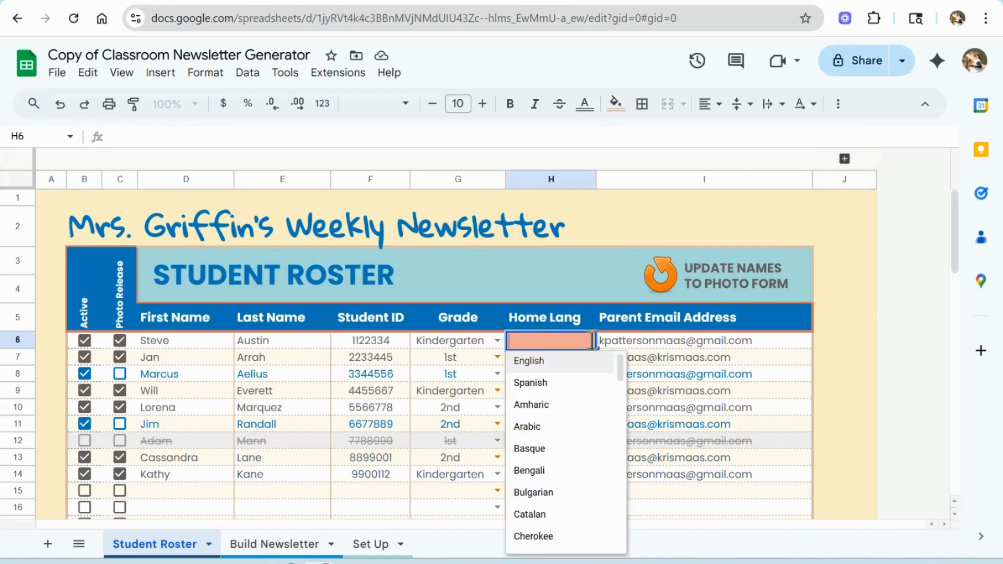
left_click(570, 384)
left_click(586, 358)
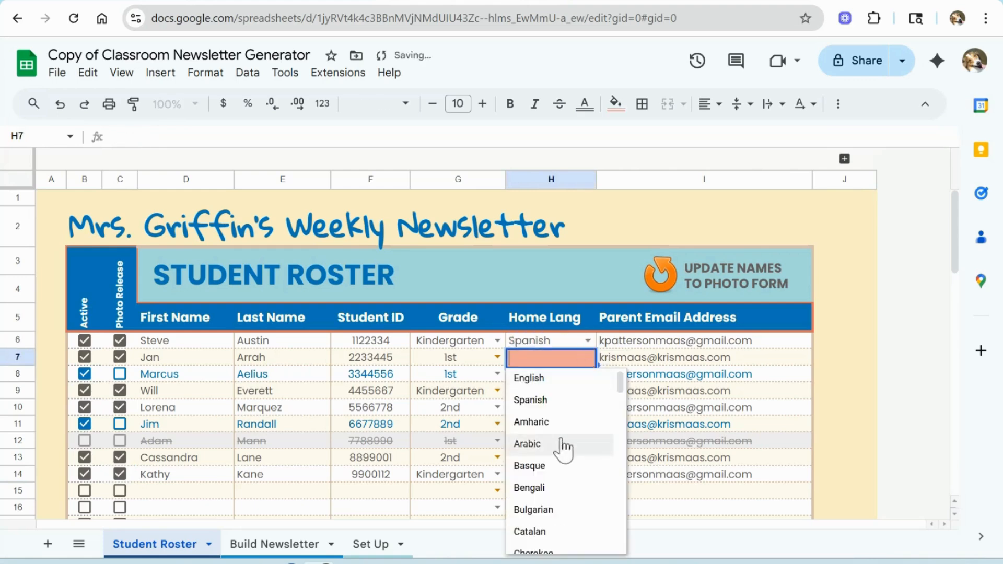
scroll(563, 448, "down", 3)
scroll(563, 448, "down", 5)
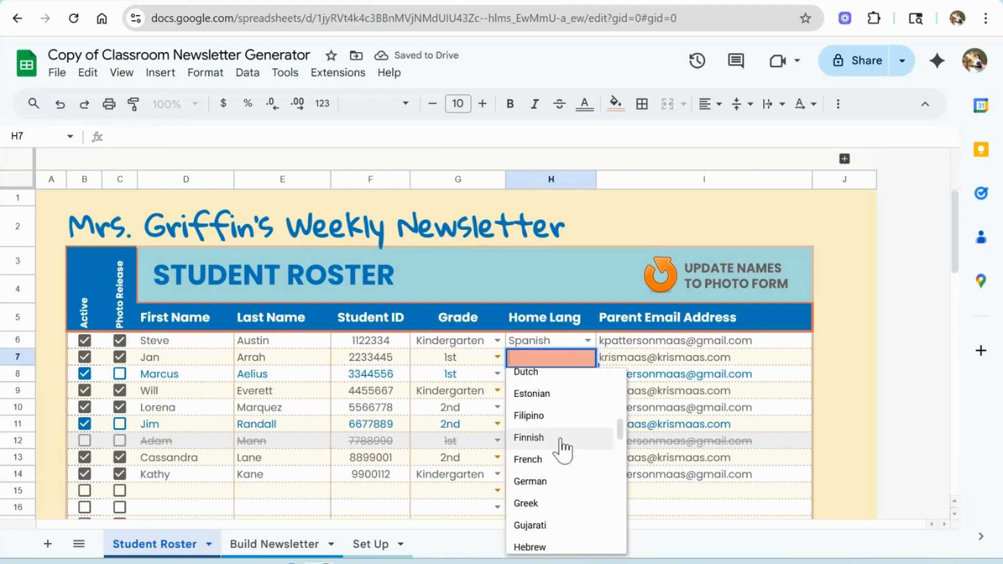
left_click(546, 491)
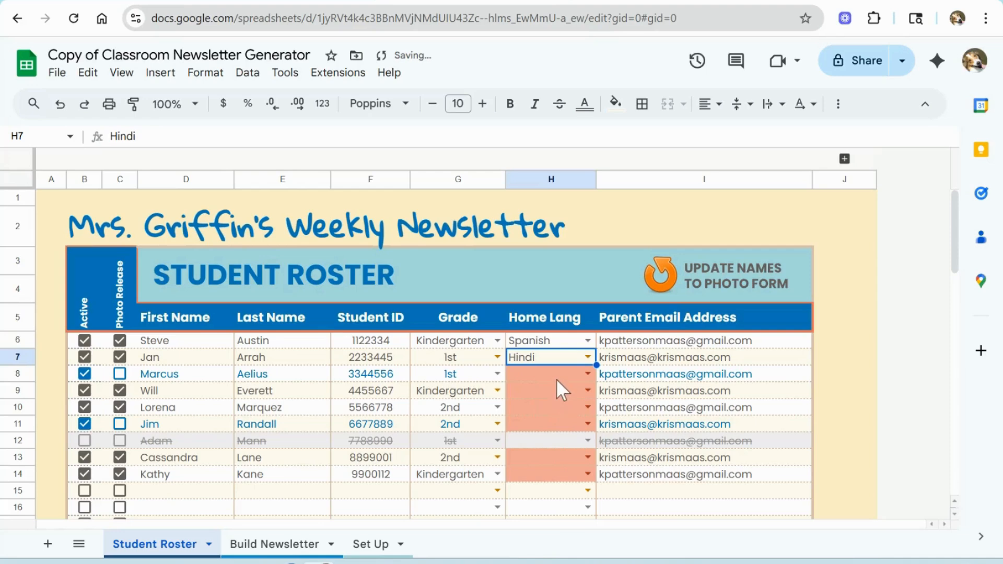
Step: Set Home Lang to Spanish for the row 11 student and Filipino for the row 14 student
left_click(587, 424)
scroll(583, 353, "down", 1)
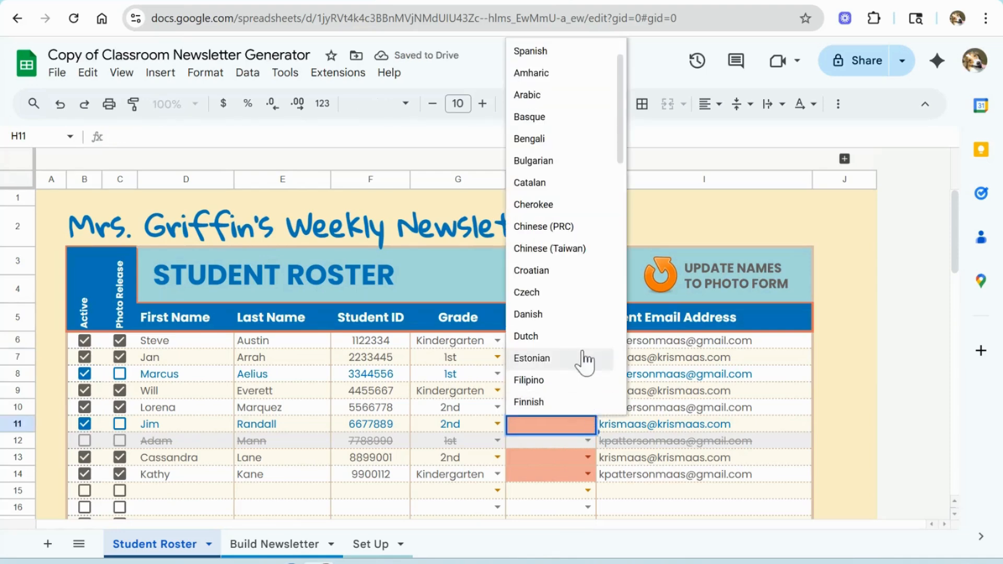
left_click(543, 50)
left_click(588, 474)
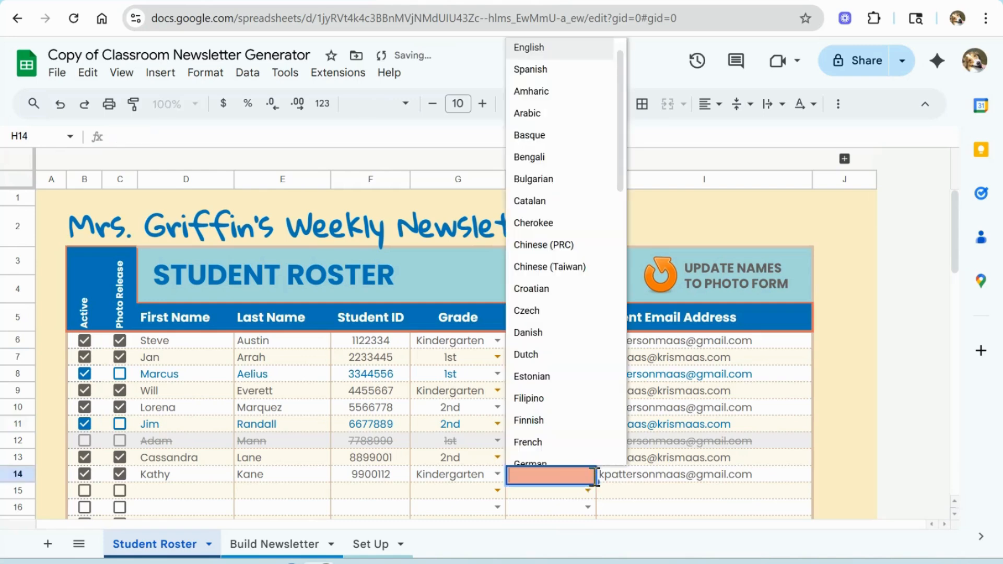
scroll(576, 421, "down", 2)
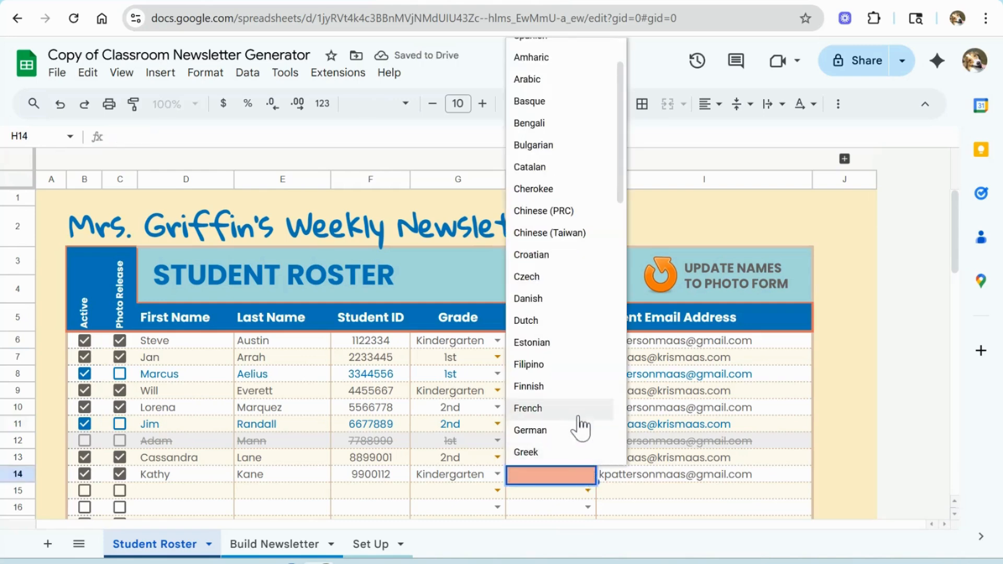
left_click(563, 365)
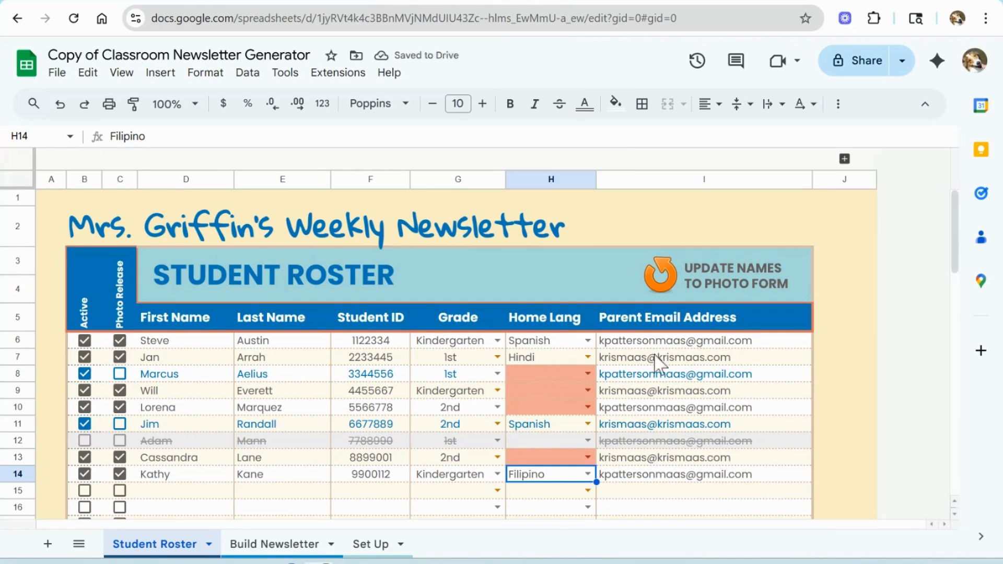
Step: Run Update Names to Photo Form and review the Student(s) options in the photo form
left_click(412, 1)
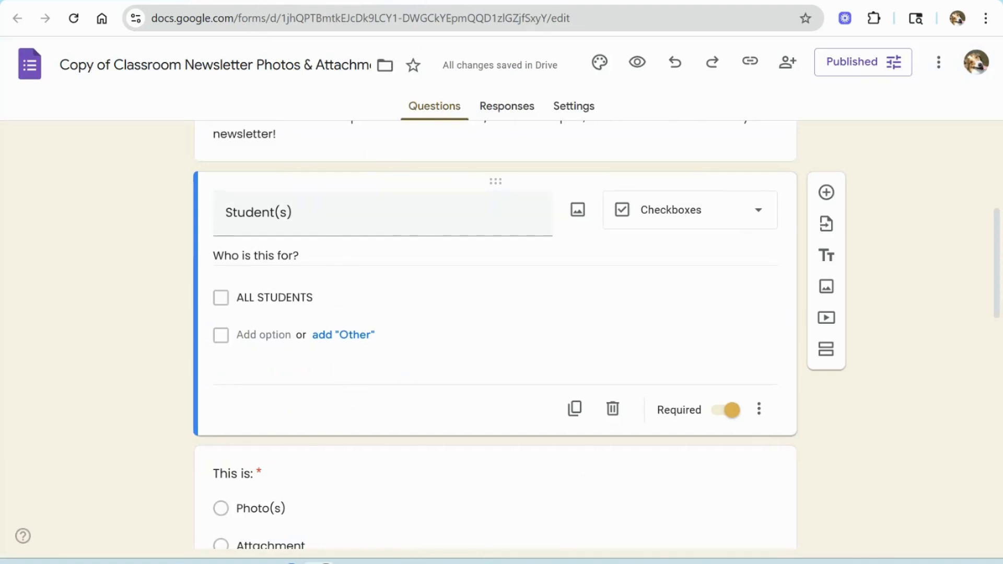
left_click(418, 1)
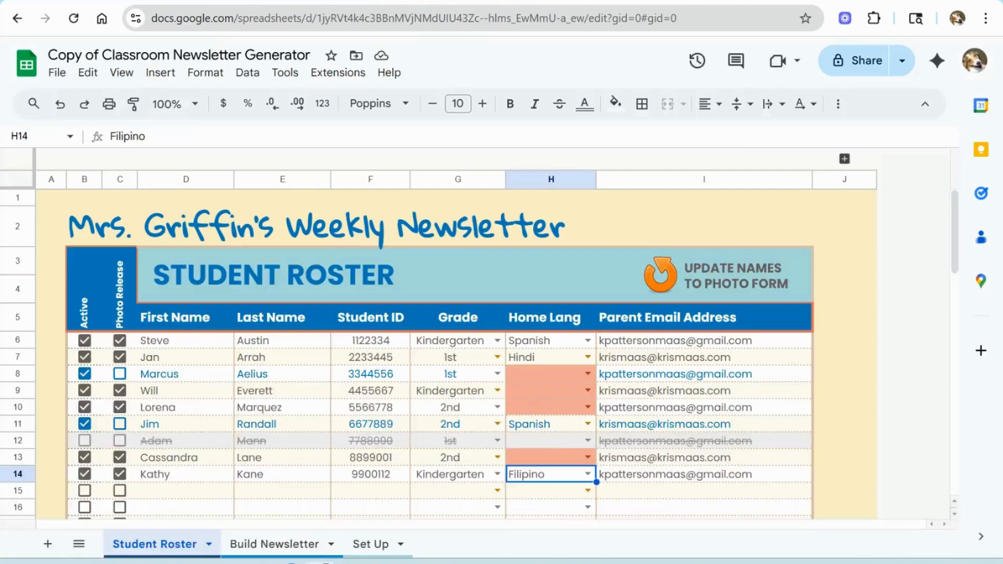
left_click(762, 281)
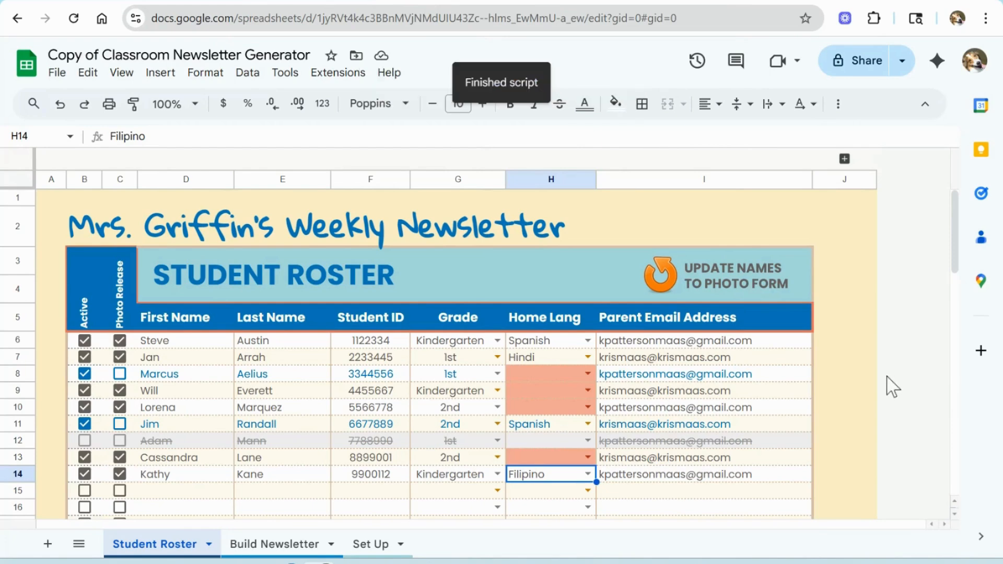
left_click(235, 1)
scroll(336, 318, "down", 3)
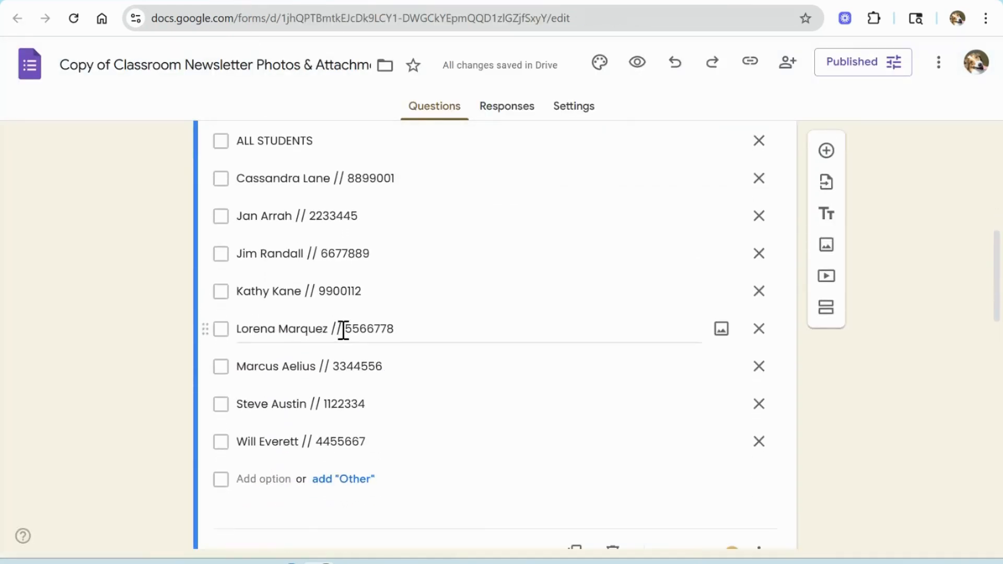
scroll(343, 329, "up", 3)
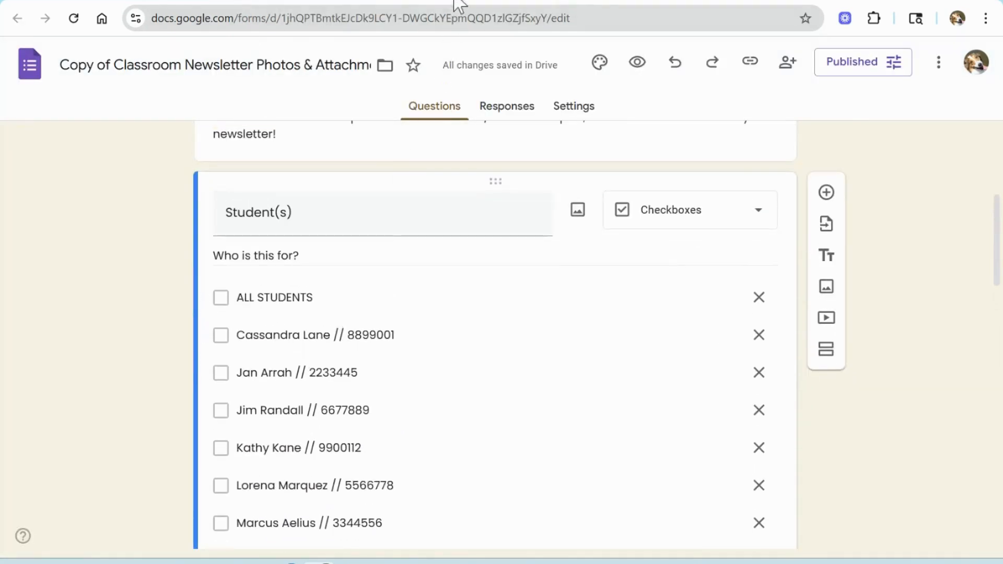
left_click(458, 3)
Step: Make the row 12 student active and the row 13 and row 7 students inactive
left_click(85, 441)
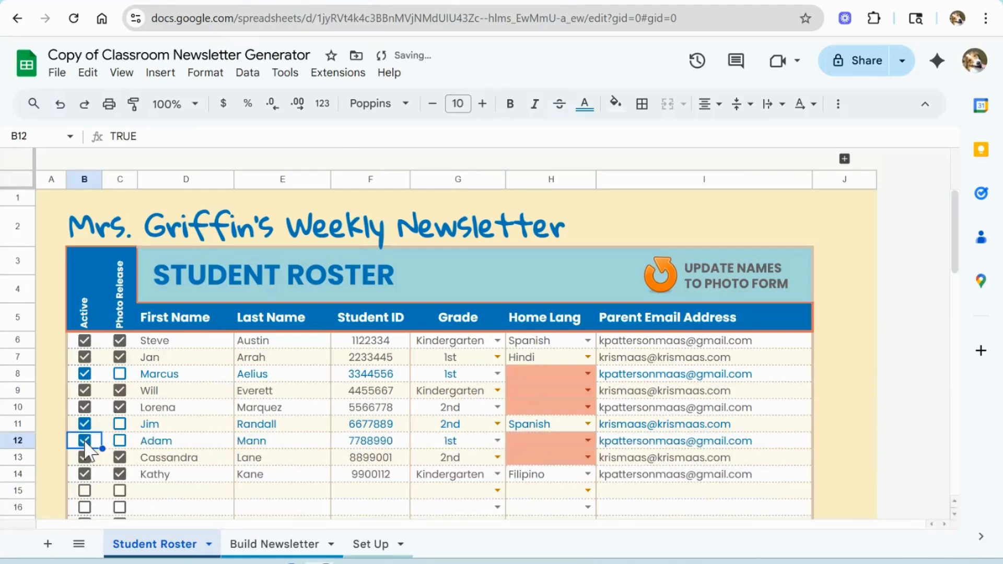
left_click(83, 457)
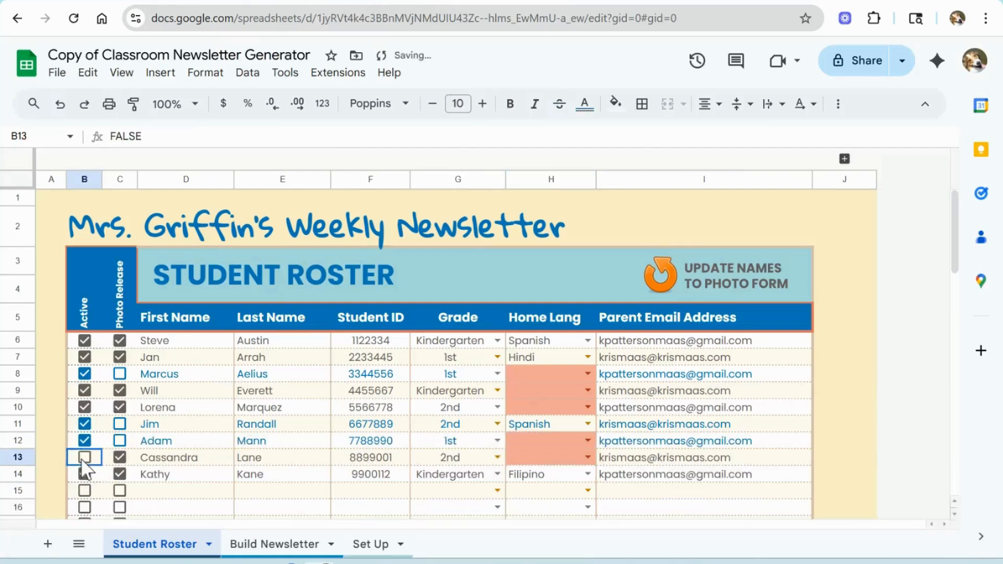
left_click(85, 358)
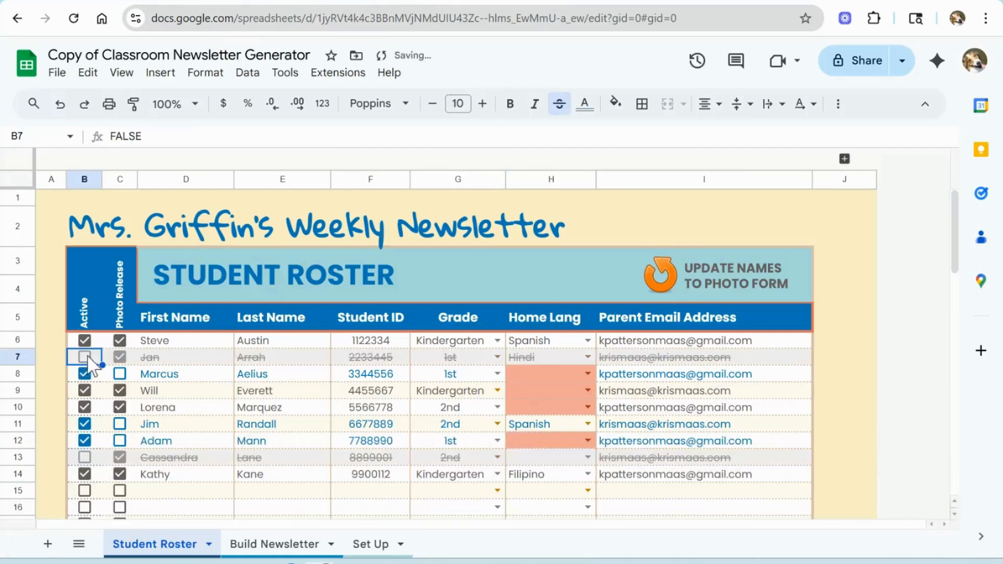
Step: Run Update Names to Photo Form again and switch to the photo form to check the student list
left_click(277, 3)
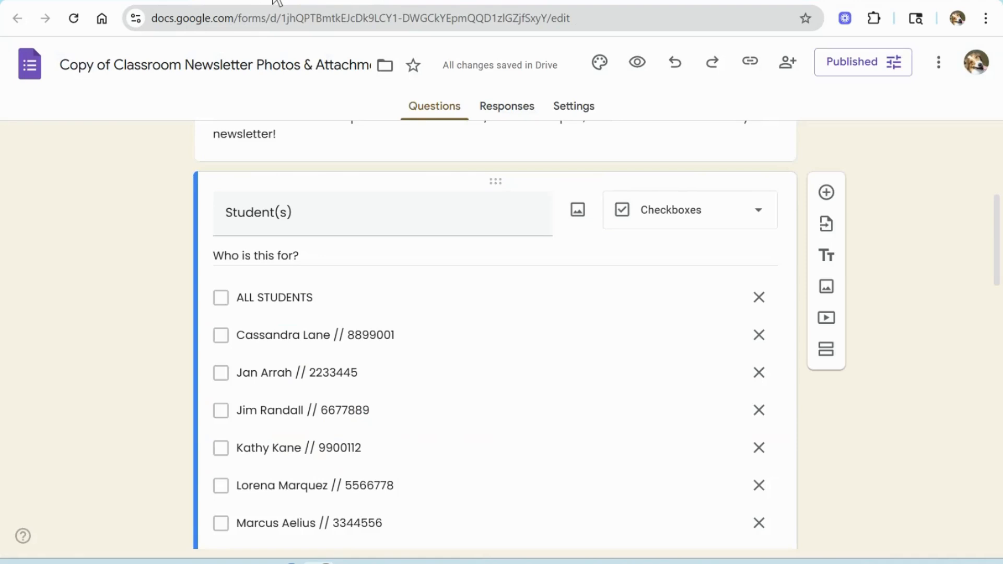
left_click(429, 2)
left_click(709, 281)
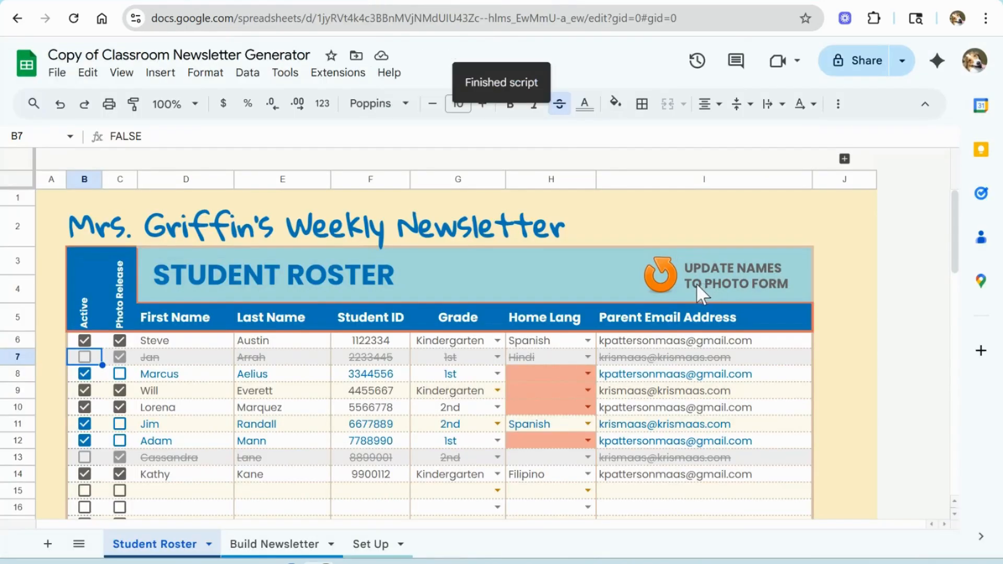
left_click(252, 3)
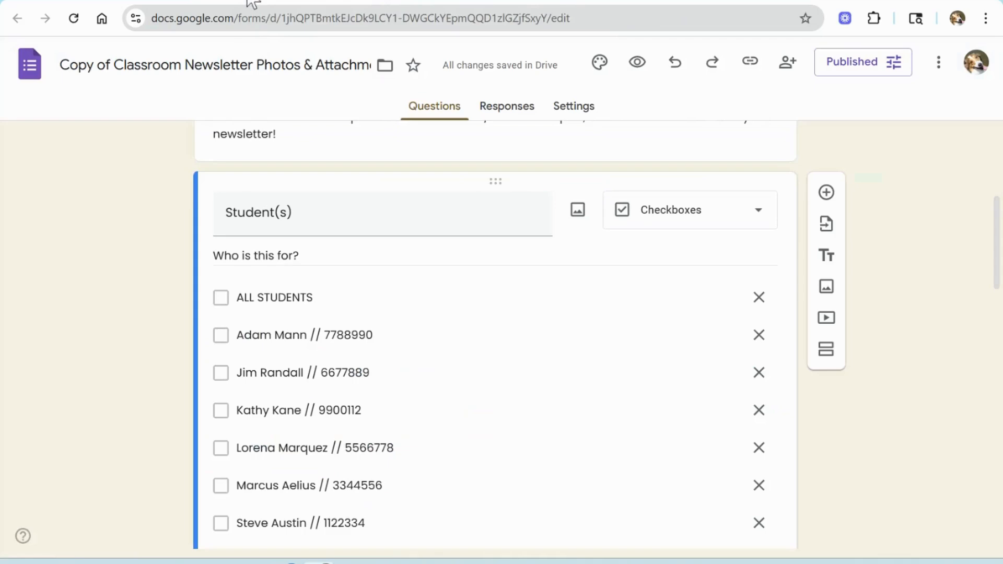
Step: Review the student options in the photo form and the active students on the Student Roster sheet
scroll(313, 358, "down", 3)
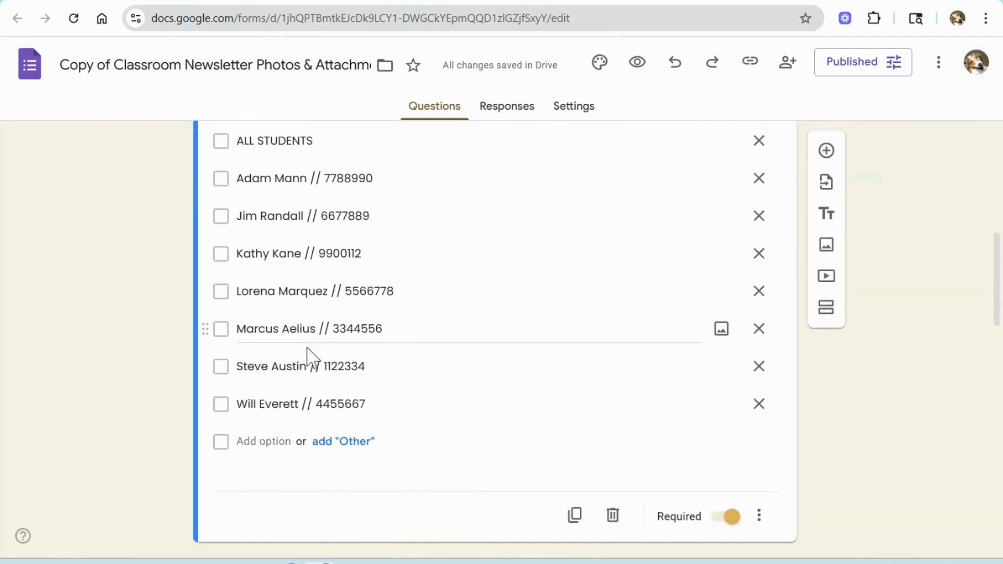
scroll(308, 351, "up", 3)
left_click(462, 4)
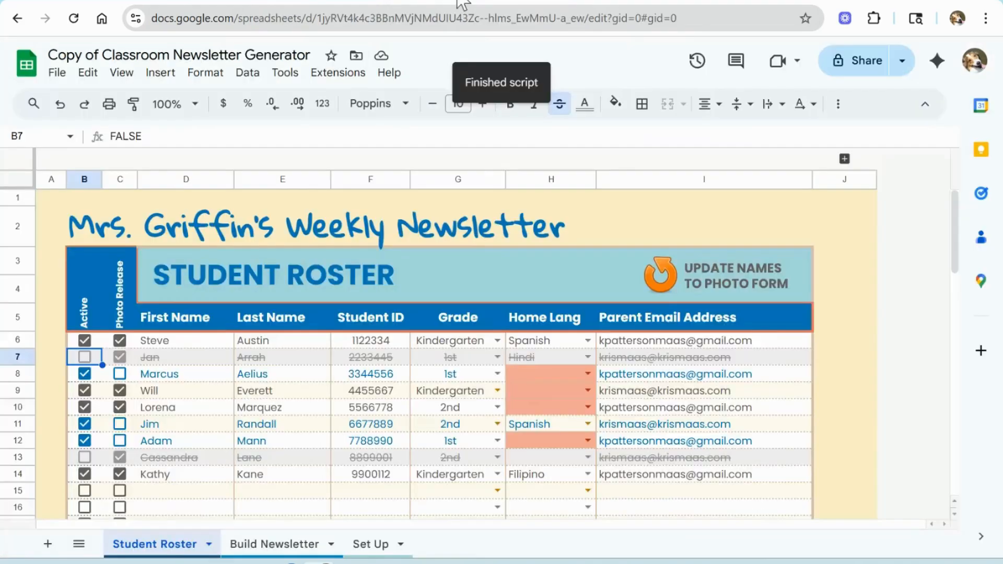
scroll(532, 424, "down", 3)
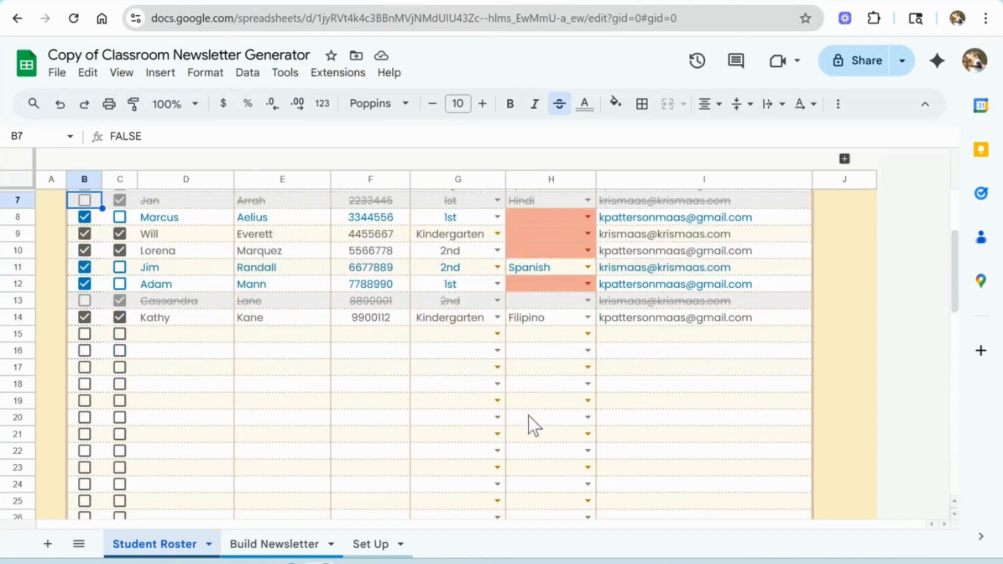
scroll(531, 425, "up", 3)
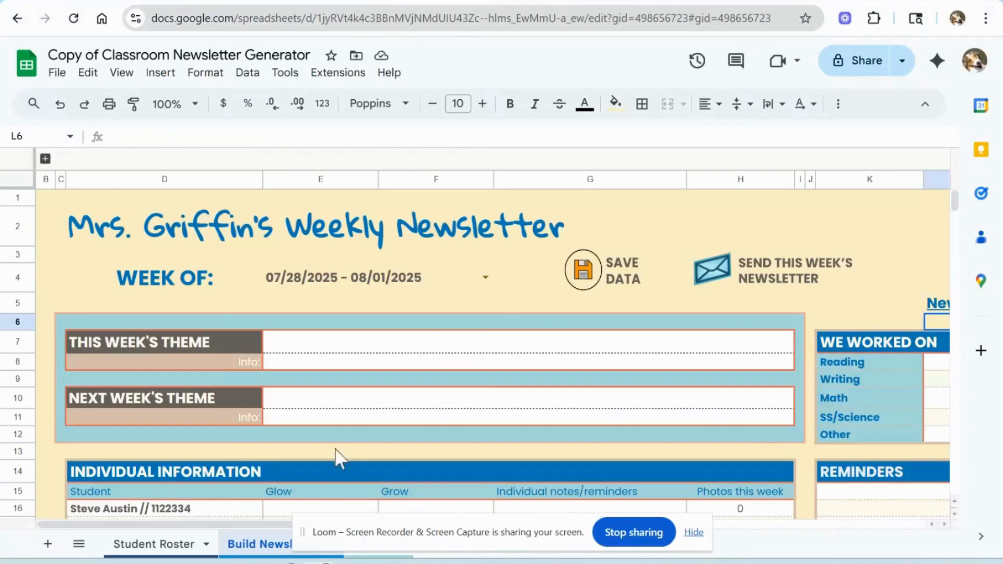
Step: Open the Week Of dropdown and browse the available week ranges without changing the week
left_click(486, 277)
scroll(437, 363, "down", 4)
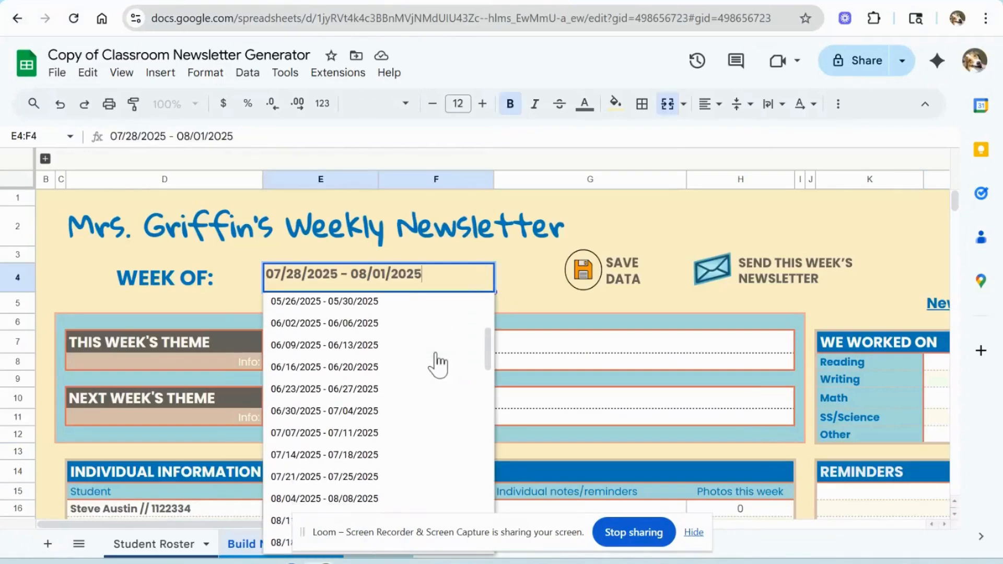
scroll(438, 363, "down", 2)
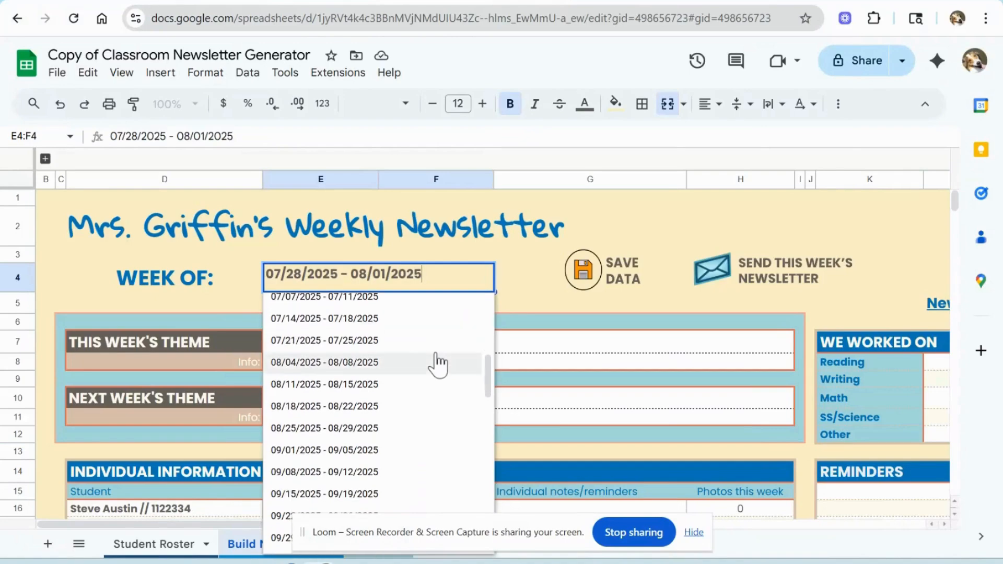
scroll(437, 363, "up", 6)
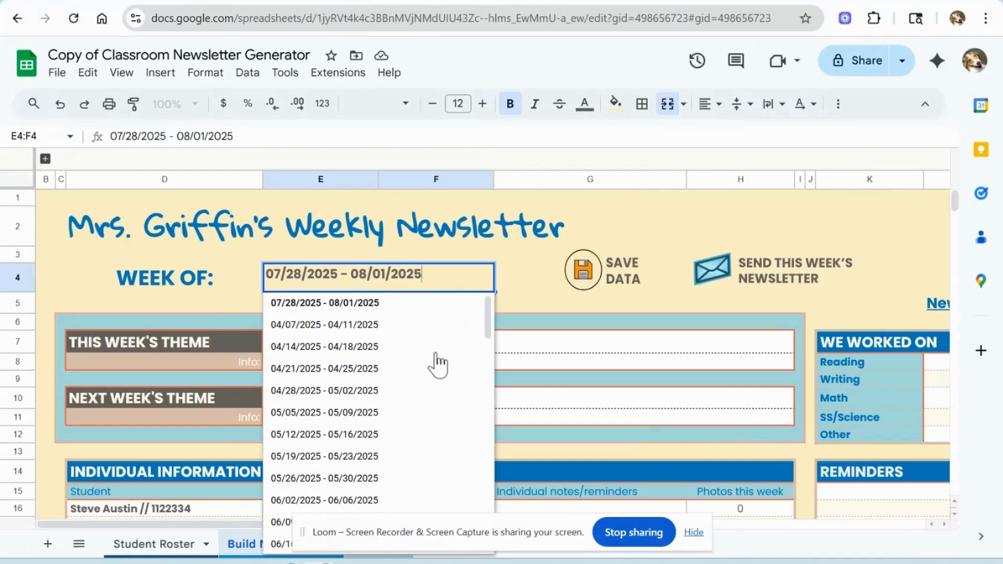
left_click(529, 286)
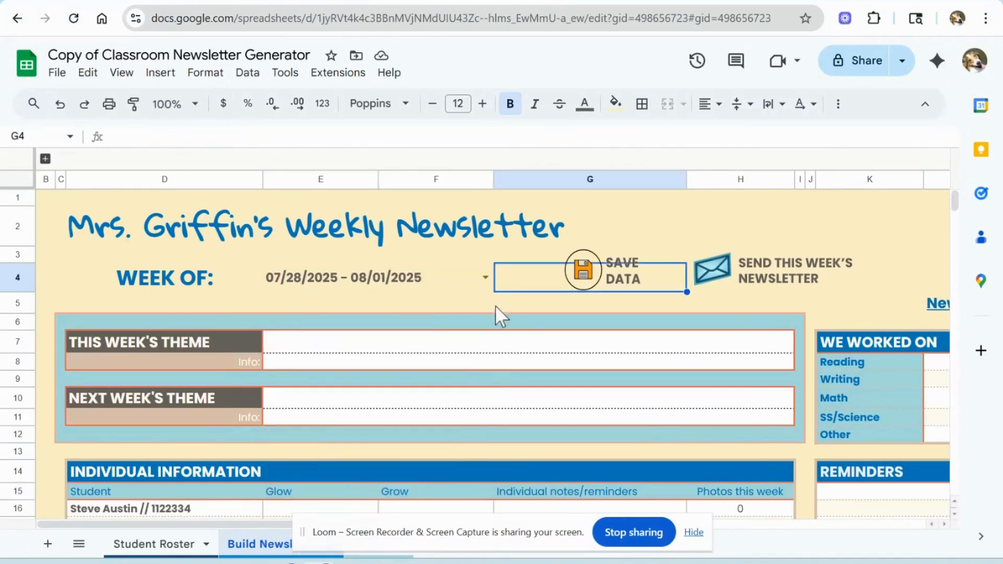
Step: Enter 'Under the Sea' as this week's theme with the info 'We learned about ocean animals and the tides!'
left_click(382, 349)
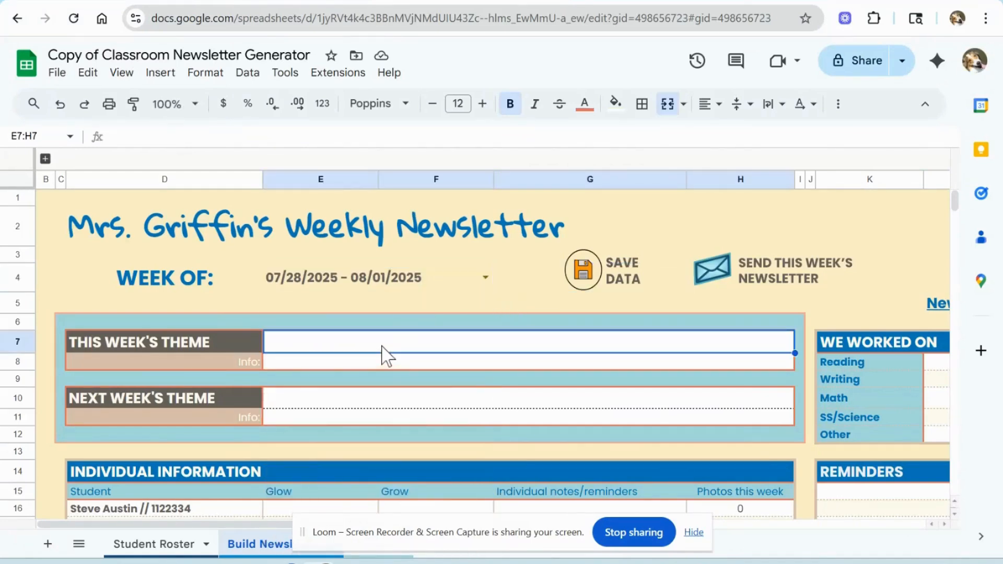
type("U")
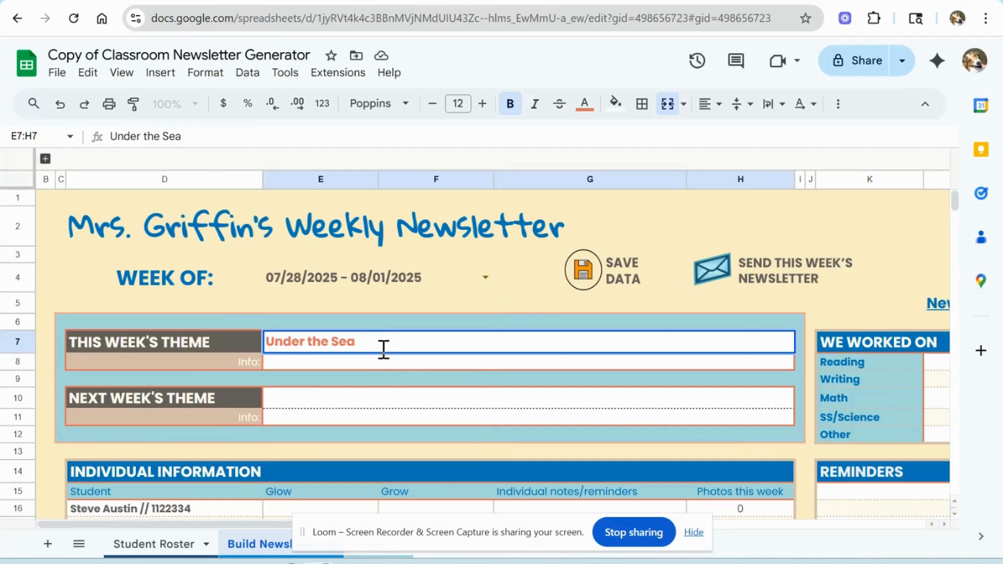
type("nder the Sea")
key("Return")
type("W")
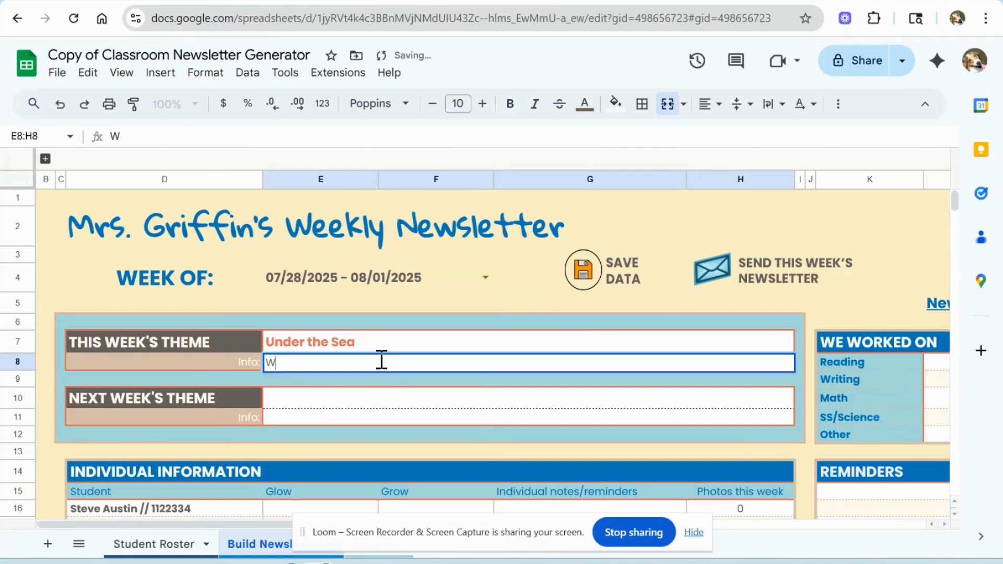
type("e learned a")
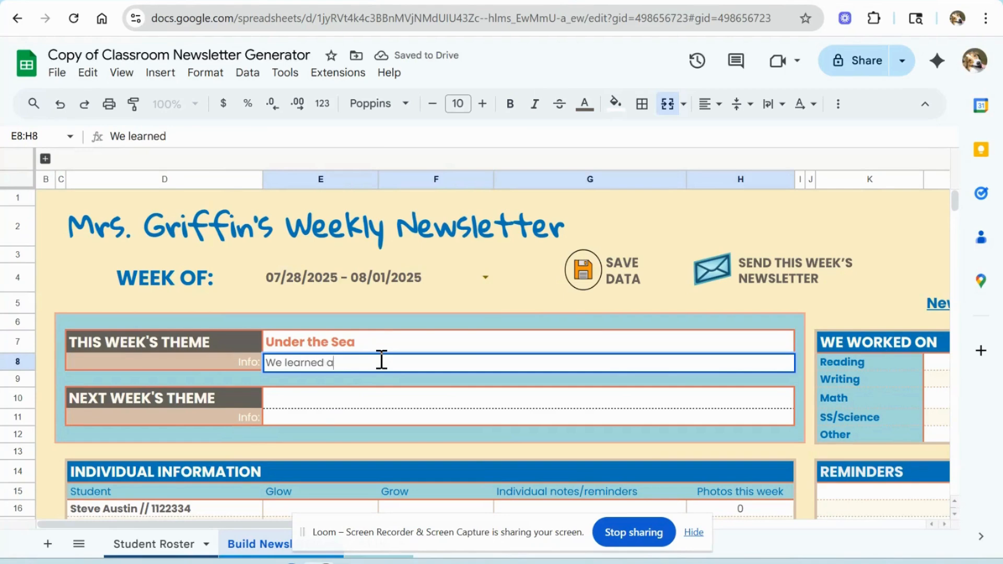
type("bout ocean animals and the tides!")
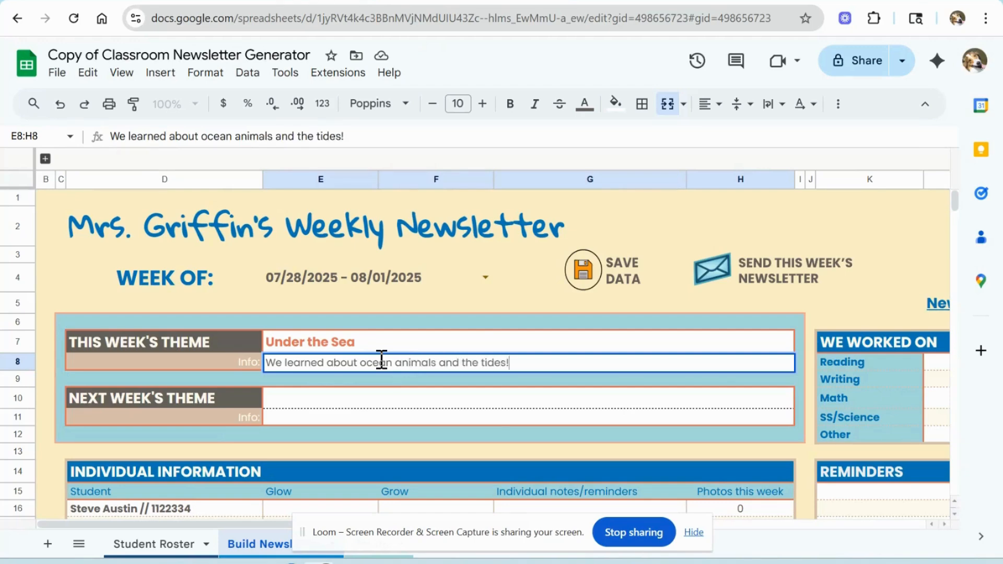
Step: Set next week's theme to 'Outer Space' with the info 'Exploring the final frontier!'
left_click(385, 401)
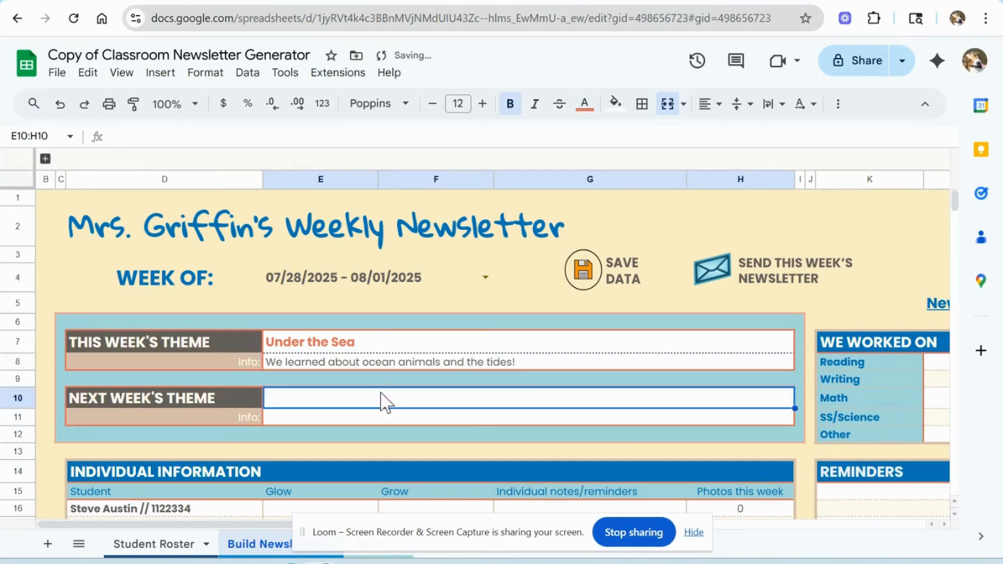
type("Outer Space")
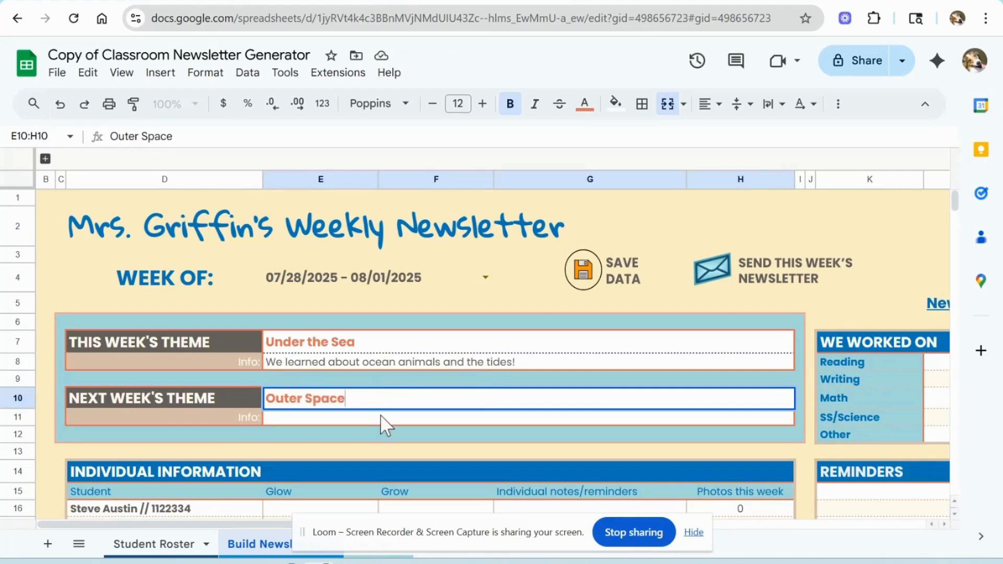
left_click(382, 416)
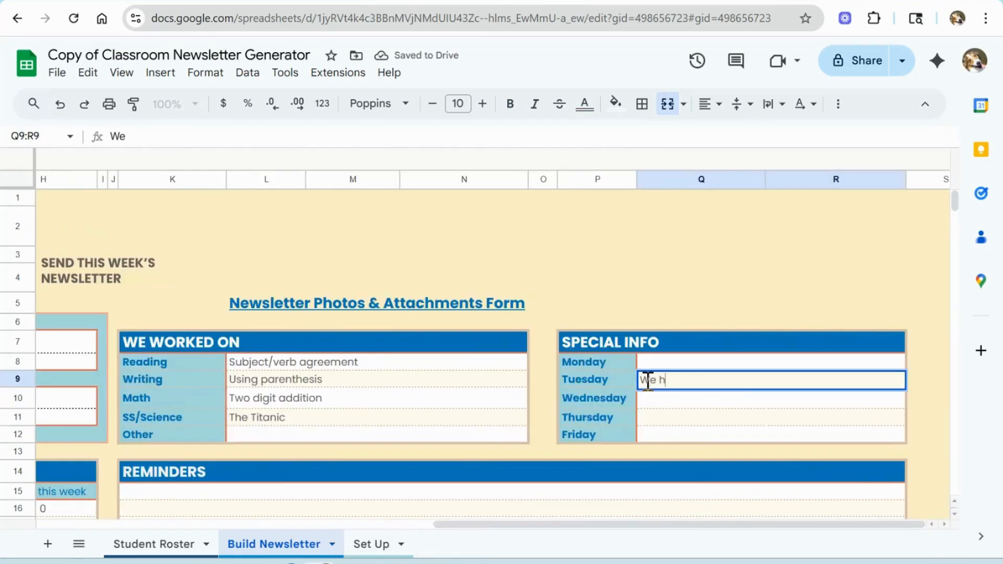
Step: Enter Special Info for Tuesday 'We had an assembly about endangered animals' and Thursday 'We had a shelter-in-place drill'
type("ad an assembly about endange")
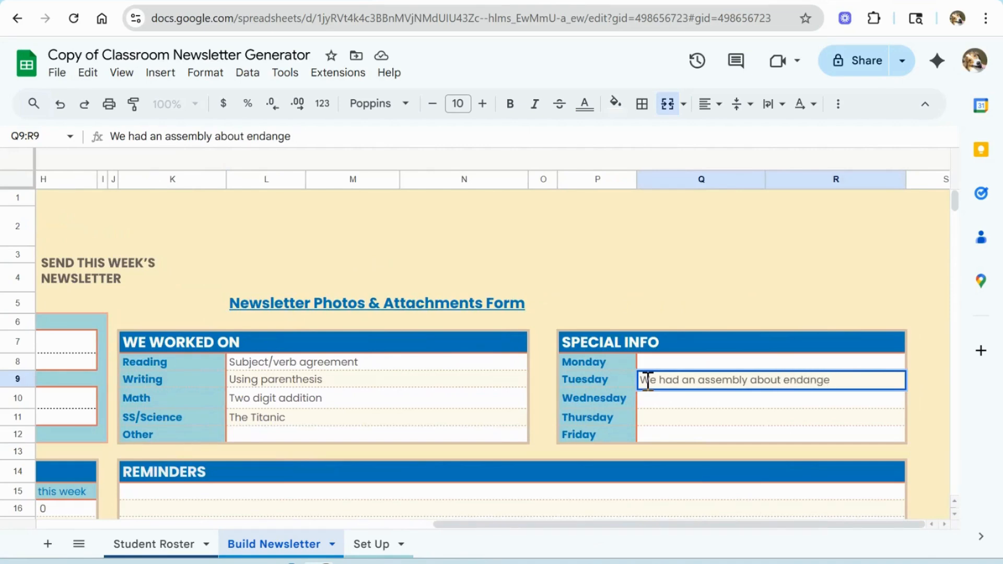
type("red animals")
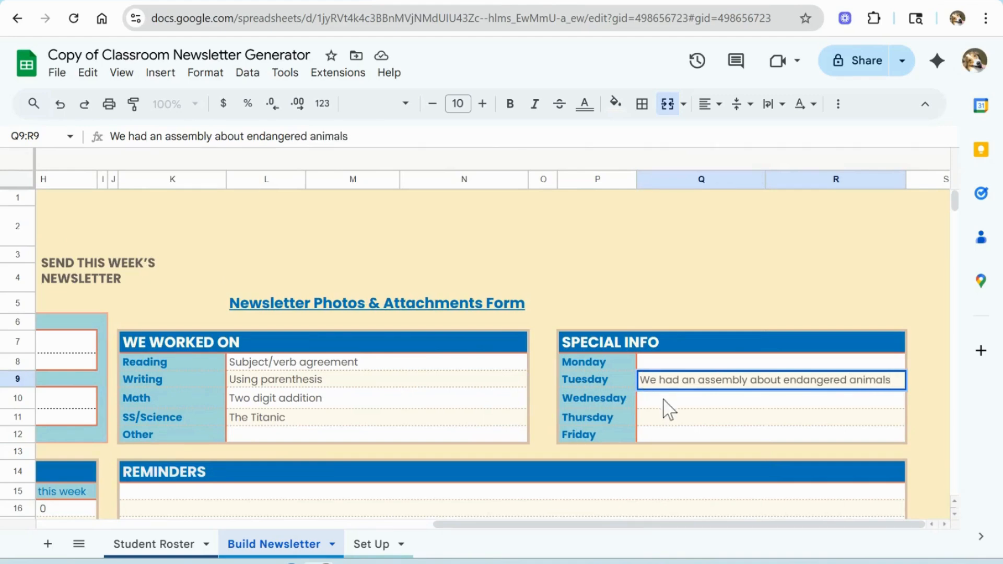
left_click(670, 417)
type("W")
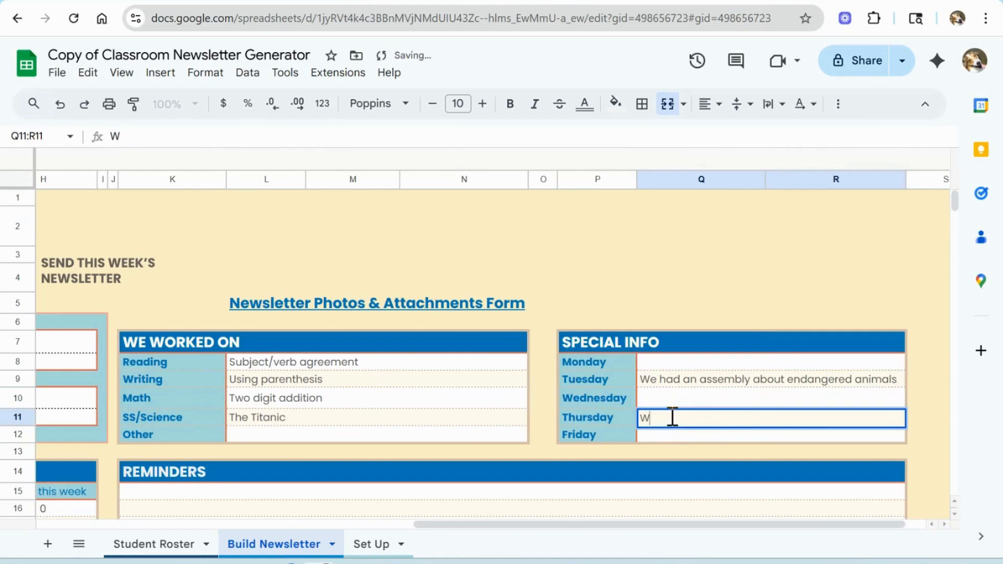
type("e had a she")
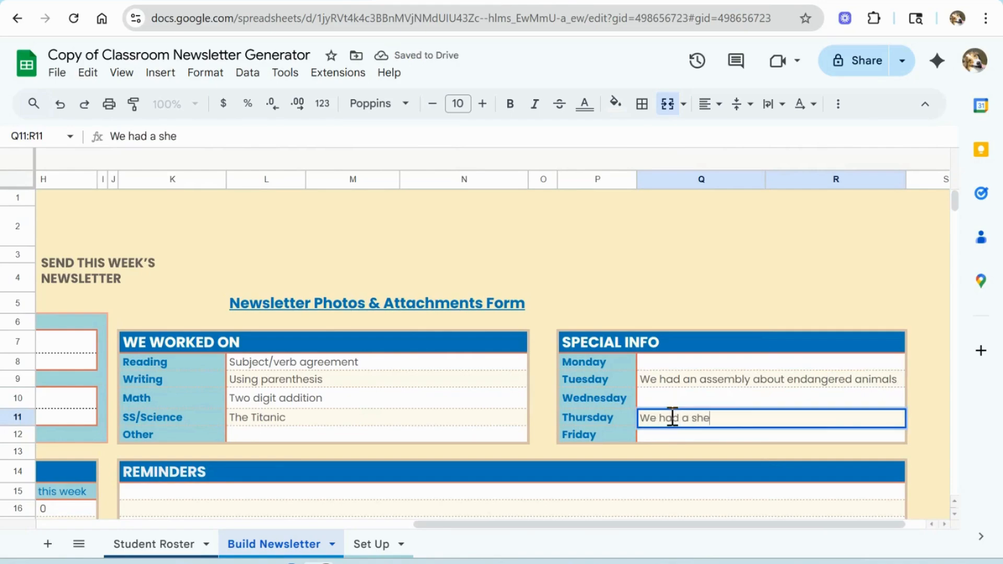
type("lter-in")
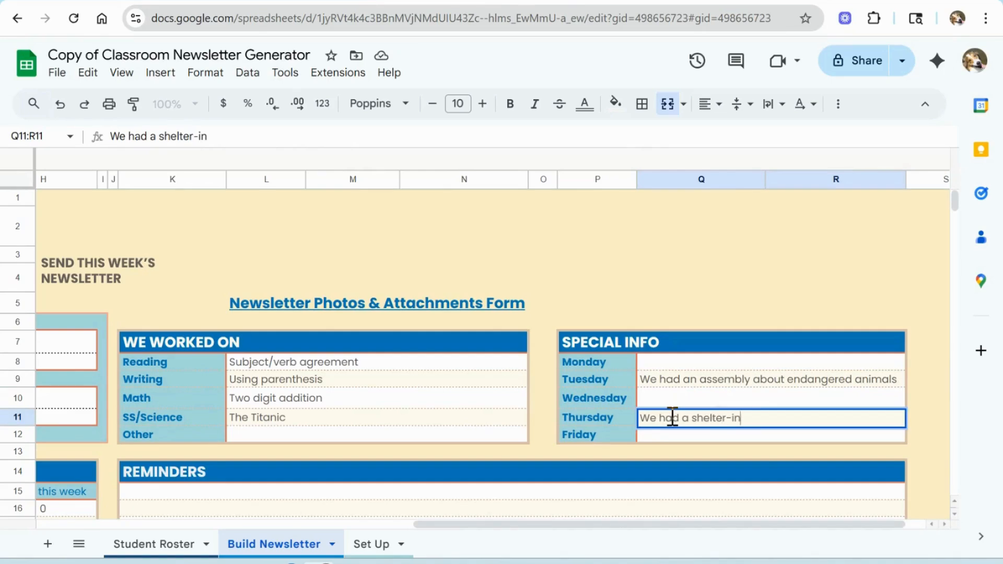
type("-place drill")
Step: Enter Friday's Special Info as 'Our field trip to the aquarium was amazing!'
left_click(679, 435)
type("Our field trip to the aquarium was amazin")
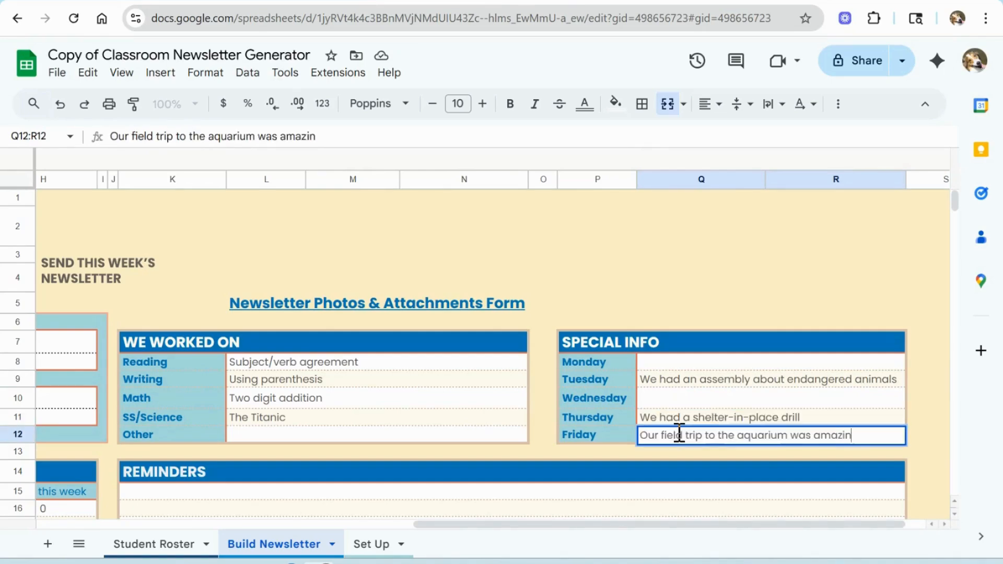
type("g!")
Step: Add reminders 'Please send in a white t-shirt for tie dye!', 'Next Tuesday is picture day' and 'No backpacks are allowed on field trips'
left_click(576, 452)
left_click_drag(619, 522, 477, 525)
scroll(475, 463, "down", 3)
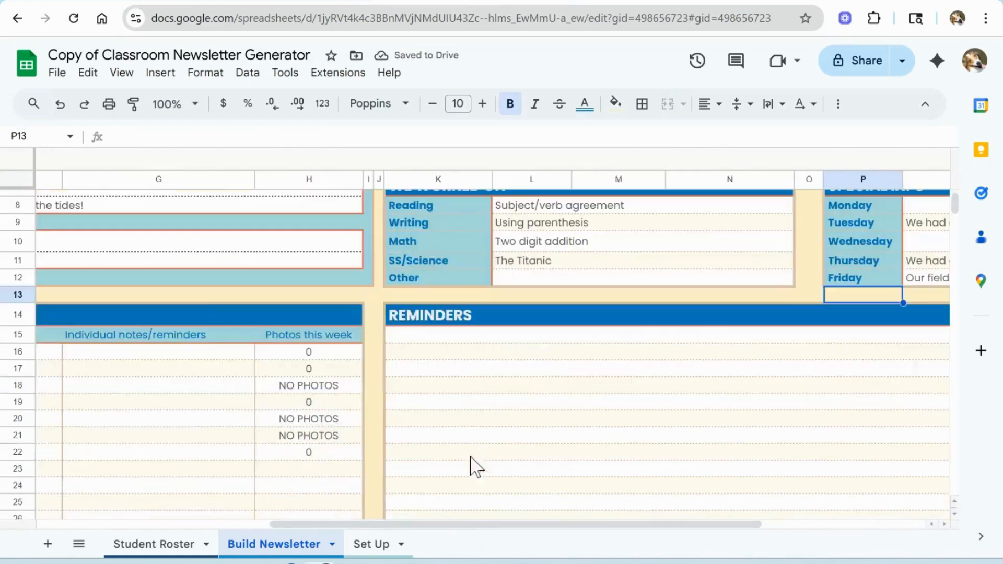
left_click(452, 340)
type("Please send in a white t-shirt for tie dye!")
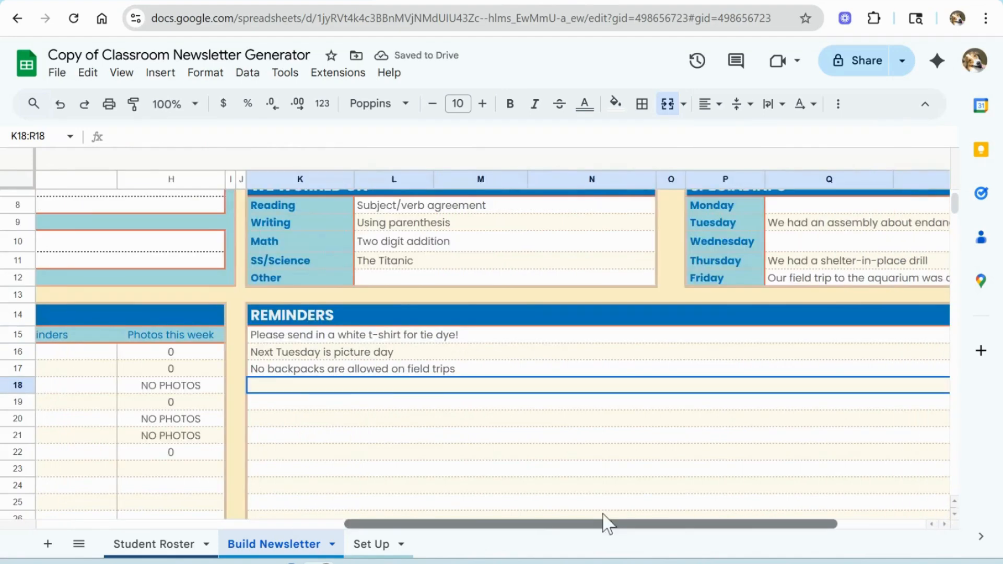
Step: Review the filled-in newsletter sheet, including the individual information and photo counts
left_click_drag(605, 522, 279, 525)
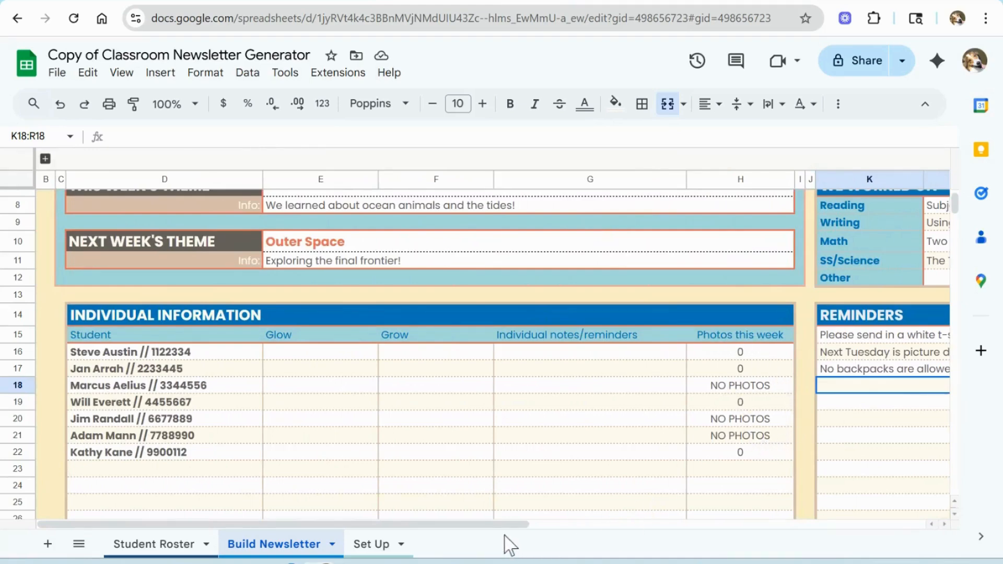
left_click_drag(522, 524, 703, 508)
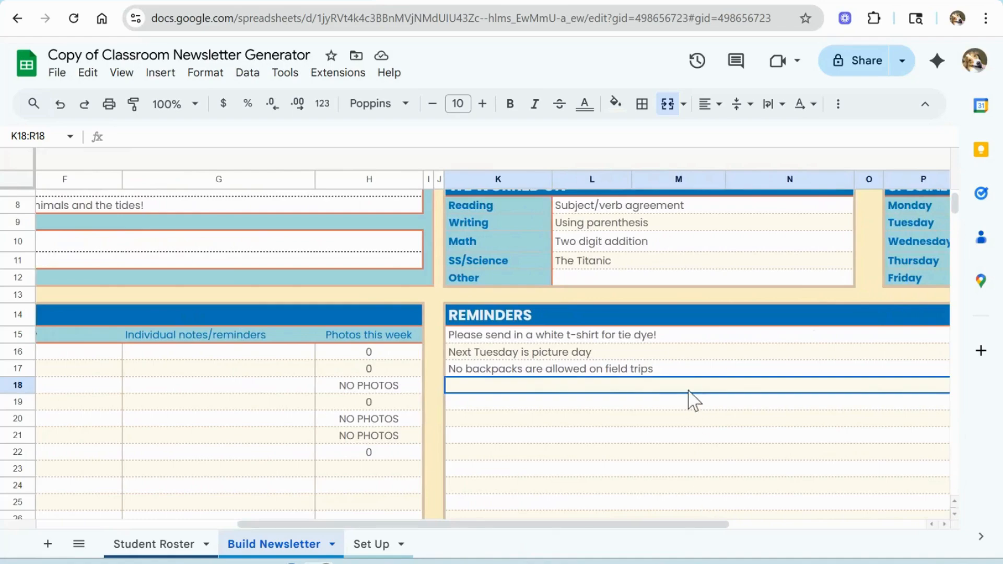
scroll(690, 401, "up", 5)
key("ctrl+minus")
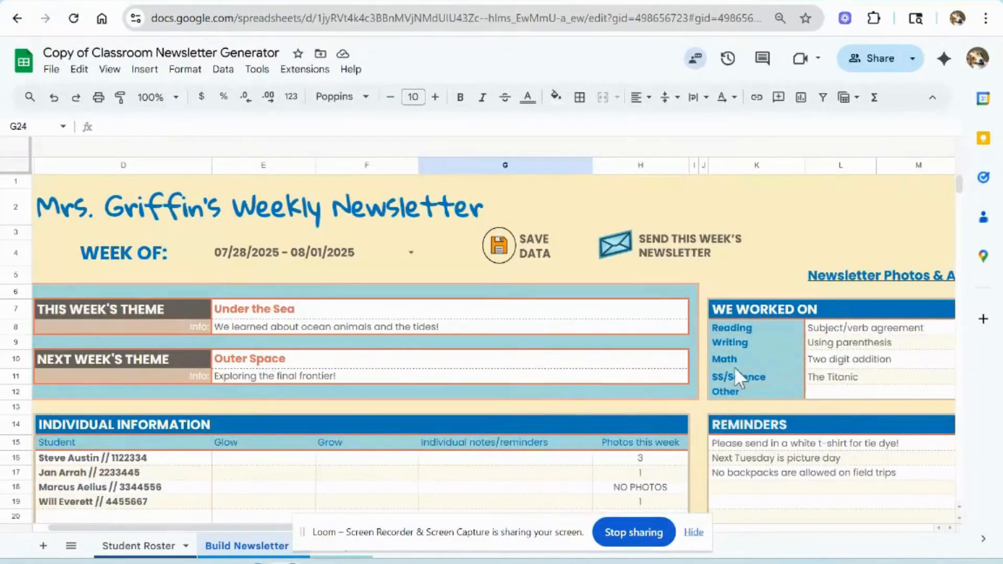
left_click(694, 531)
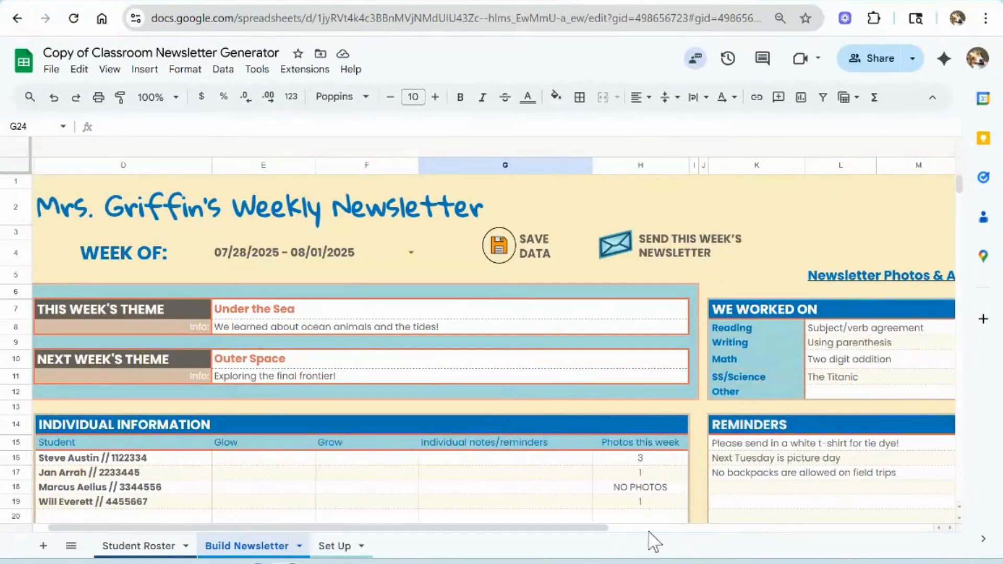
left_click_drag(554, 528, 700, 528)
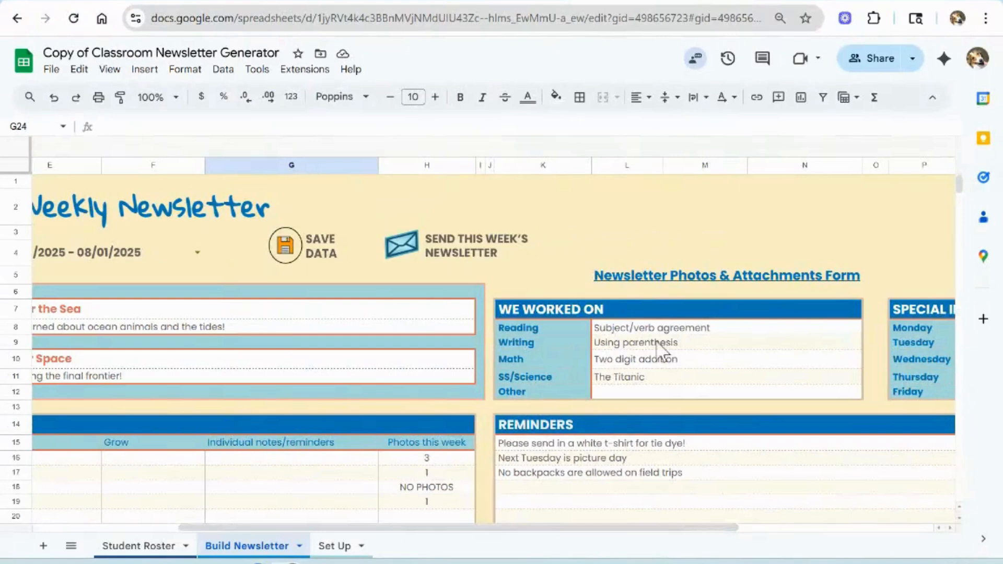
Step: Open the Newsletter Photos & Attachments Form link and select ALL STUDENTS as the recipients
left_click(635, 280)
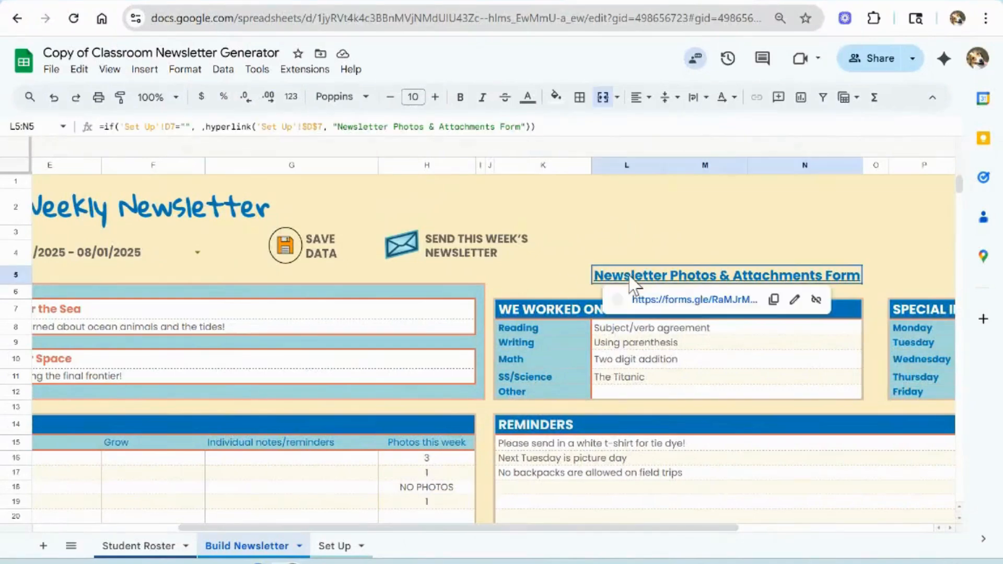
left_click(652, 300)
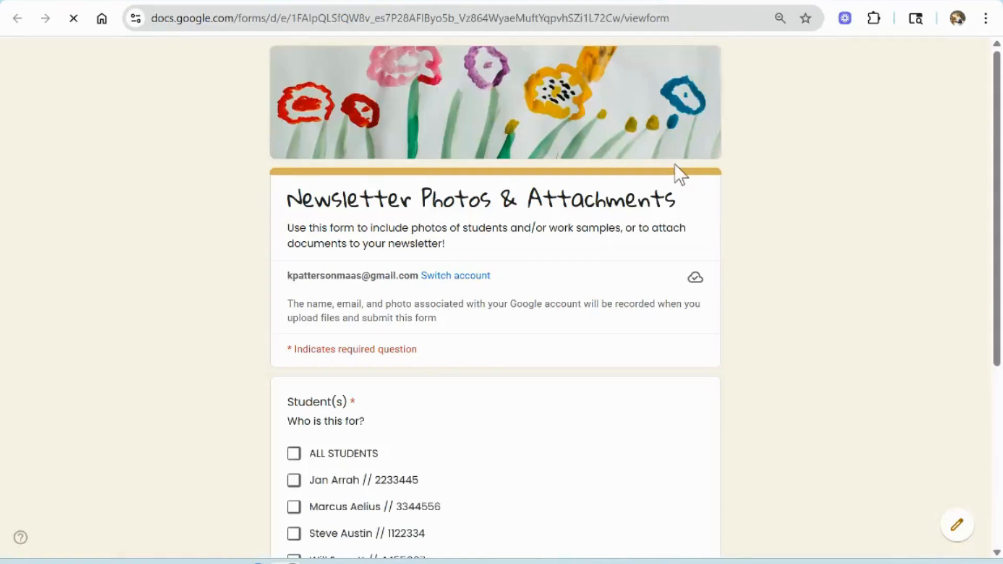
scroll(679, 175, "down", 2)
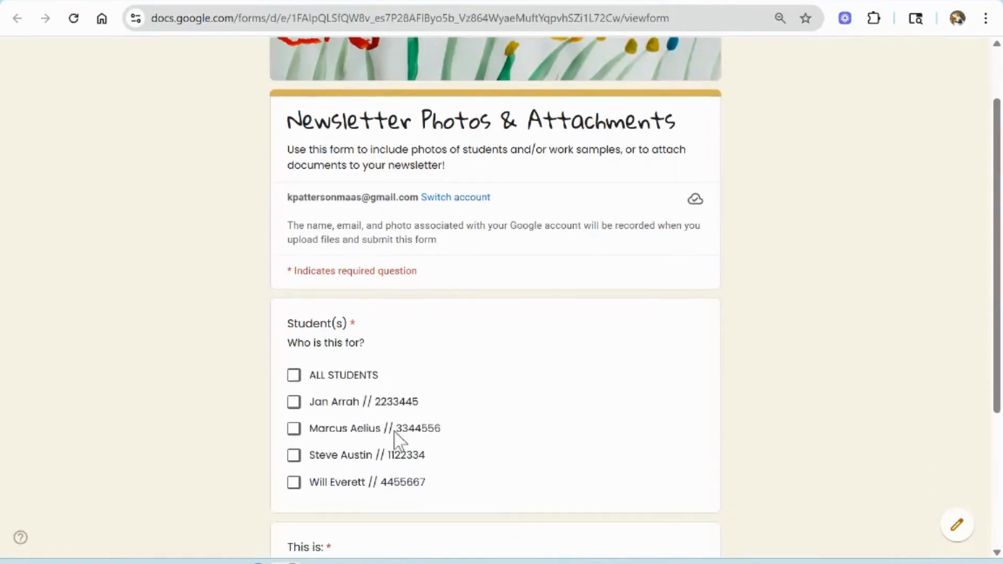
left_click(293, 376)
scroll(499, 360, "down", 4)
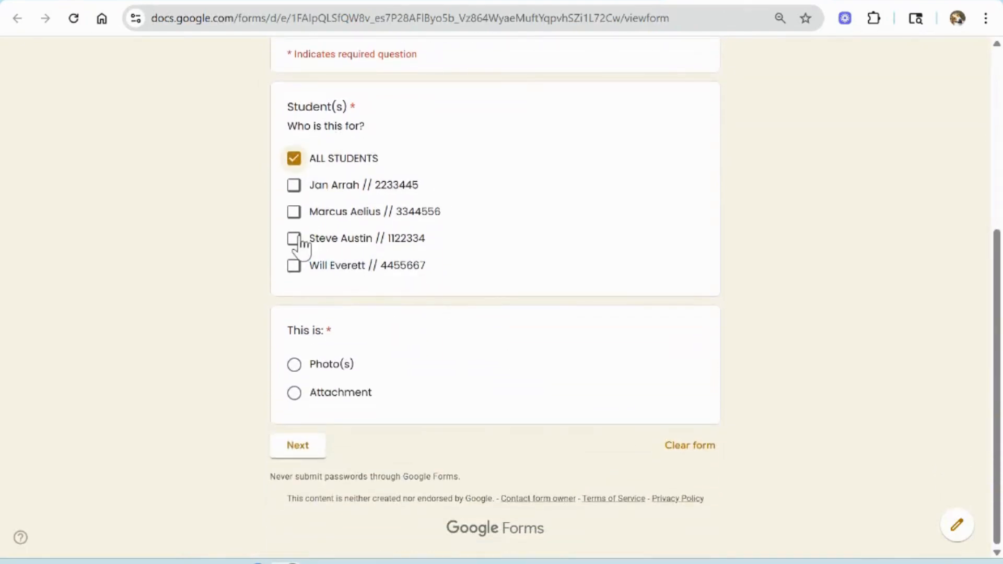
Step: Mark the submission as Photo(s), continue to the photo section, and set the photo date to 07/29/2025
left_click(295, 365)
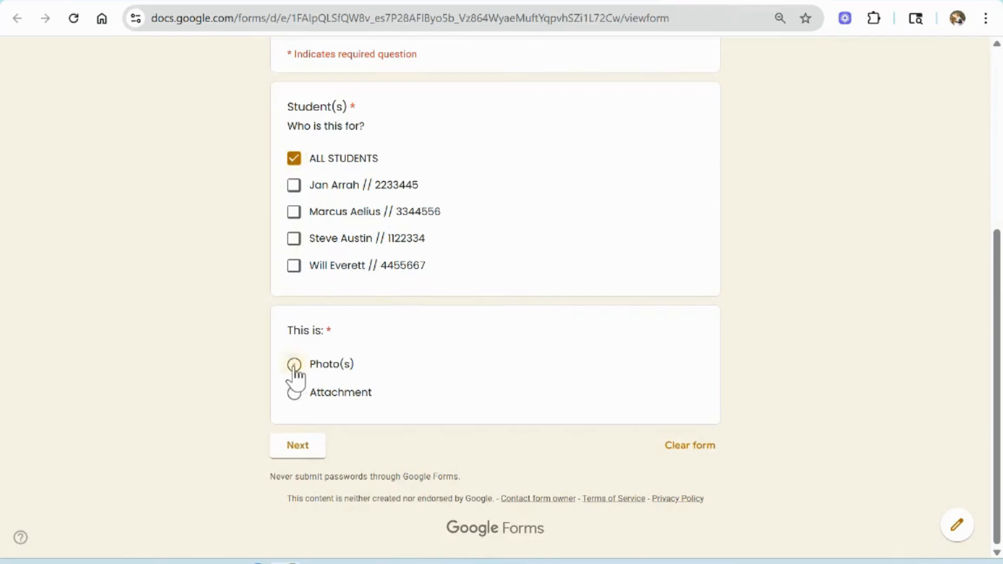
left_click(299, 449)
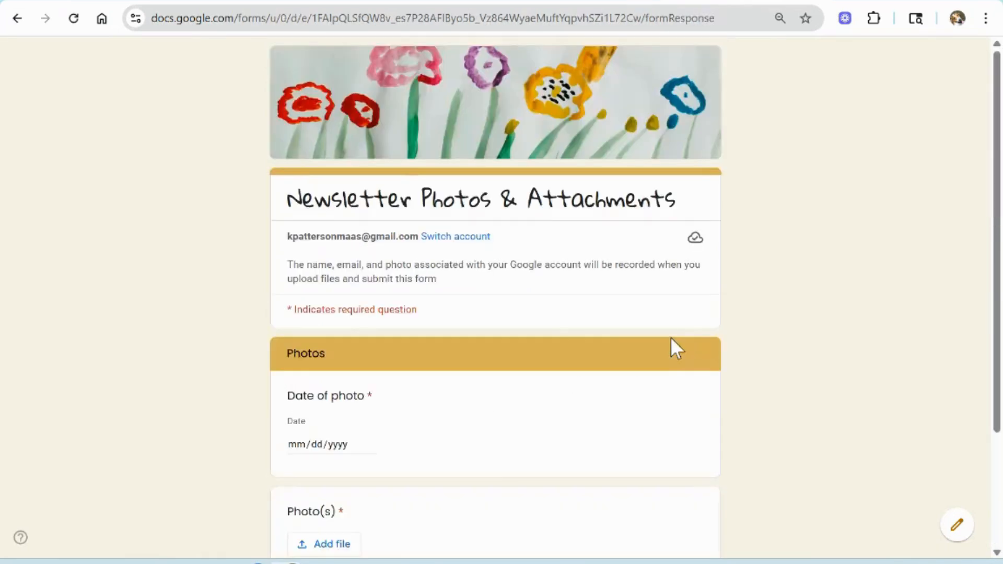
scroll(541, 343, "down", 3)
left_click(370, 270)
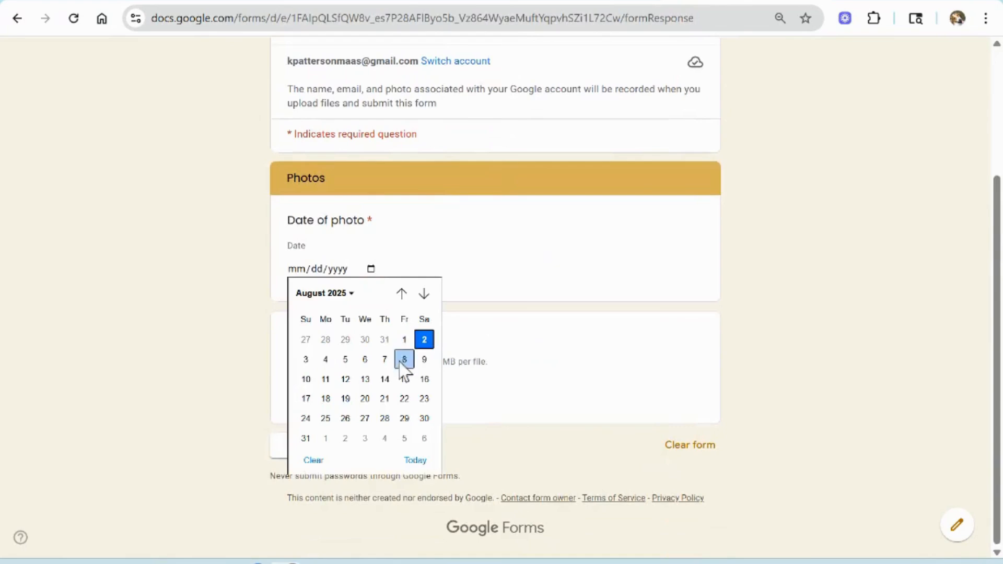
left_click(345, 340)
Step: Upload '8-2 Engineering Design Process', '8-2 Kathy Columbus Report' and '8-2 Field trip' as photos and submit the form
left_click(345, 399)
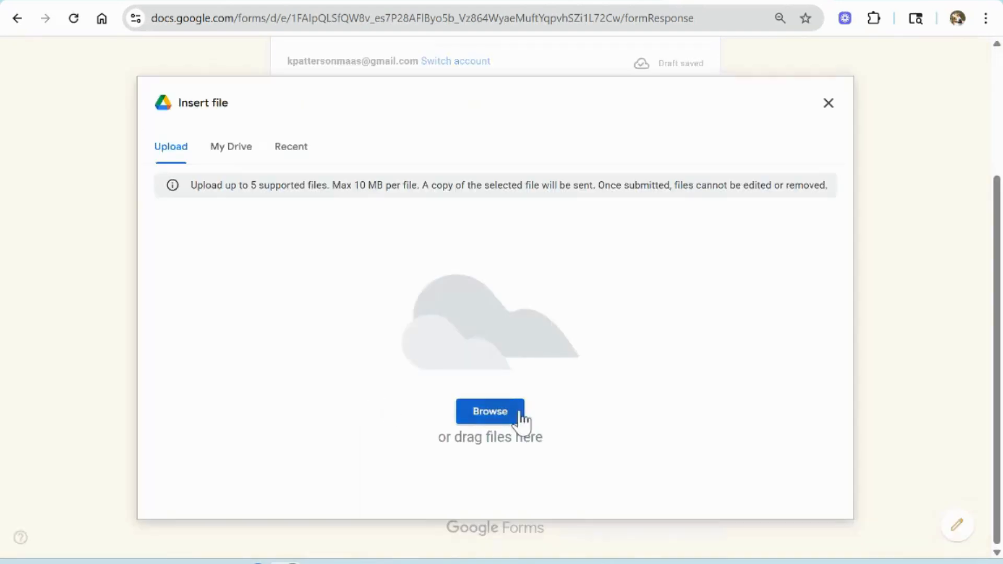
left_click(520, 416)
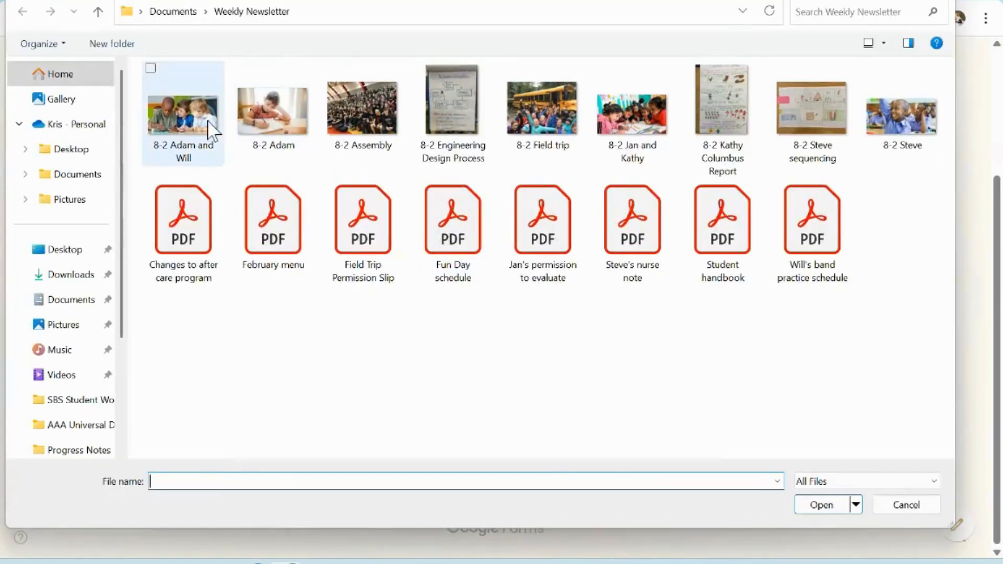
left_click(443, 104)
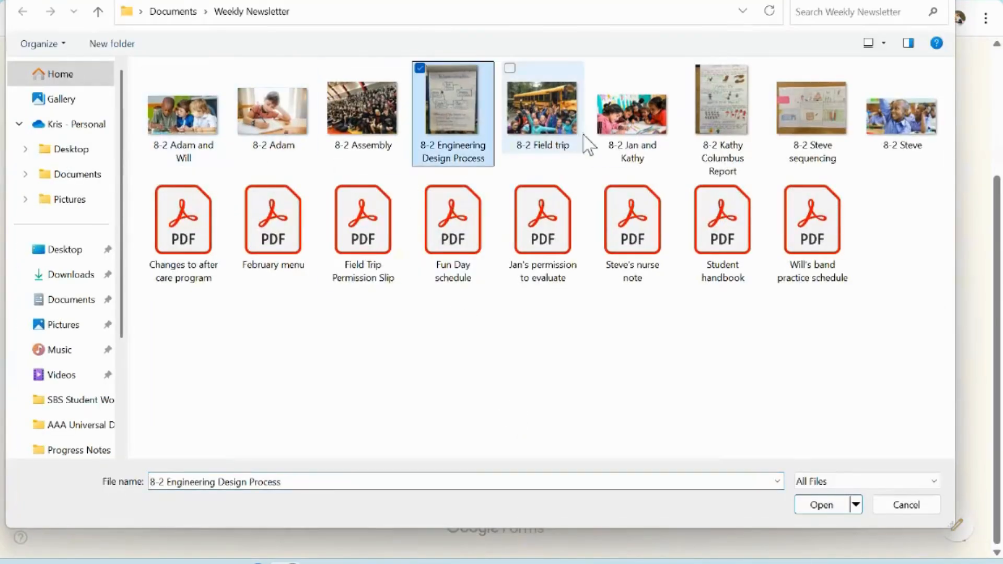
left_click(722, 118, "ctrl")
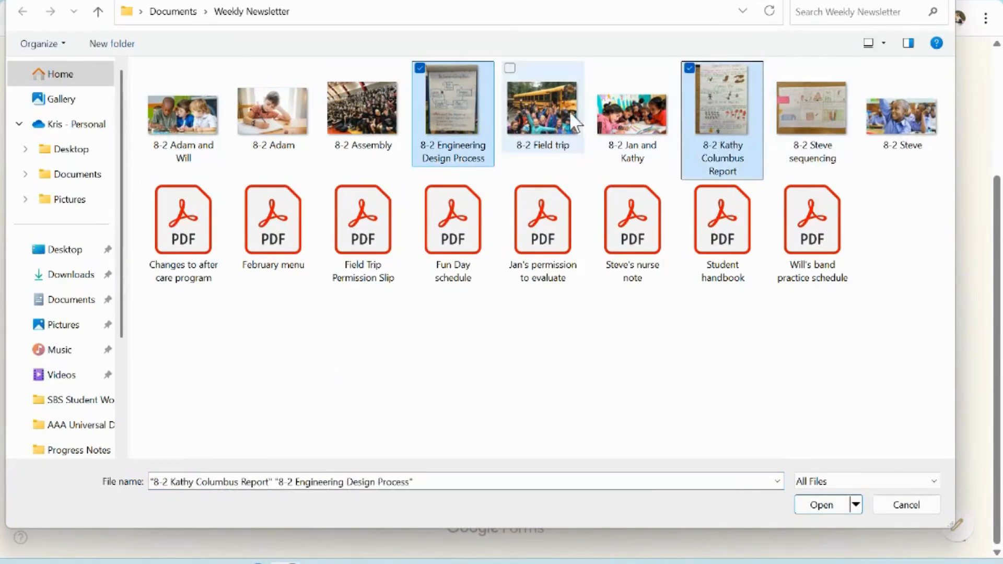
left_click(541, 104, "ctrl")
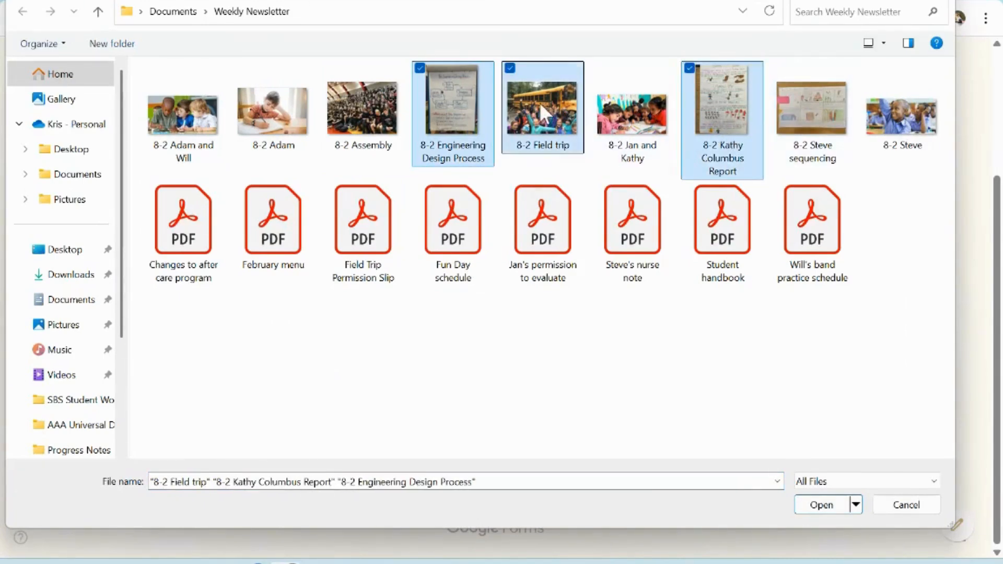
left_click(821, 505)
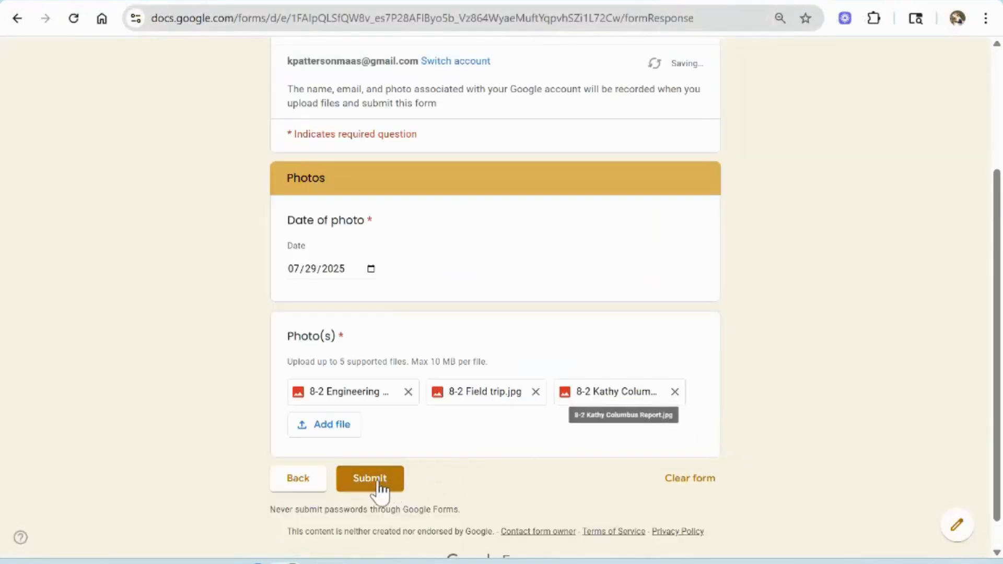
left_click(378, 479)
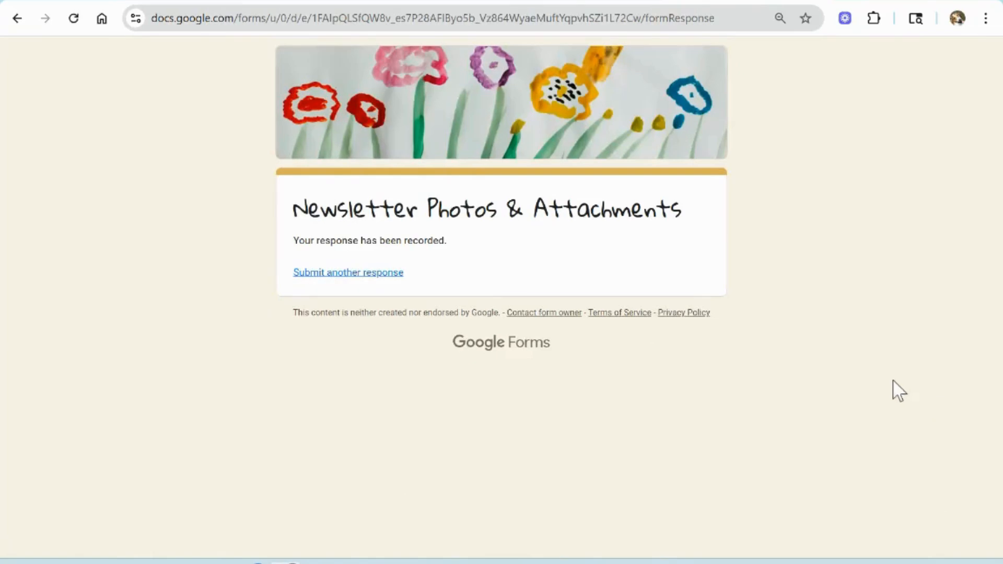
Step: Start another response for the third student in the list, marked as Photo(s), with the photo date 07/28/2025
left_click(332, 272)
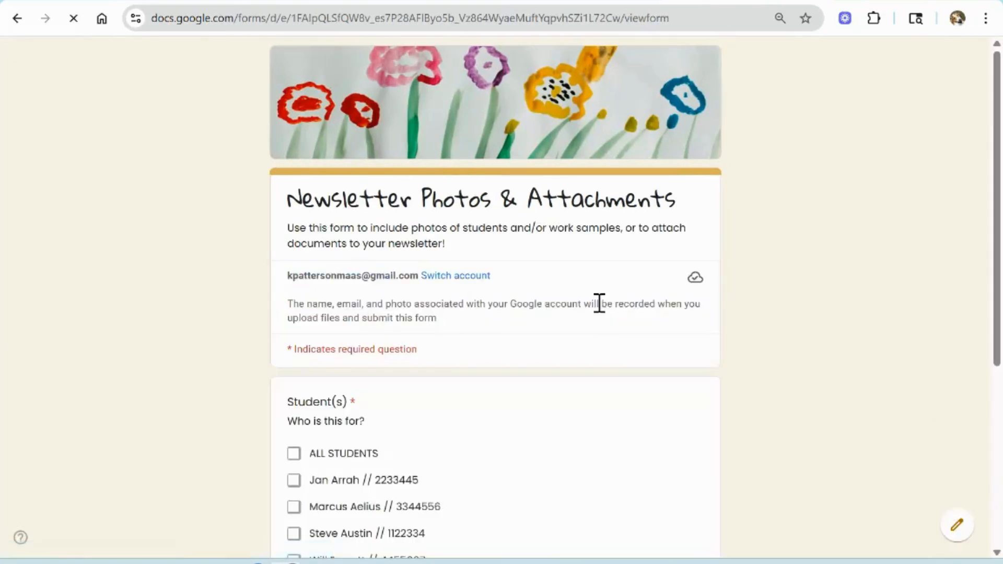
scroll(459, 334, "down", 5)
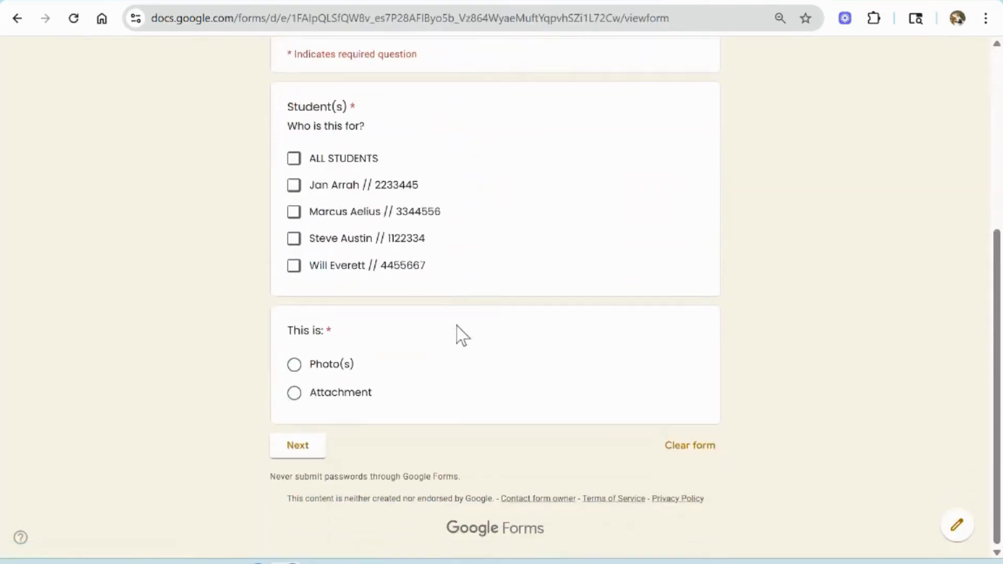
left_click(294, 215)
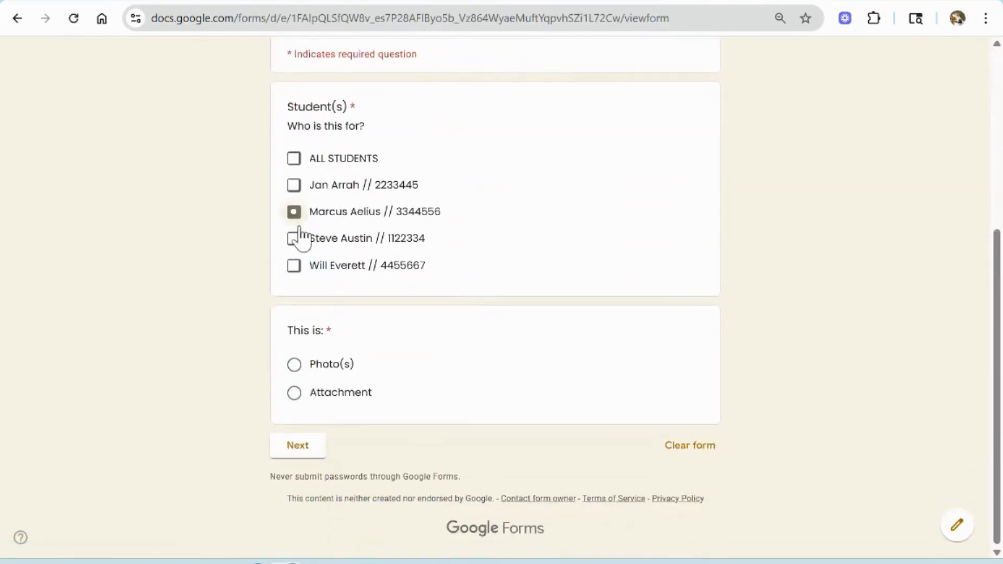
left_click(294, 365)
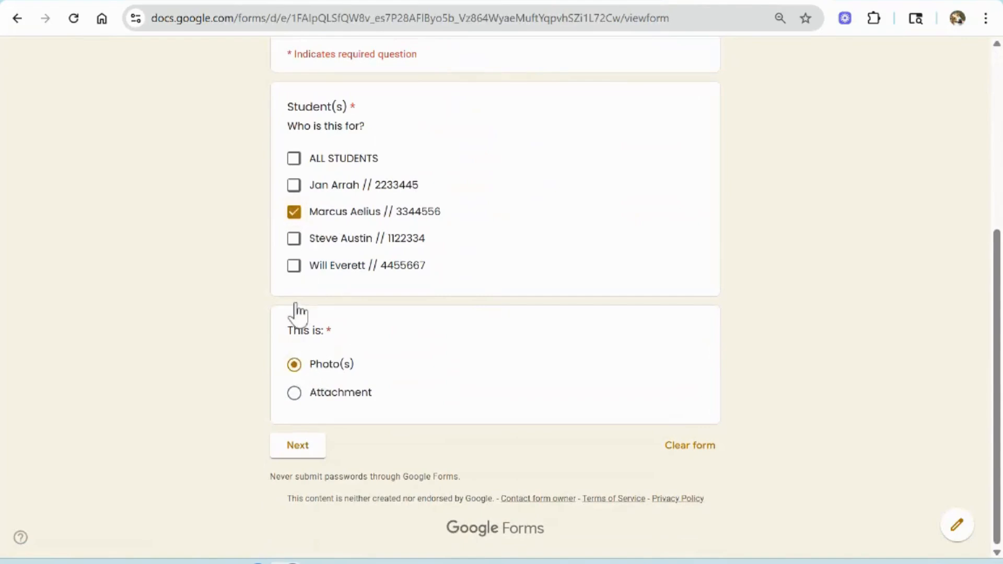
left_click(313, 445)
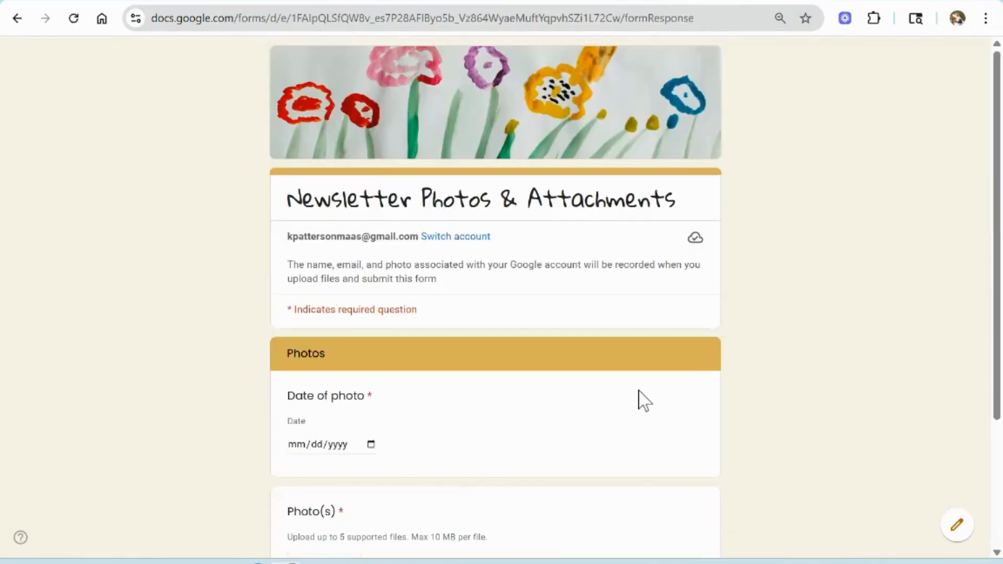
scroll(383, 261, "down", 3)
left_click(371, 268)
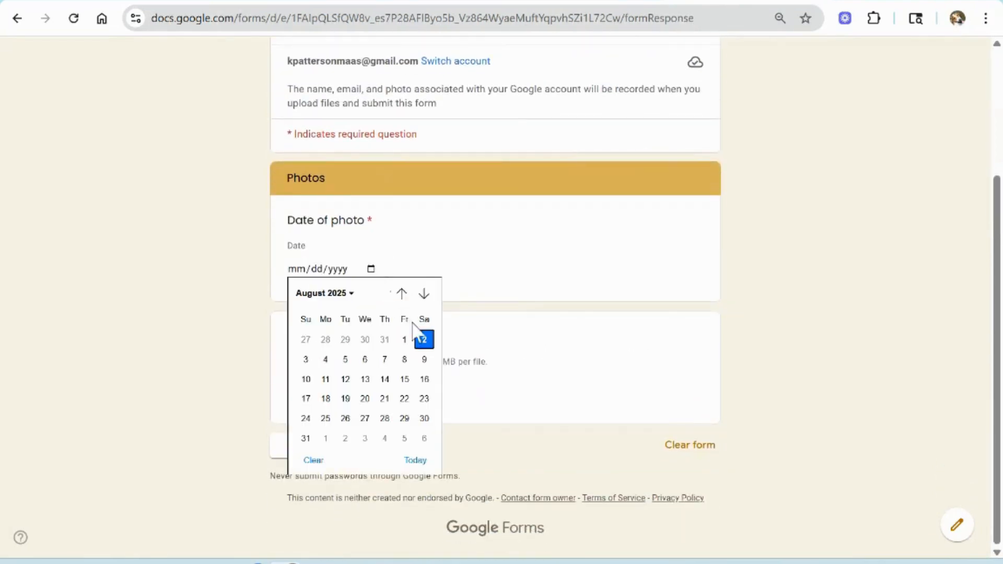
left_click(325, 340)
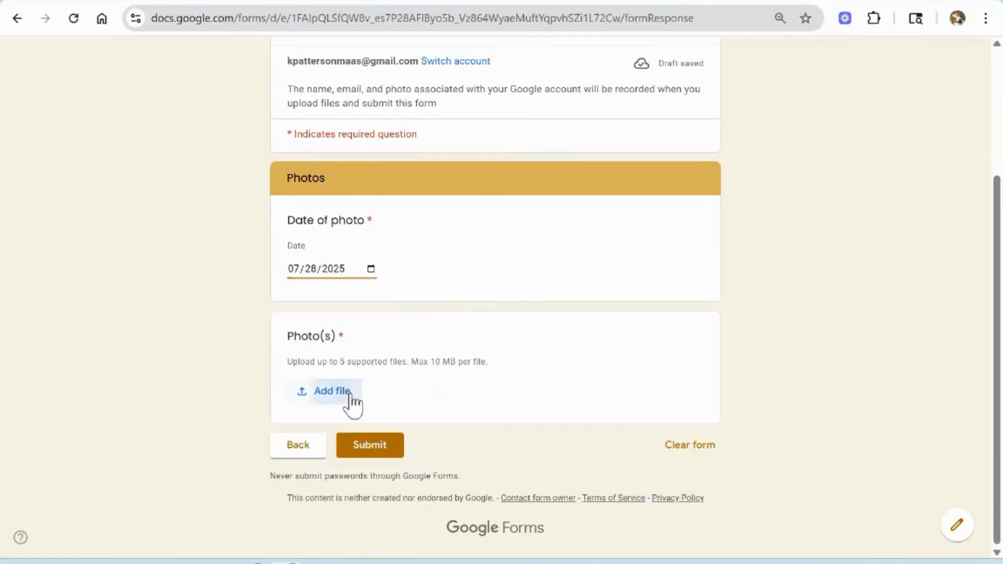
Step: Upload the '8-2 Adam' photo and submit the response
left_click(347, 395)
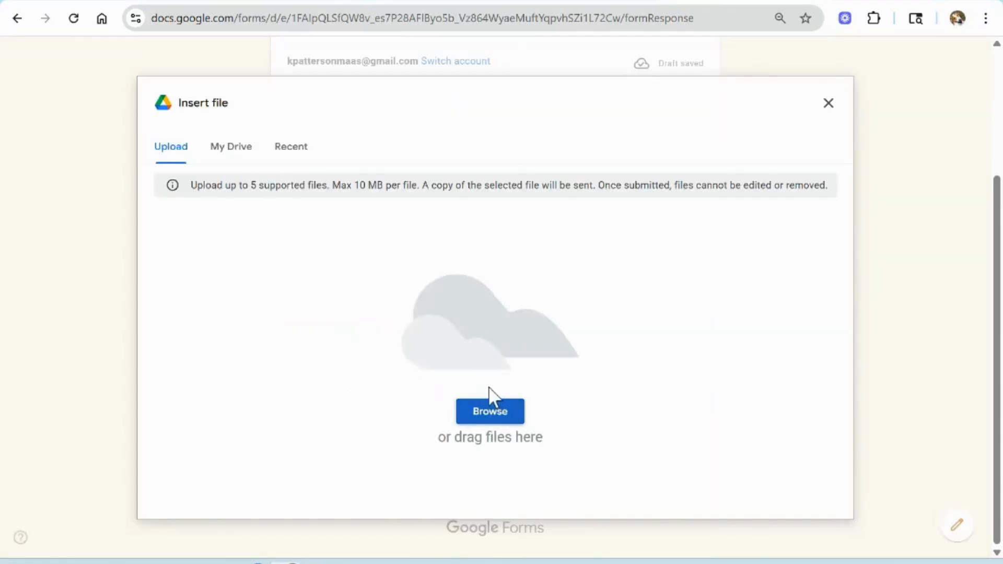
left_click(488, 400)
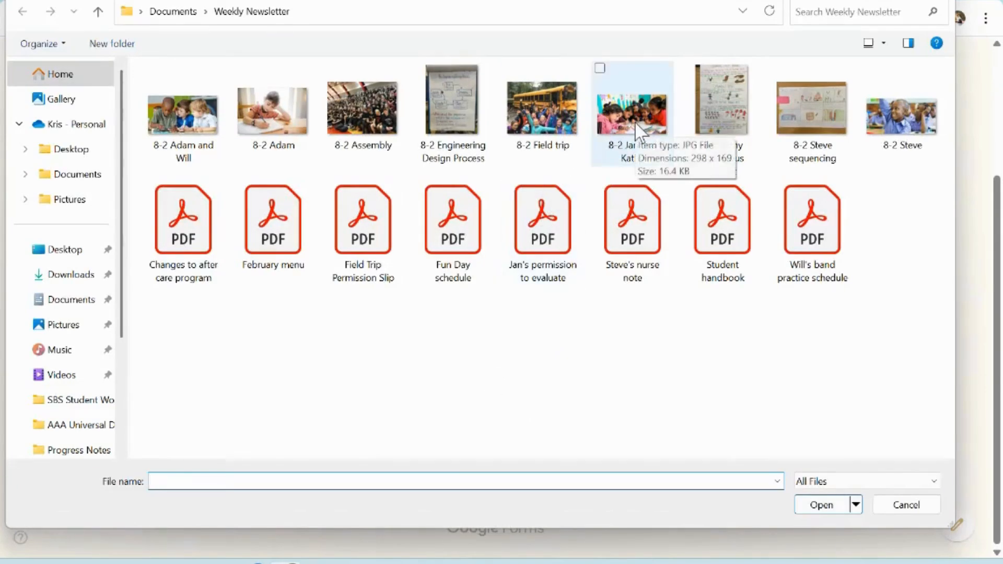
left_click(283, 119)
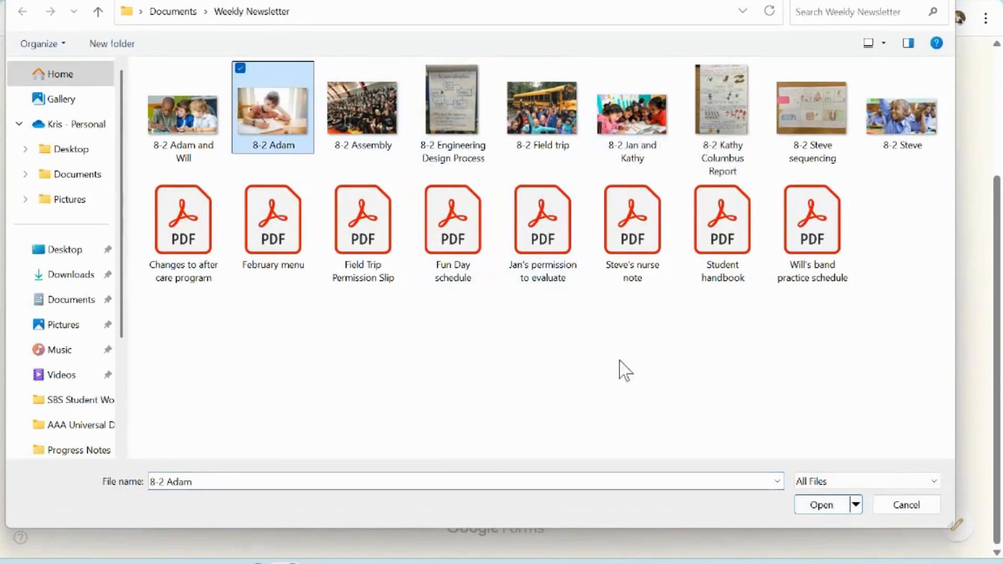
left_click(836, 507)
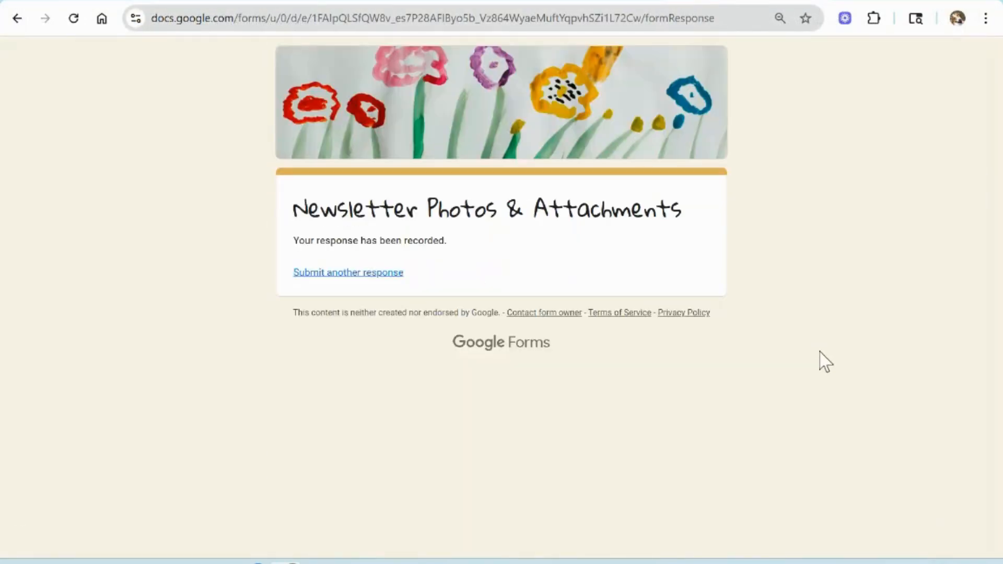
Step: Switch to the newsletter spreadsheet and paste the copied glow, grow and notes entries into the Individual Information table starting at E16
key("alt+Tab")
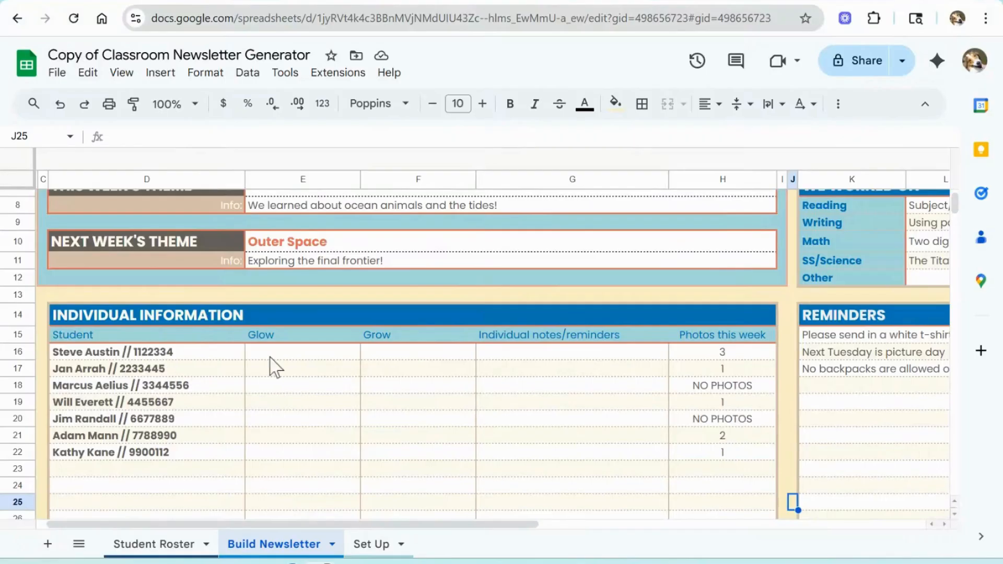
left_click(270, 356)
left_click_drag(270, 356, 586, 492)
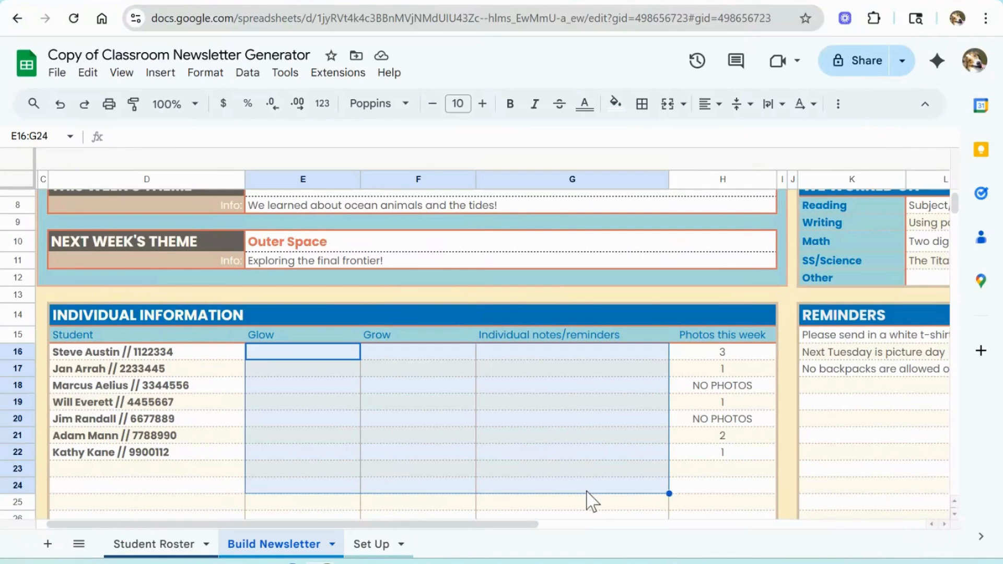
left_click(306, 355)
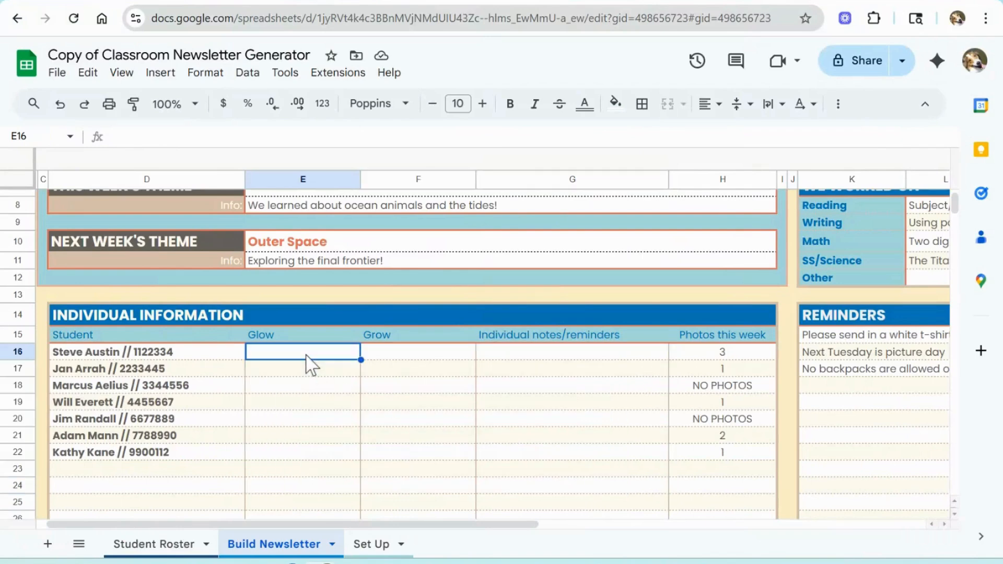
type("Used capital letters correctly!\tRemember to slow down so handwriting is easier to read.\tPlease send in more tissues. Jan was so kind to her friends this week!\tPractice double checking math to catch little mistakes.\tJan starts band practice next week - remember to send her flute on Tuesday! Marcus read aloud for the first time and did a great job!\tRemember to raise your hand in circle time.\tMarc's lunch balance is low, please check!")
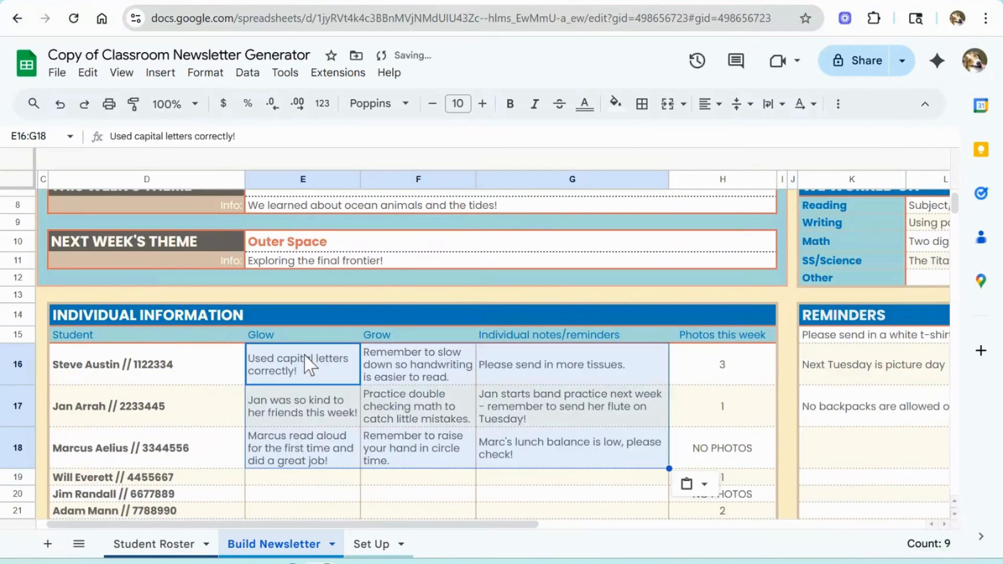
Step: Save the newsletter data with the Save Data button
left_click(326, 478)
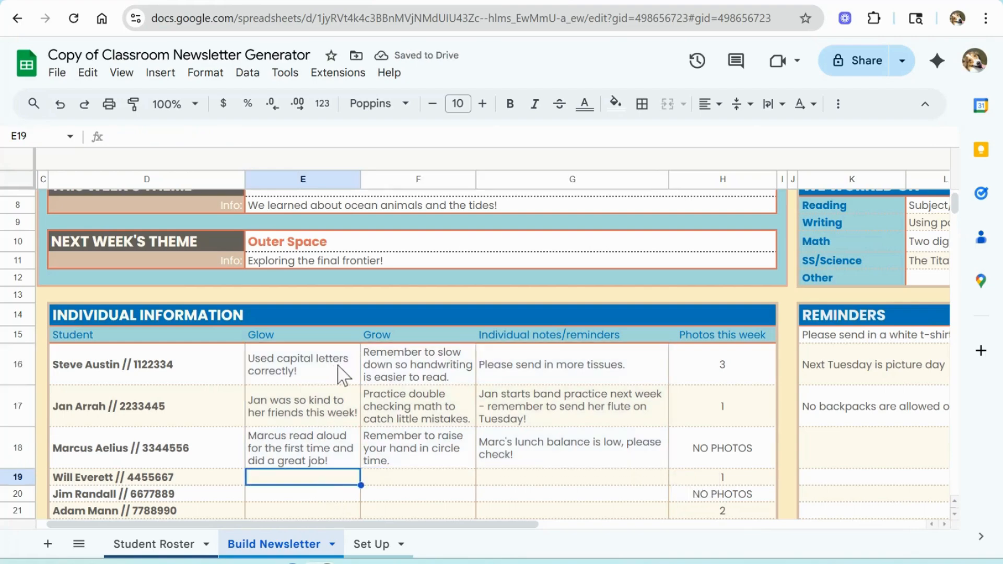
scroll(593, 452, "down", 5)
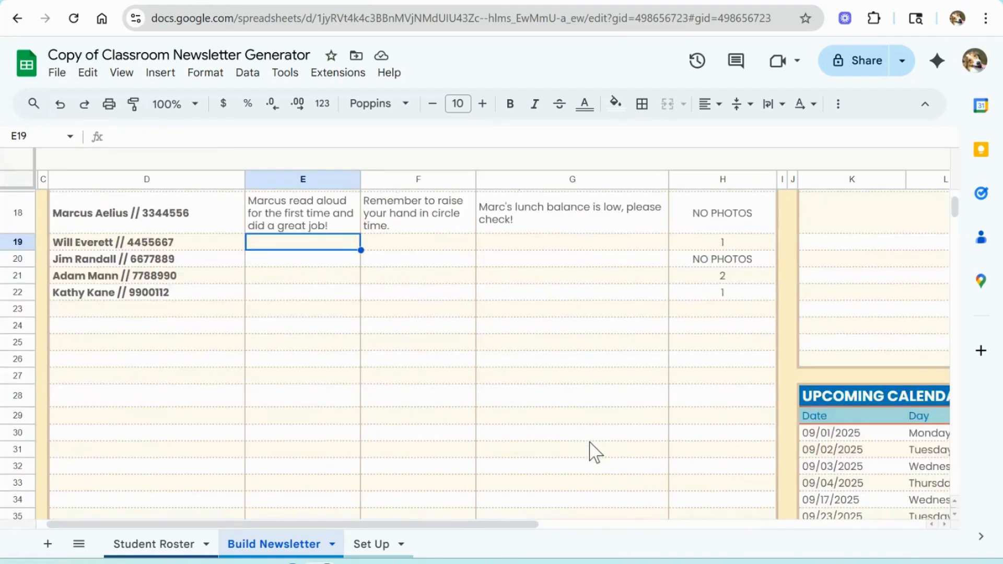
scroll(593, 453, "up", 6)
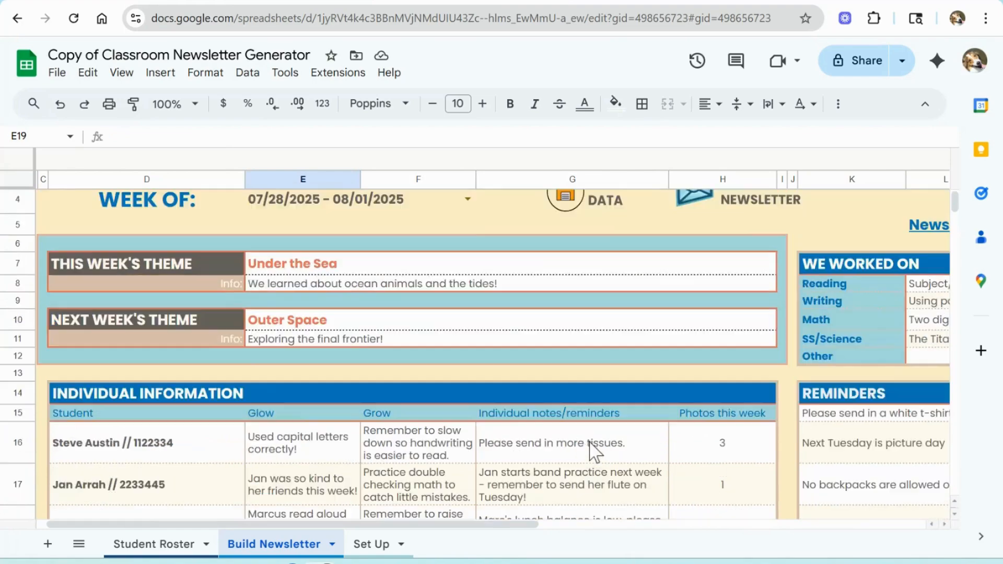
scroll(593, 453, "up", 2)
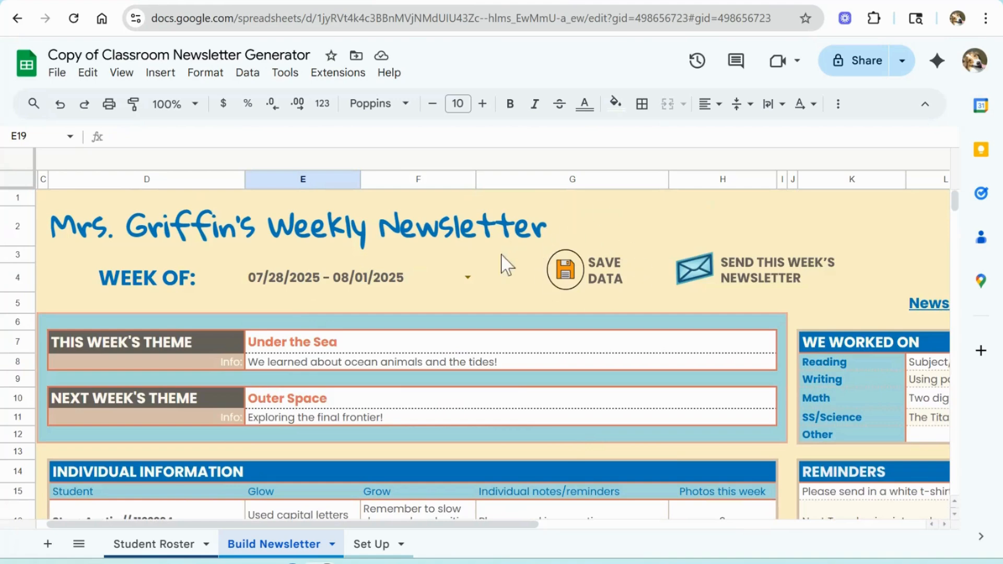
left_click(567, 269)
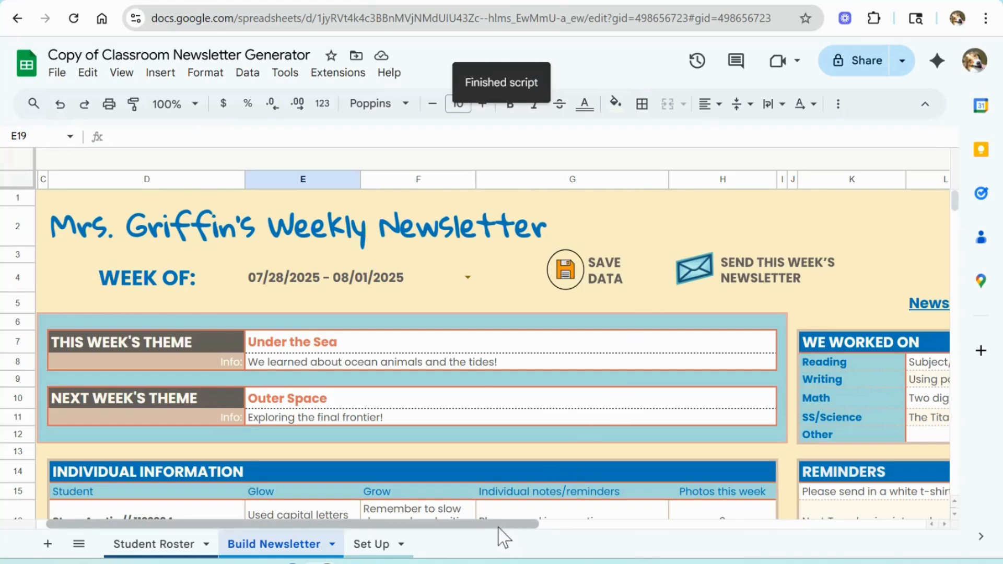
Step: Examine the upcoming calendar events, including the Picture Day and Field Trip rows, alongside the Set Up sheet's calendar
left_click_drag(497, 523, 772, 558)
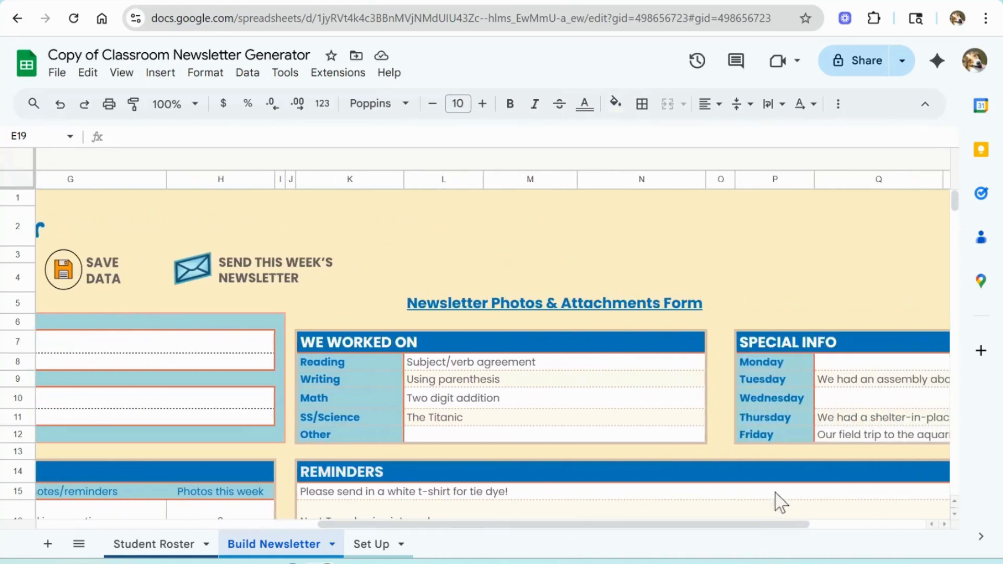
scroll(779, 464, "down", 7)
scroll(779, 463, "down", 2)
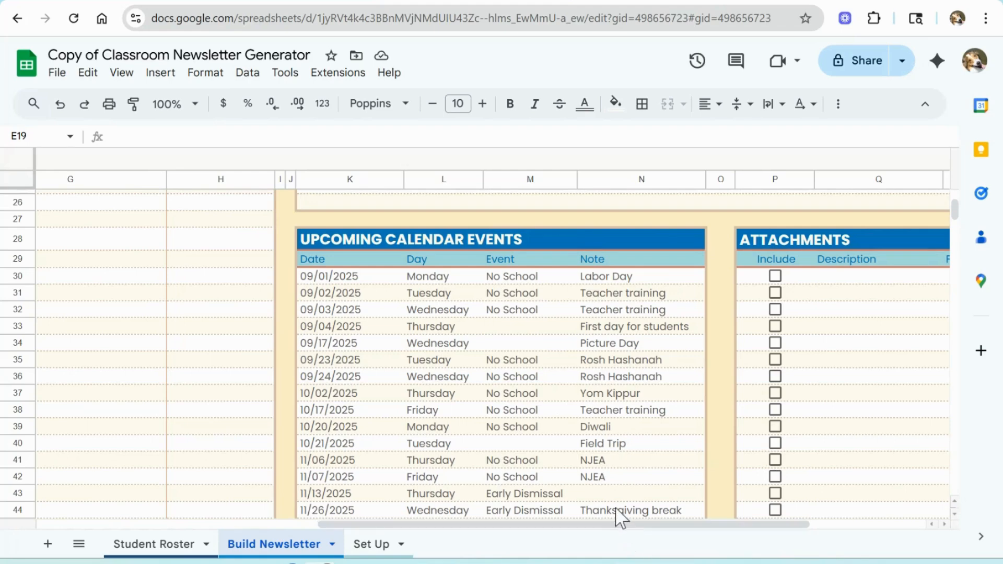
left_click(379, 543)
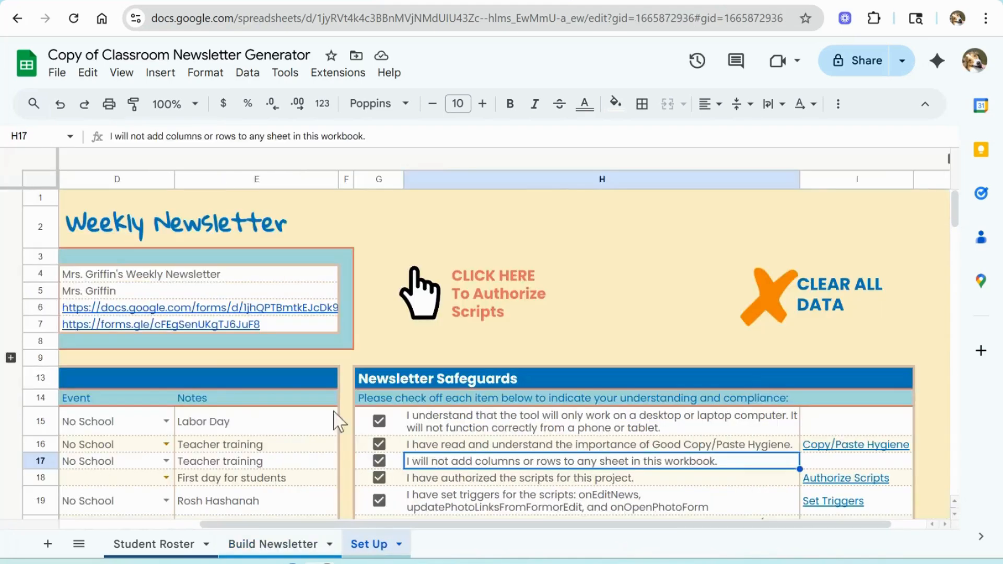
left_click_drag(354, 527, 146, 537)
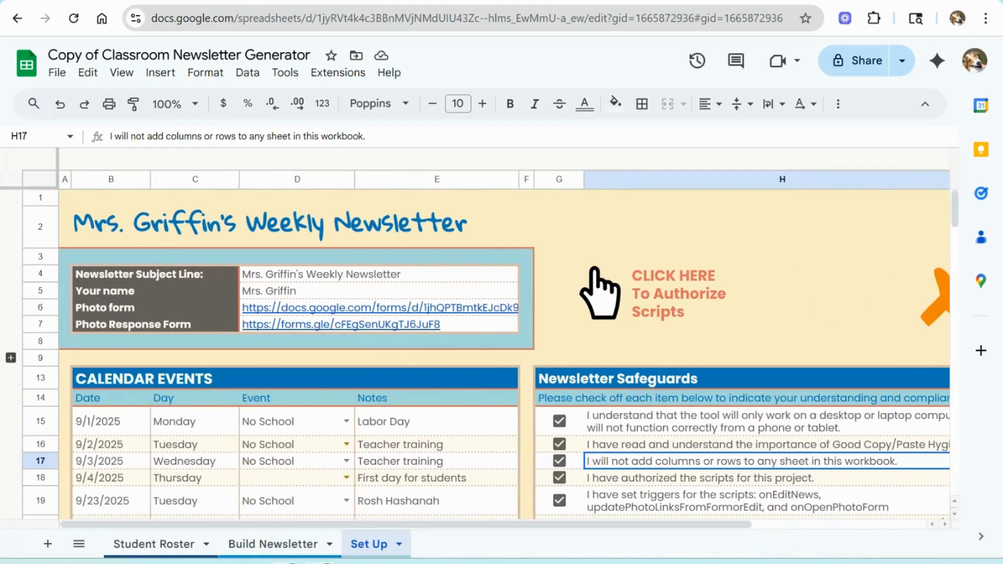
left_click(271, 546)
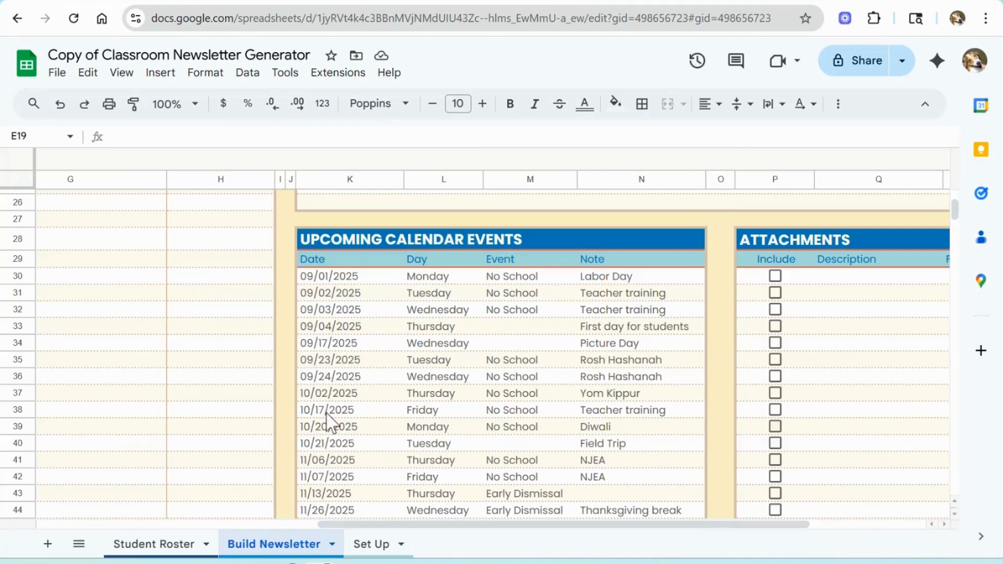
left_click_drag(329, 346, 626, 349)
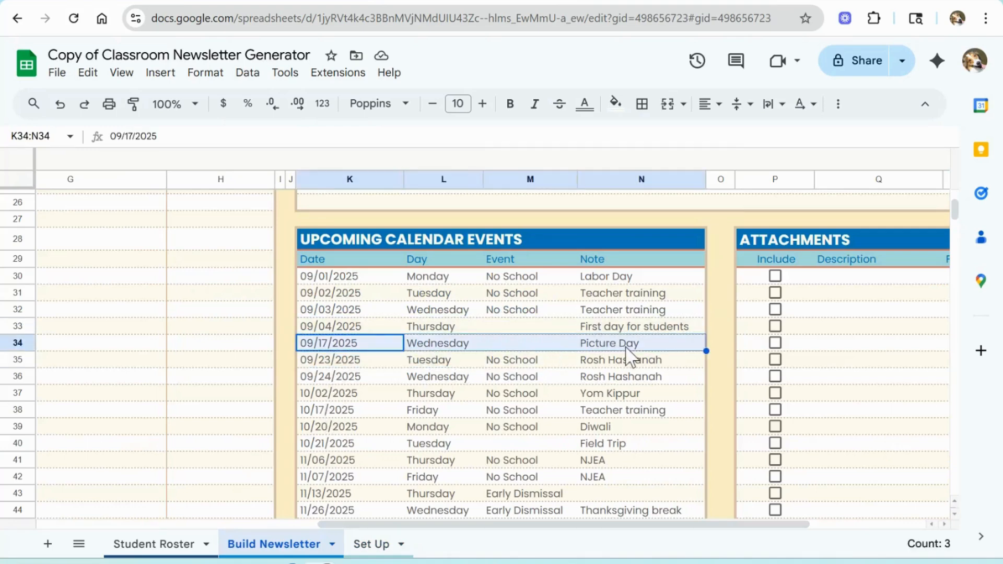
scroll(629, 358, "down", 2)
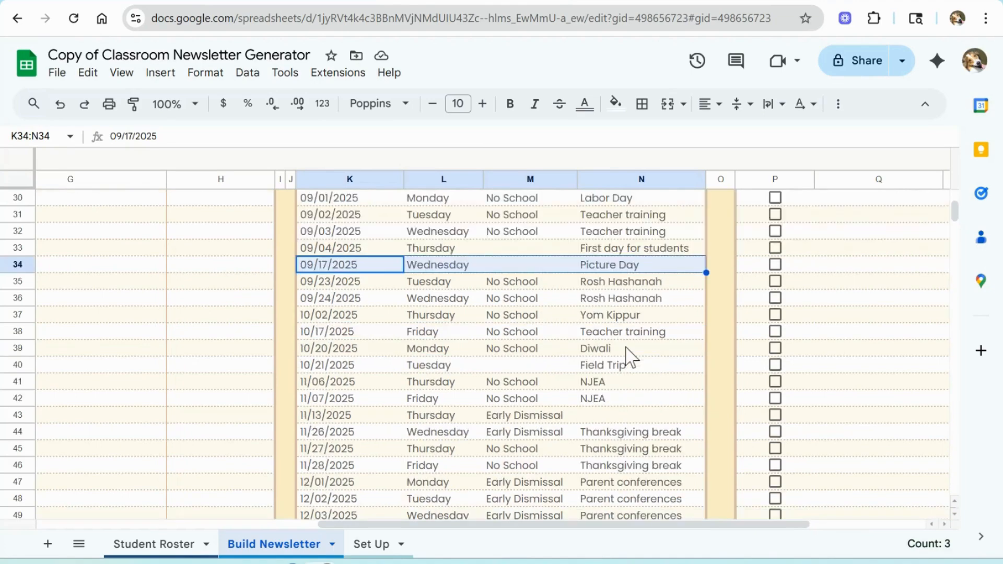
left_click_drag(625, 366, 336, 368)
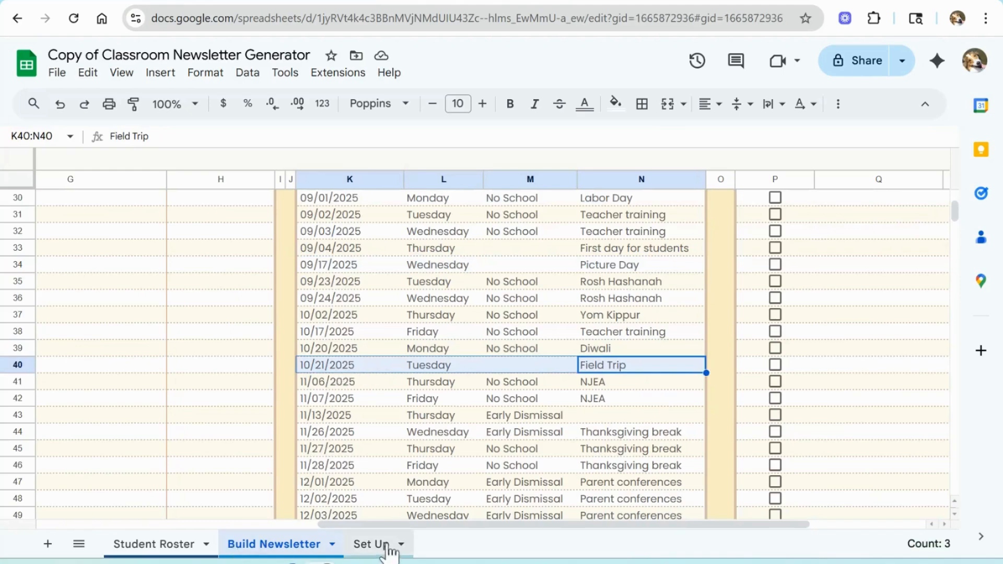
Step: Open the Newsletter Photos & Attachments Form from its link at the top of the Build Newsletter sheet
left_click(385, 543)
left_click_drag(495, 525, 732, 550)
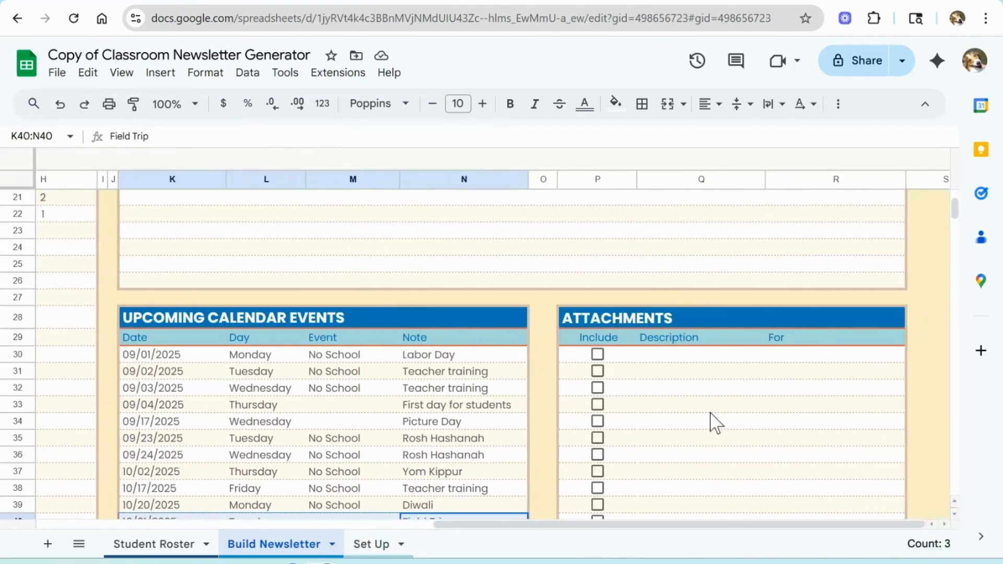
scroll(716, 422, "up", 7)
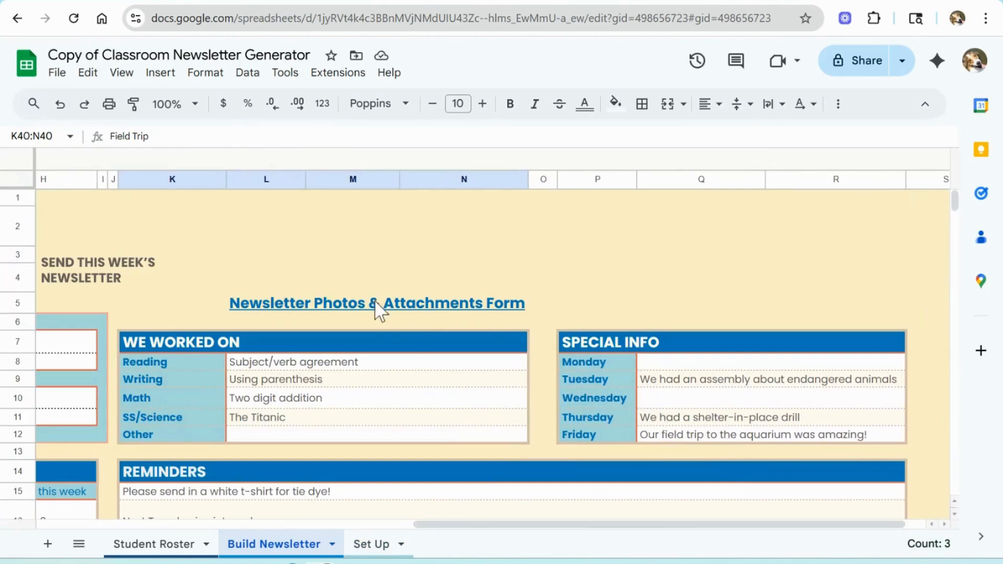
left_click(376, 311)
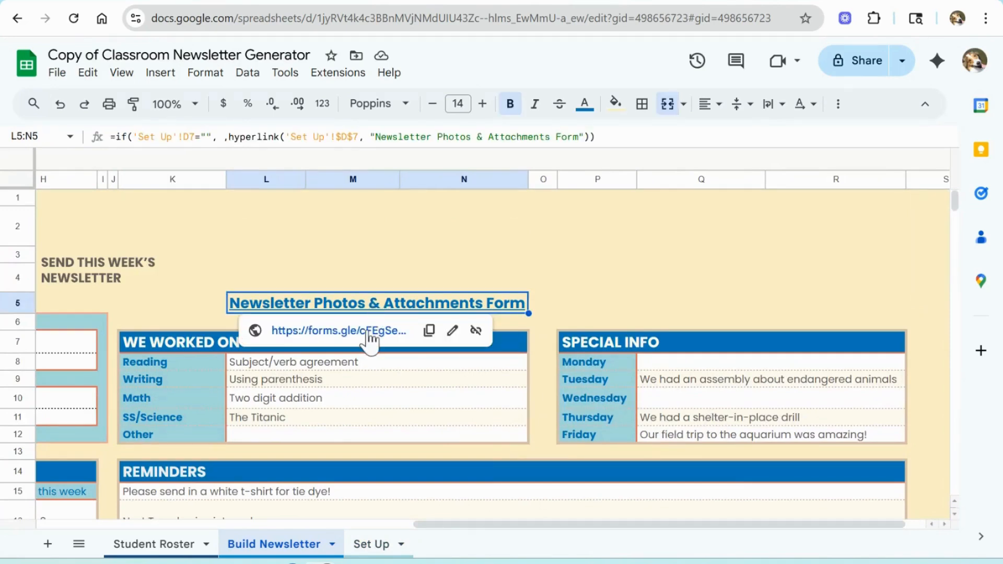
left_click(368, 332)
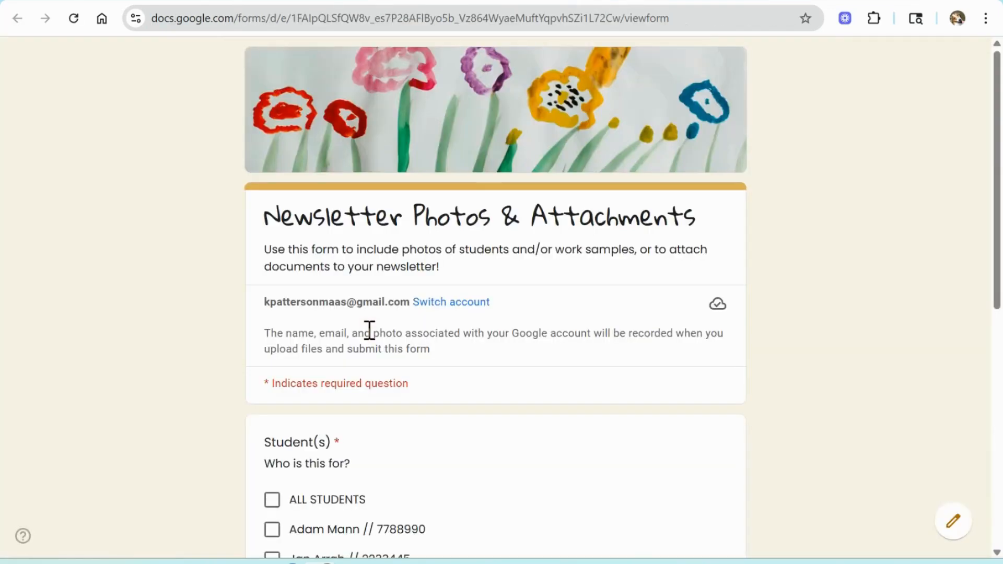
Step: Start a form response for ALL STUDENTS marked as an Attachment and continue to the next page
scroll(369, 330, "down", 4)
left_click(275, 266)
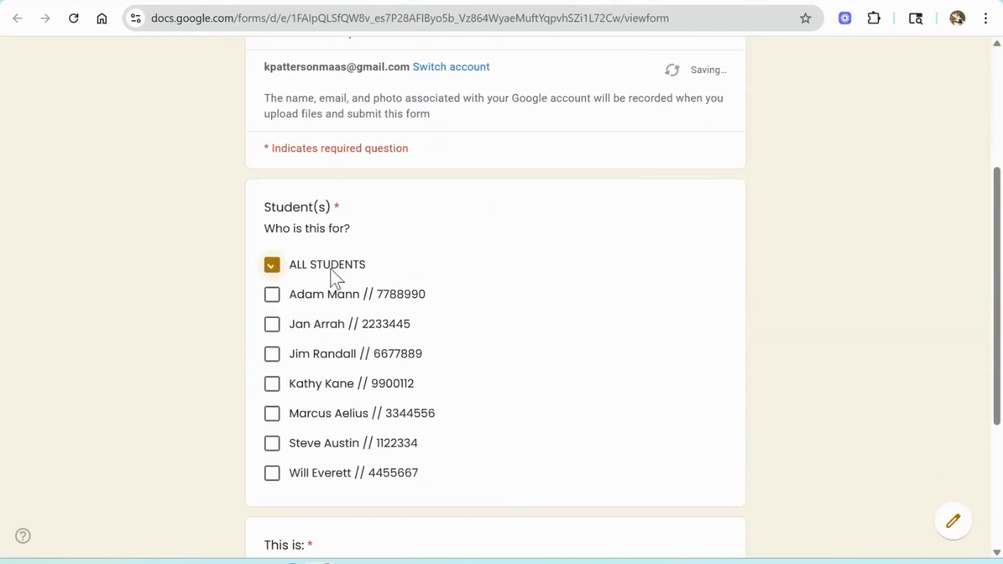
scroll(334, 277, "down", 4)
left_click(272, 375)
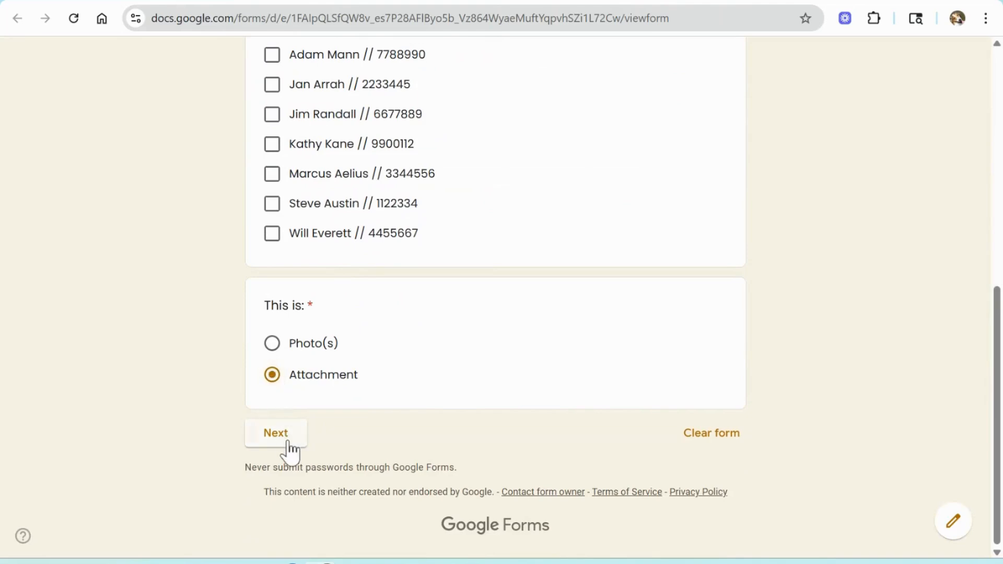
left_click(288, 441)
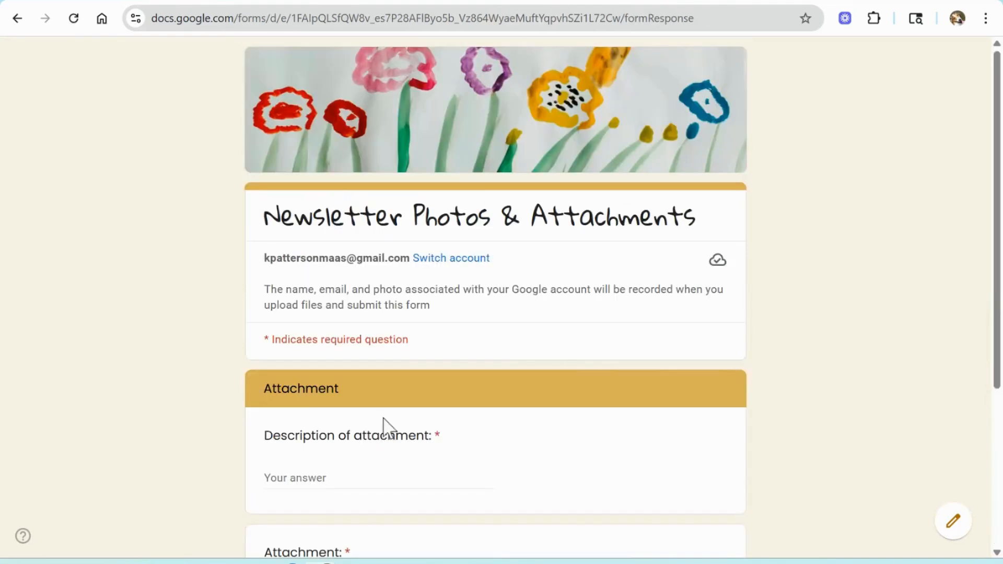
Step: Describe the attachment as 'Field Trip Permission Slip'
scroll(369, 329, "down", 4)
left_click(357, 249)
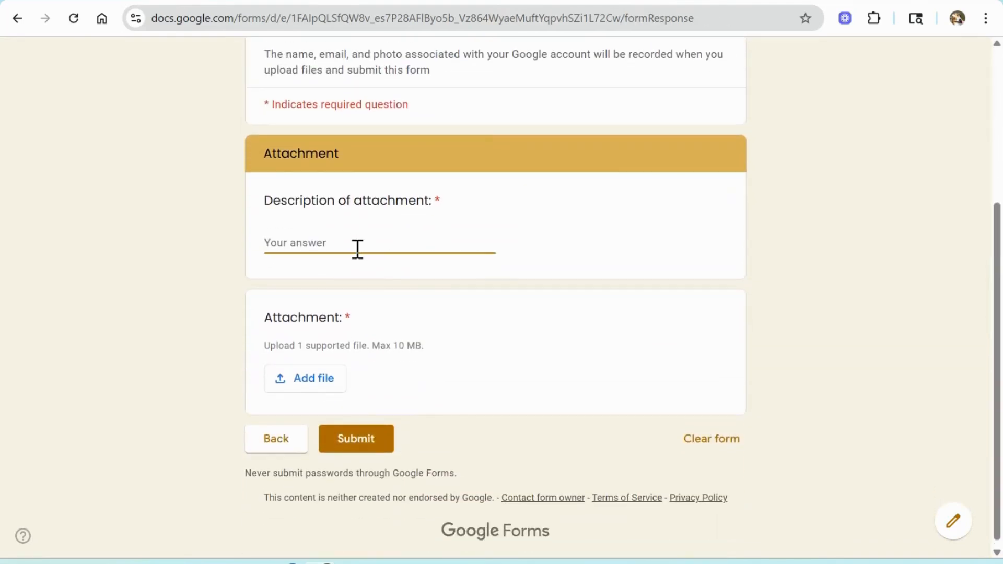
type("Field Trip Permission Slip")
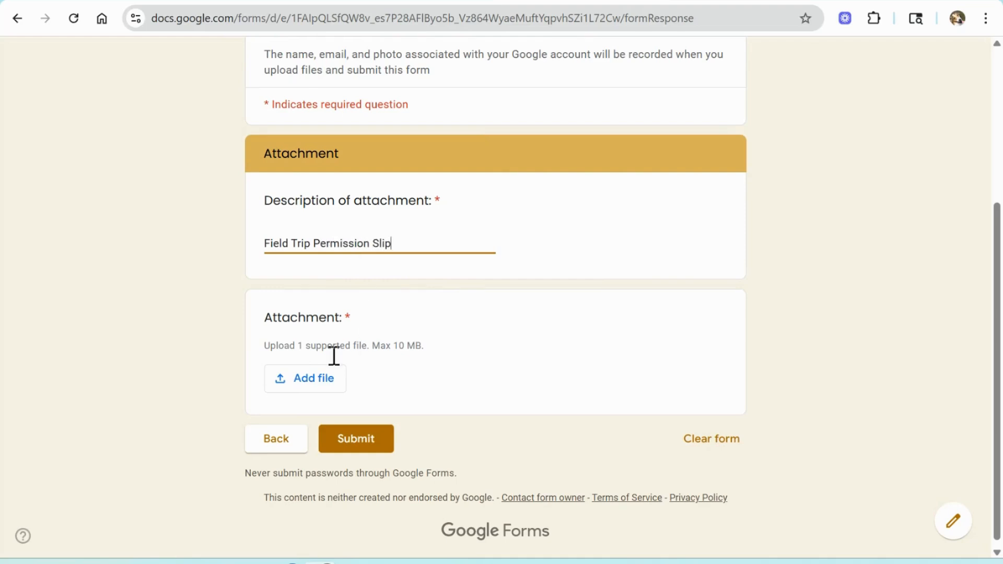
Step: Upload the 'Field Trip Permission Slip' PDF from the Weekly Newsletter folder and submit the response
left_click(312, 389)
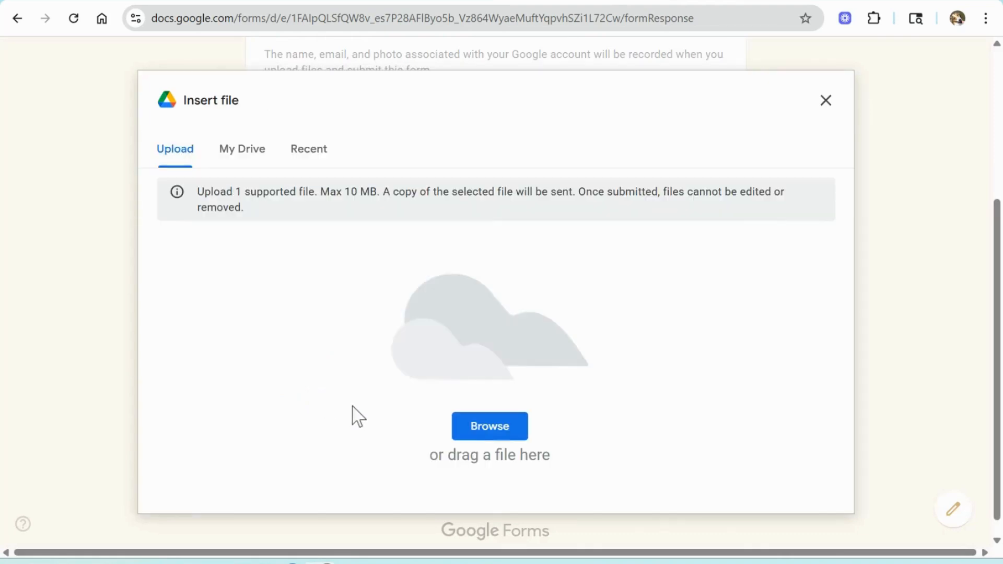
left_click(477, 435)
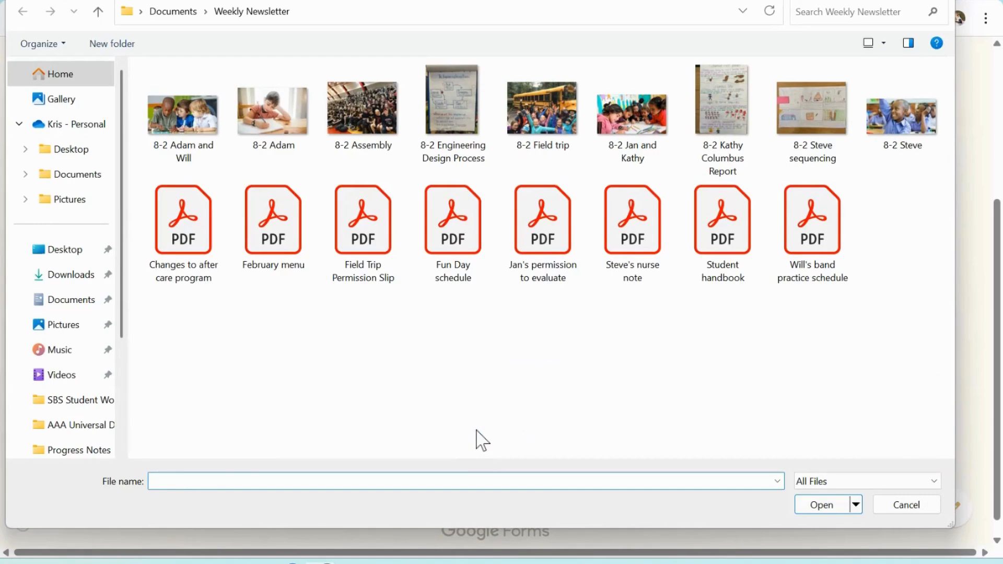
left_click(355, 223)
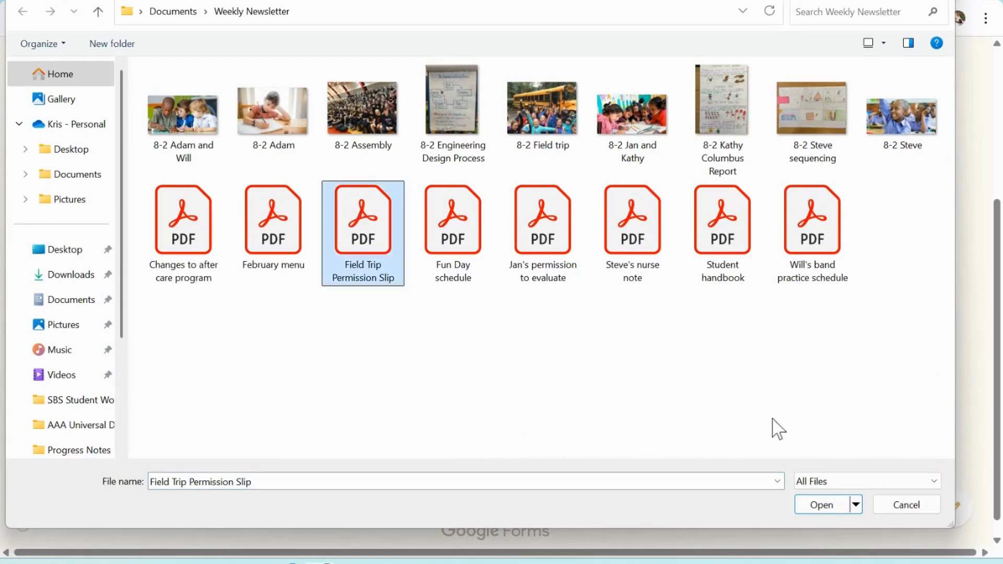
left_click(821, 506)
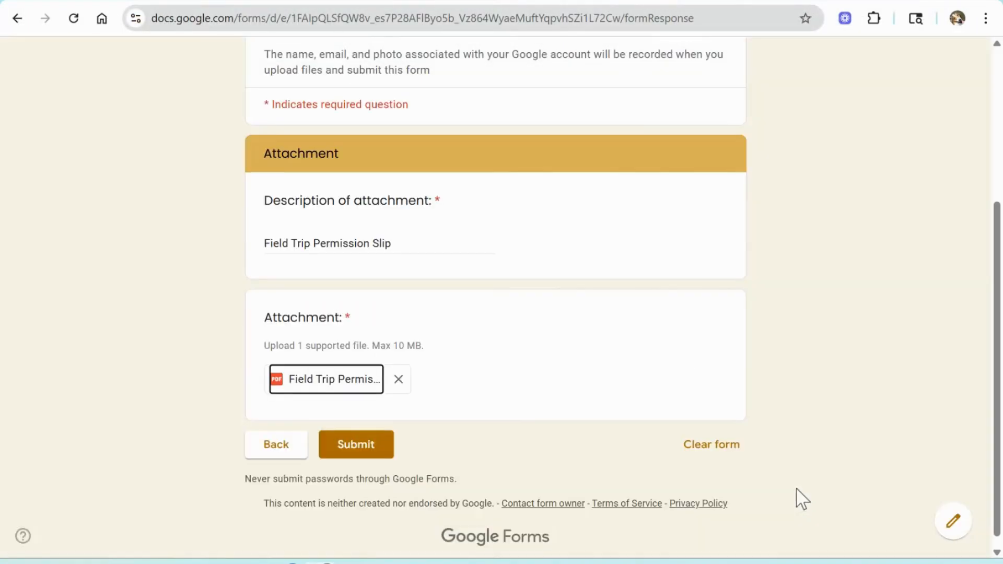
left_click(372, 448)
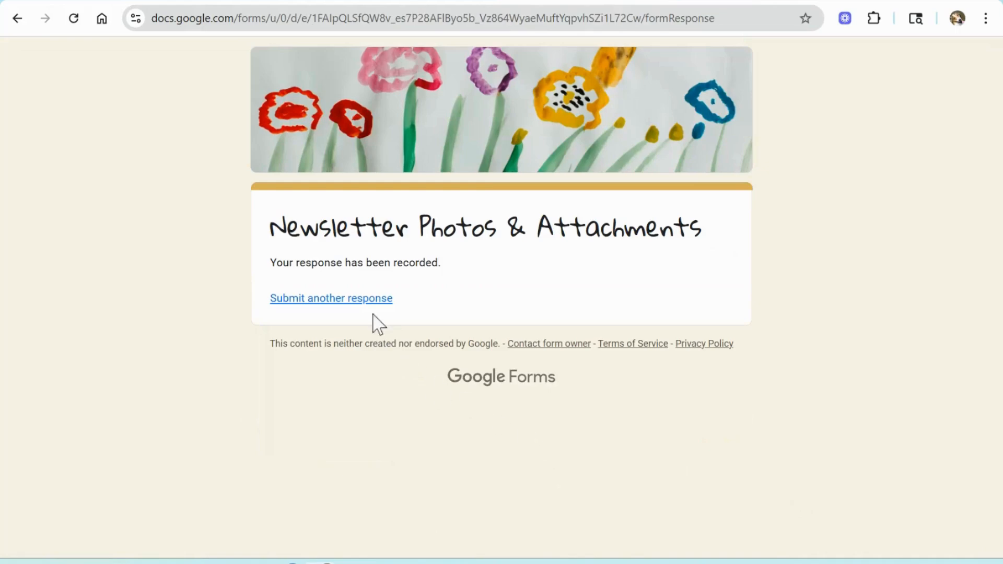
left_click(365, 301)
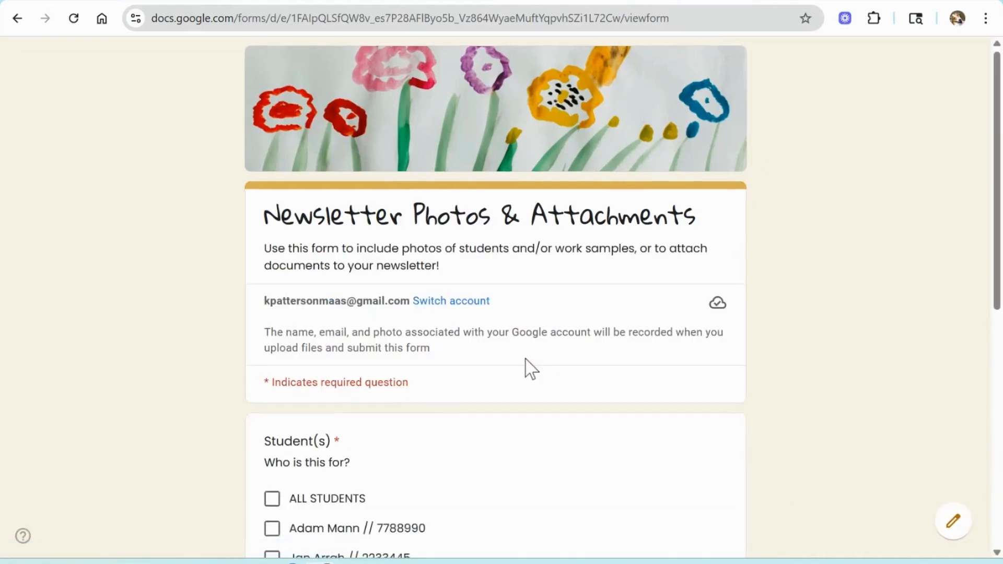
scroll(528, 365, "down", 5)
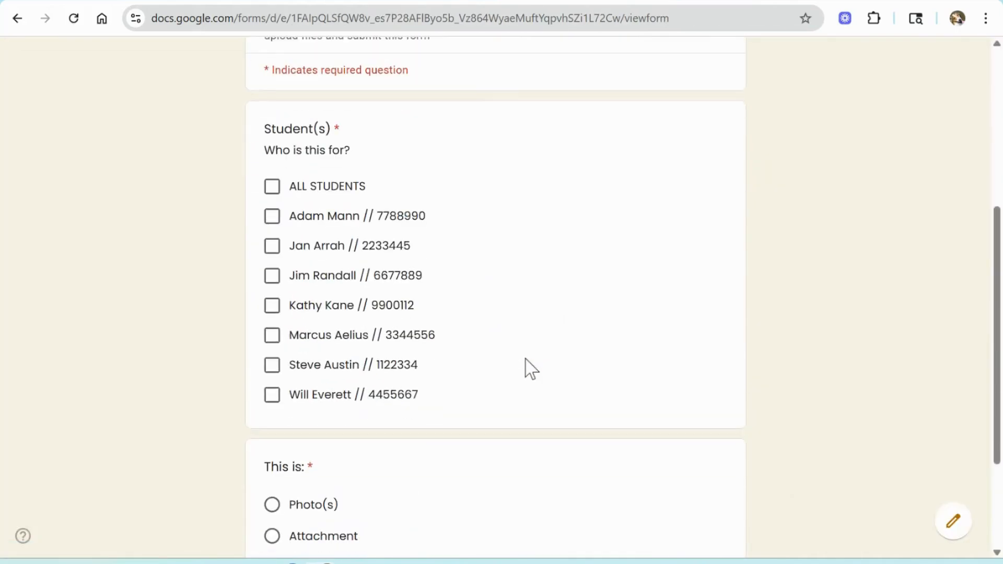
left_click(272, 395)
scroll(340, 371, "down", 3)
left_click(273, 374)
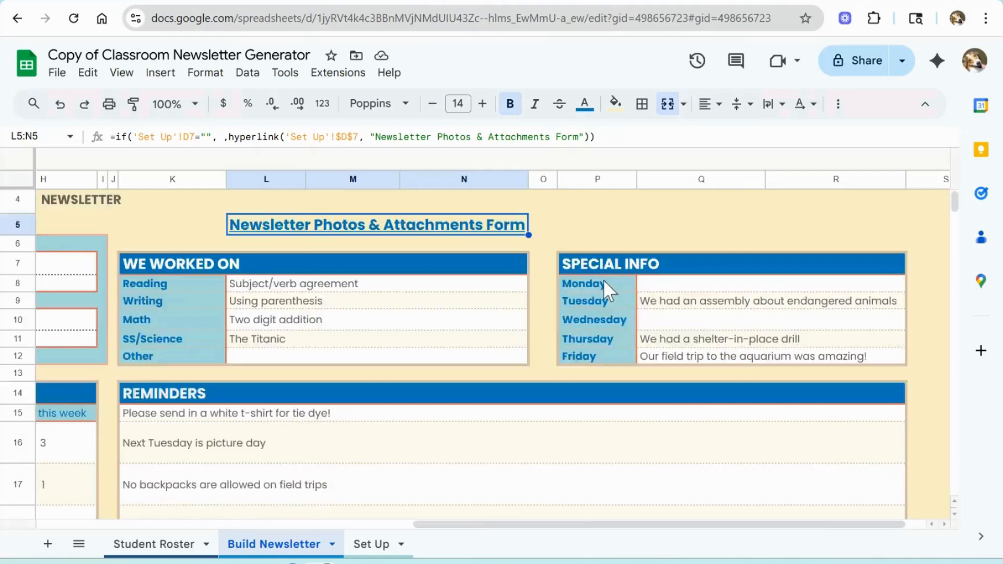
Step: Include both the Field Trip Permission Slip and Will's band schedule attachments in the newsletter
scroll(602, 280, "down", 5)
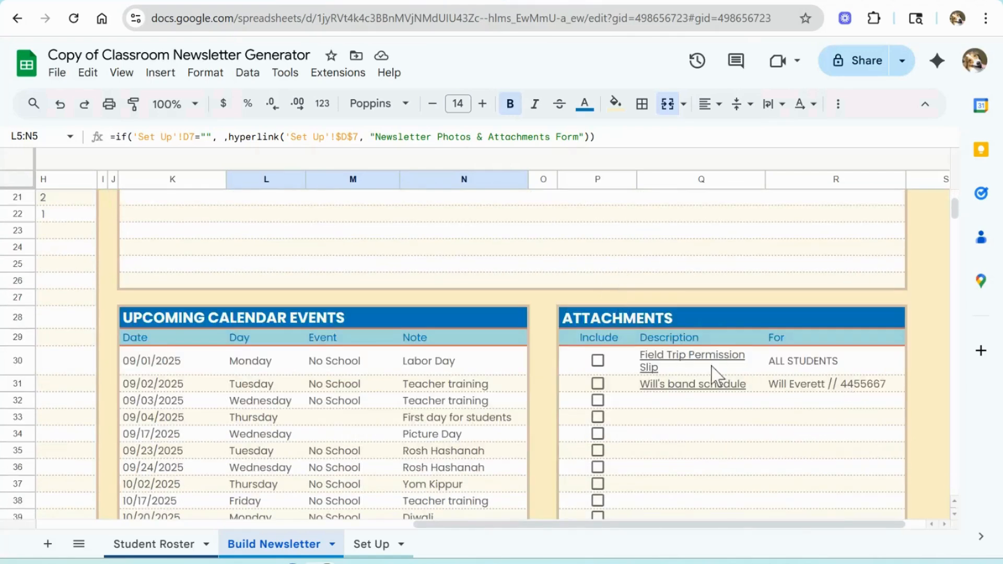
left_click(598, 361)
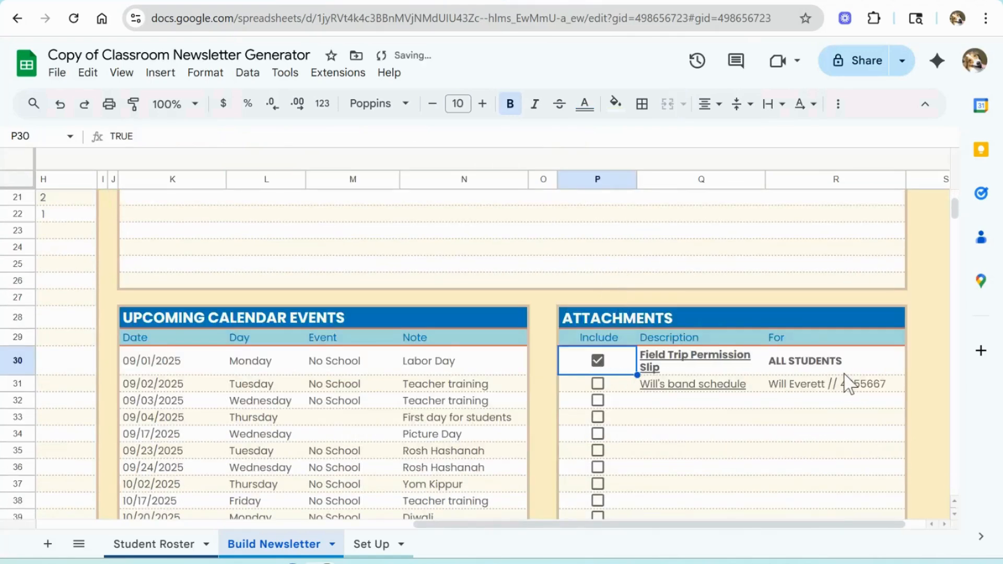
left_click(598, 384)
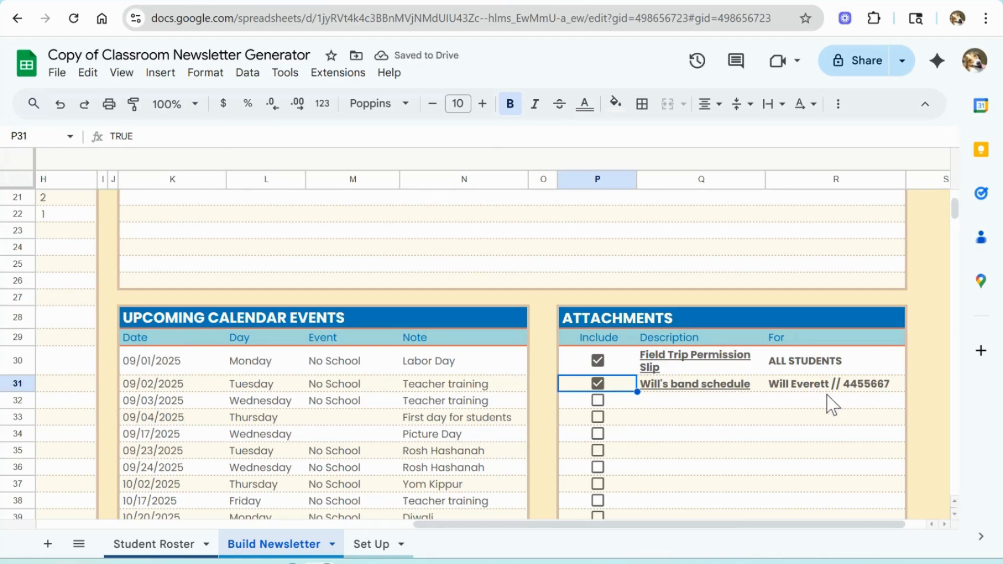
Step: Save the newsletter data
scroll(799, 366, "up", 10)
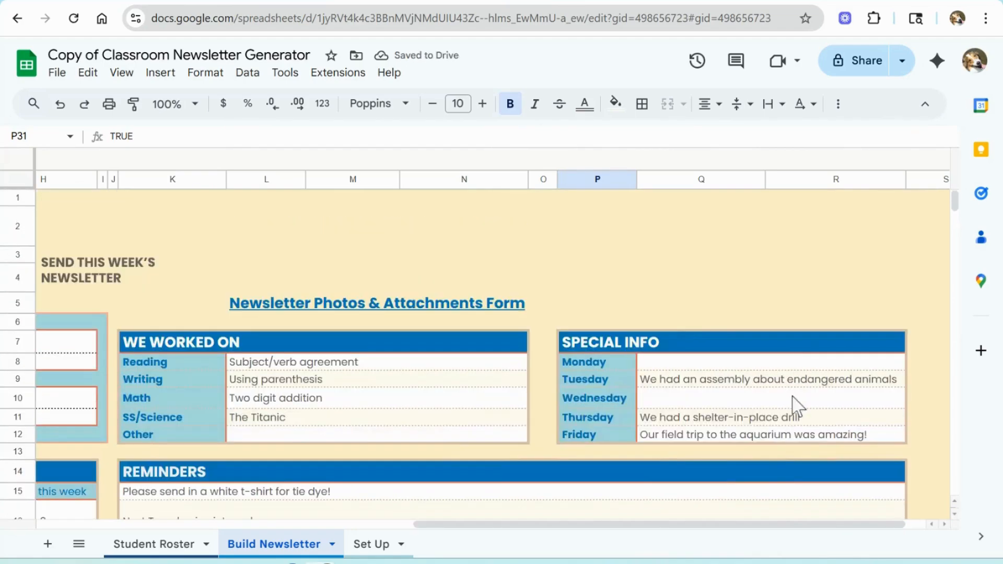
left_click_drag(775, 524, 400, 499)
left_click(610, 261)
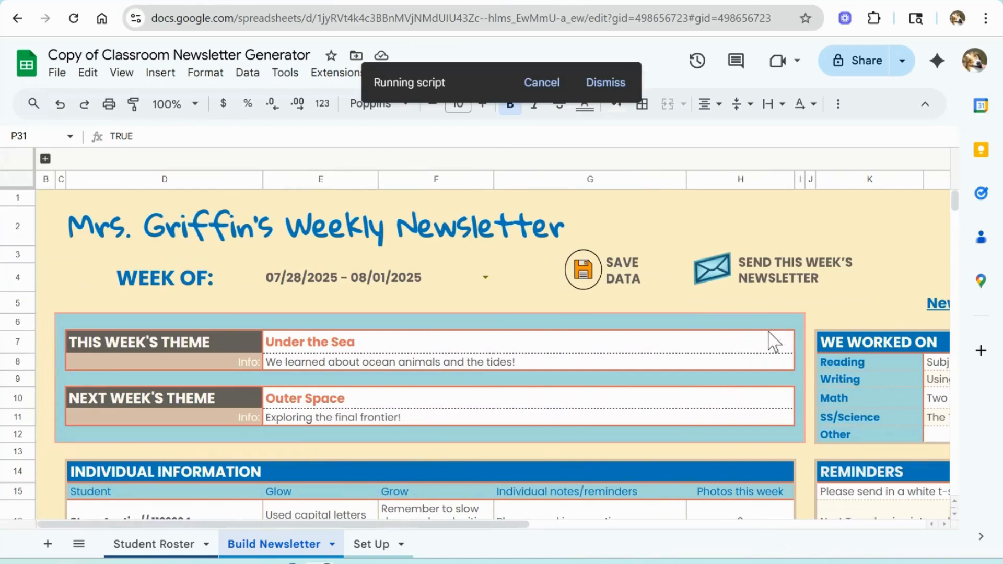
scroll(773, 342, "down", 6)
scroll(772, 339, "up", 6)
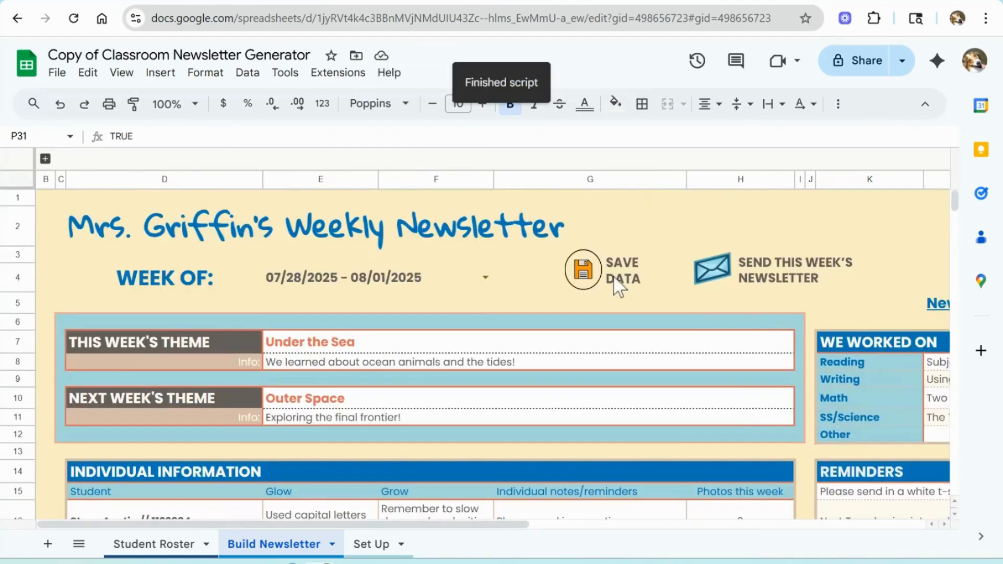
Step: Switch the newsletter week to 09/15/2025 - 09/19/2025
left_click(486, 277)
scroll(439, 402, "down", 8)
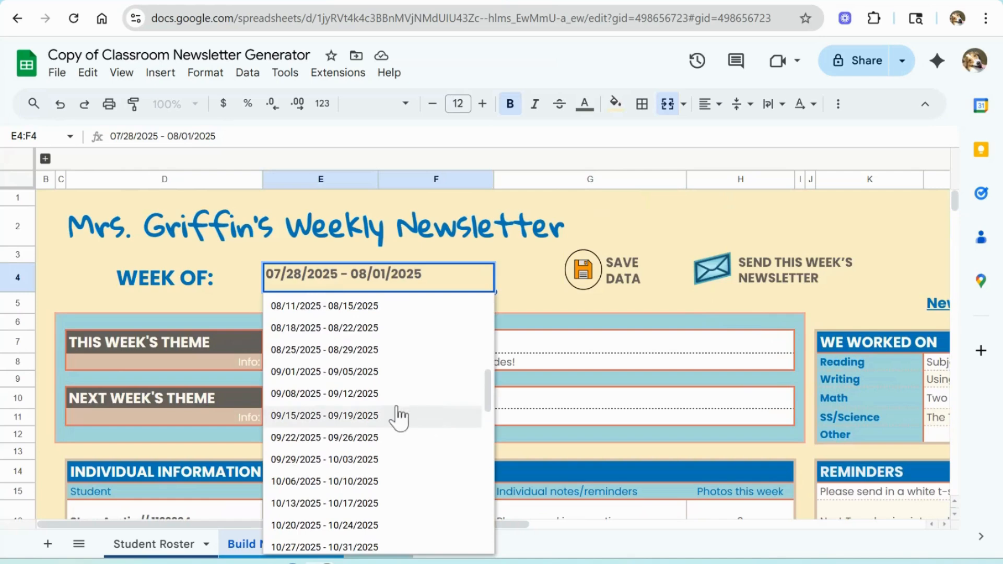
left_click(335, 417)
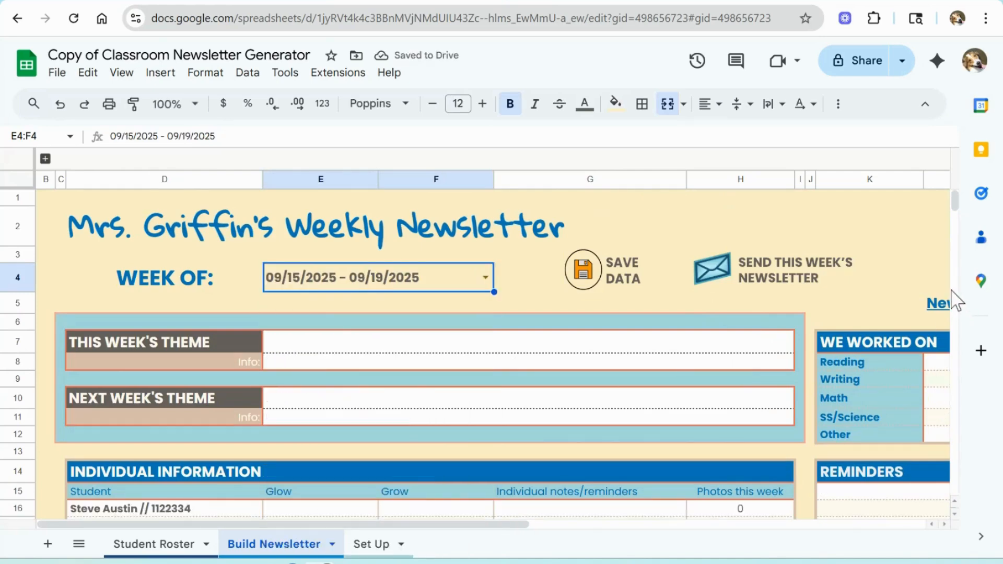
Step: Enter 'Back to the Future' as this week's theme
left_click(572, 349)
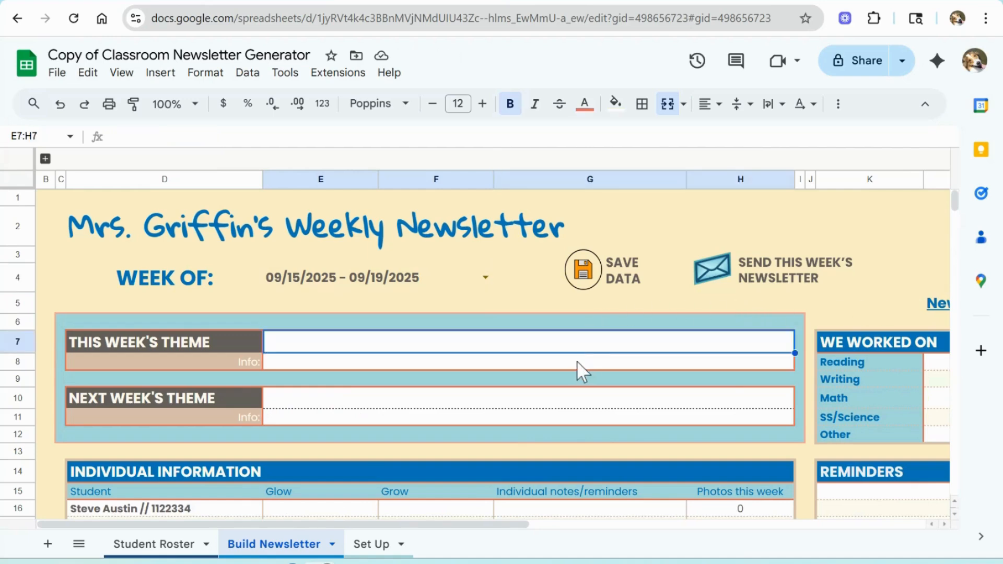
type("Bac")
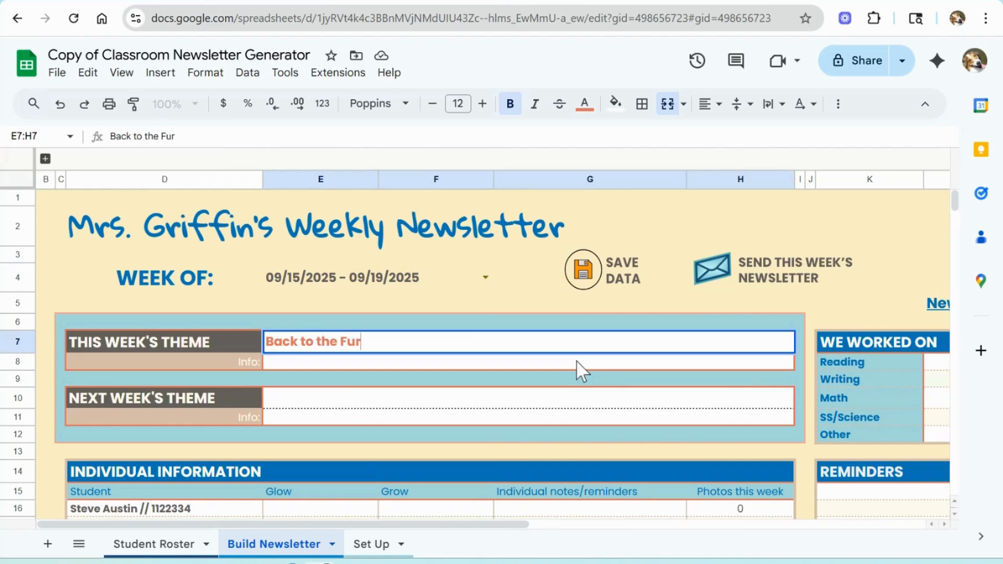
type("k to the Future")
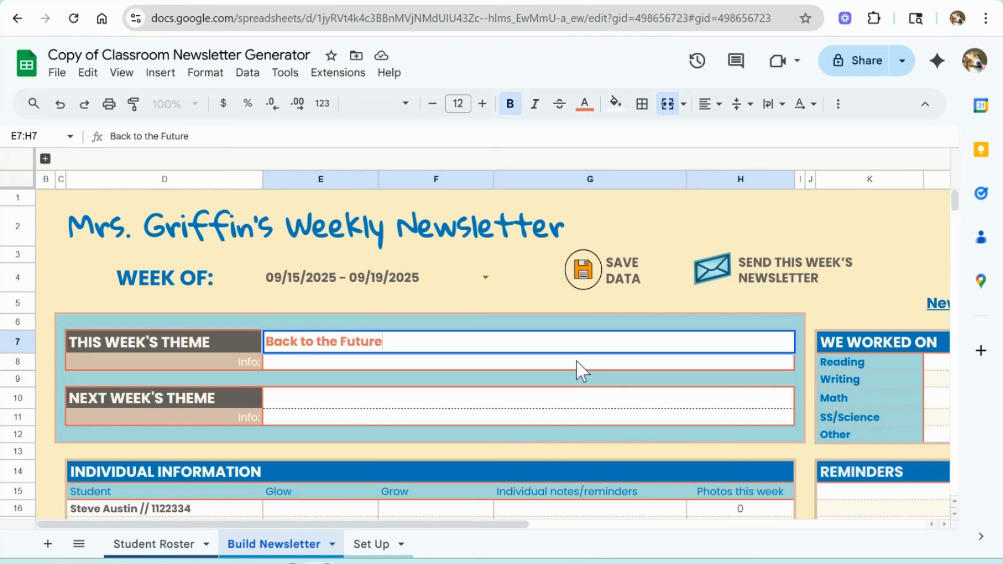
Step: Start this week's theme info with 'Exploring'
left_click(548, 363)
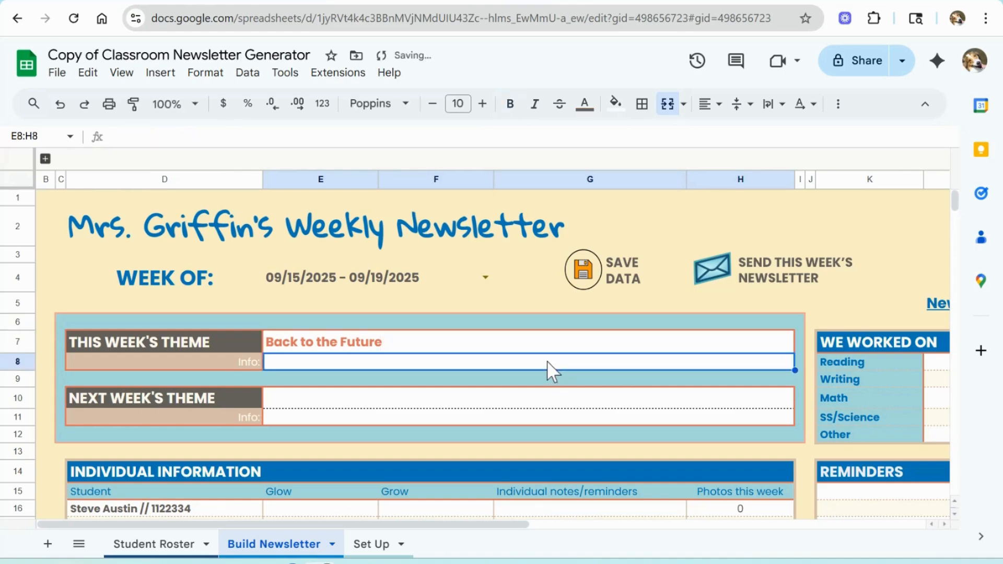
type("Exploring retr")
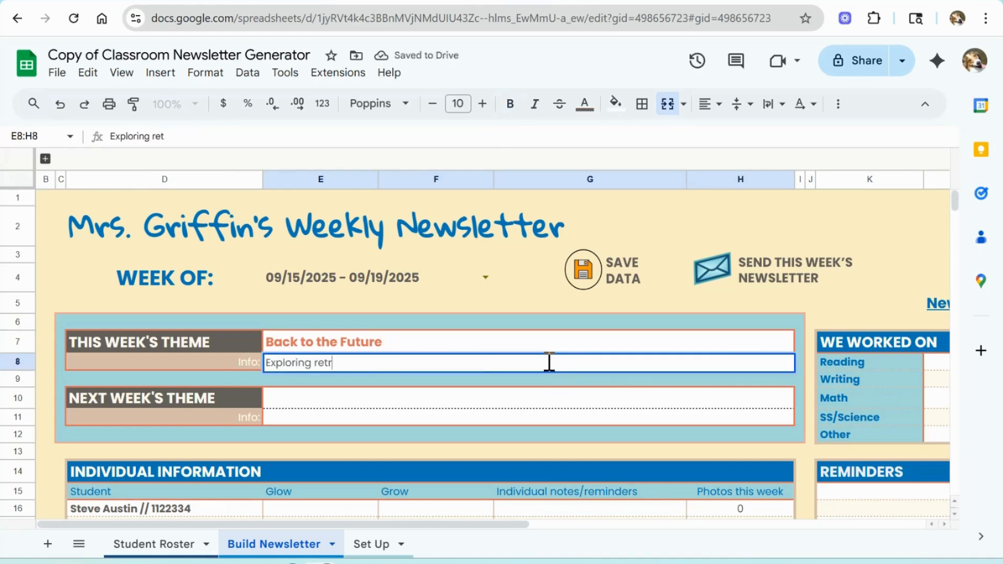
Step: Switch the newsletter week back to 07/28/2025 - 08/01/2025
left_click(486, 277)
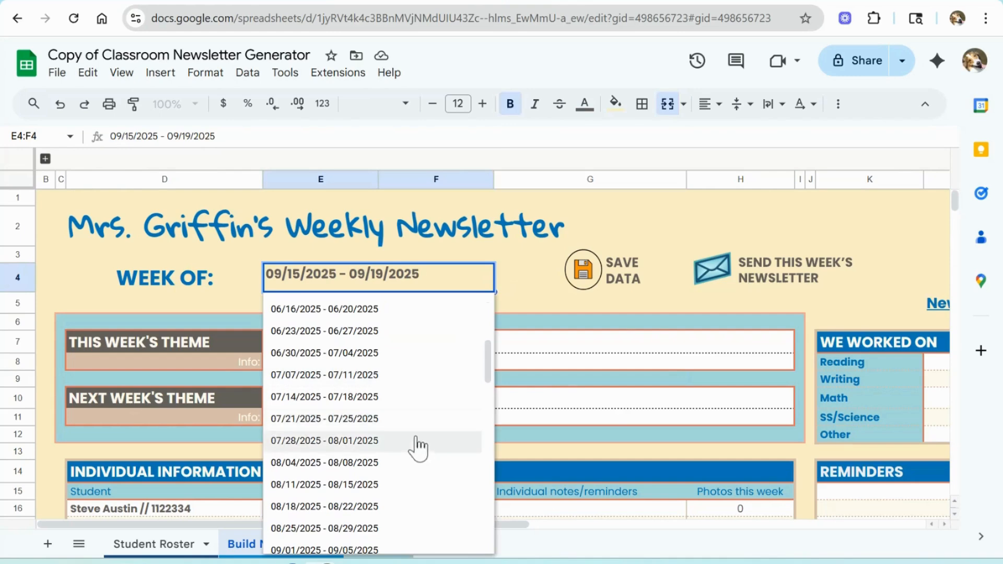
left_click(422, 448)
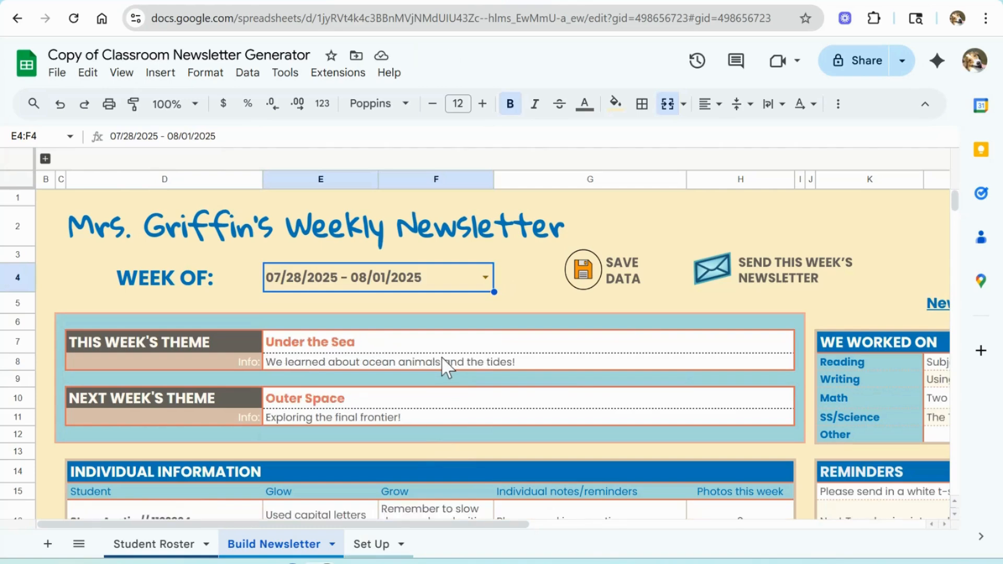
scroll(447, 368, "down", 5)
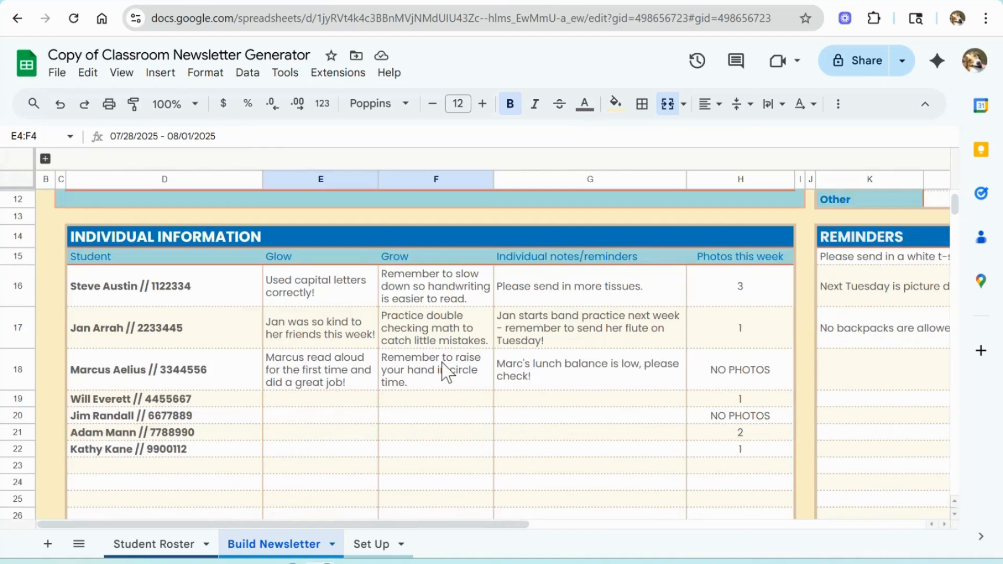
scroll(446, 370, "up", 3)
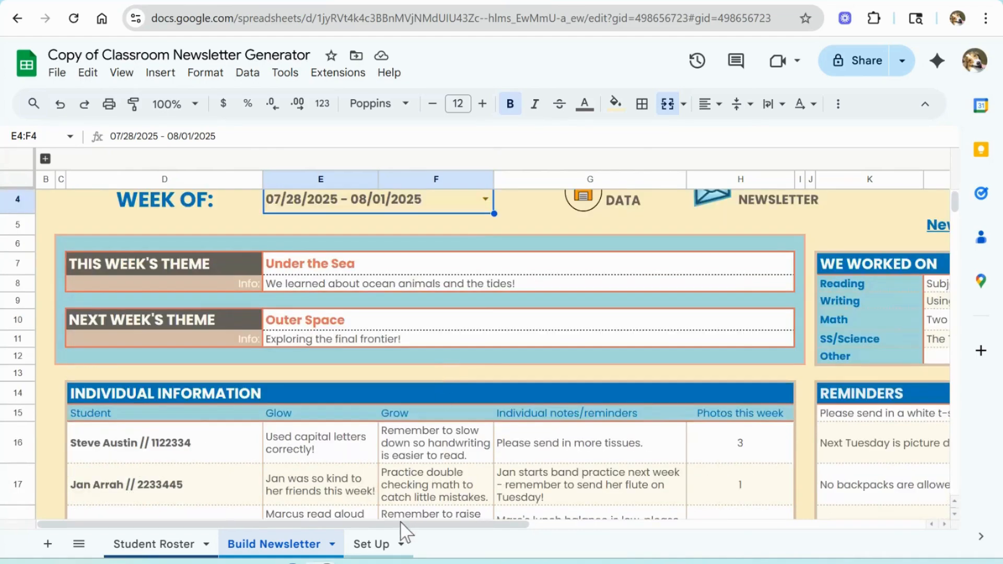
left_click_drag(405, 525, 421, 542)
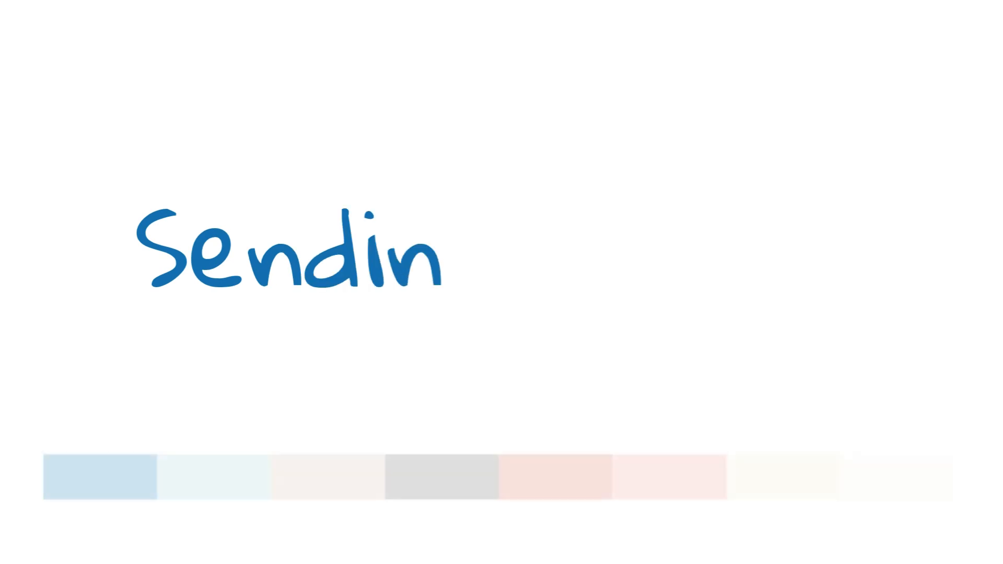
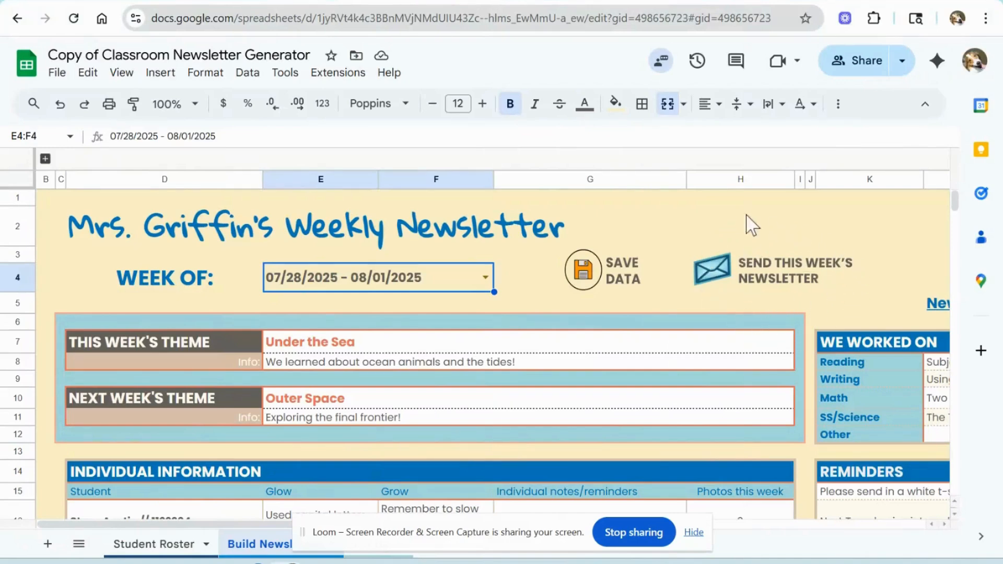
Step: Switch the newsletter week to 09/15/2025 - 09/19/2025 to check its saved themes
left_click(485, 278)
scroll(430, 347, "down", 3)
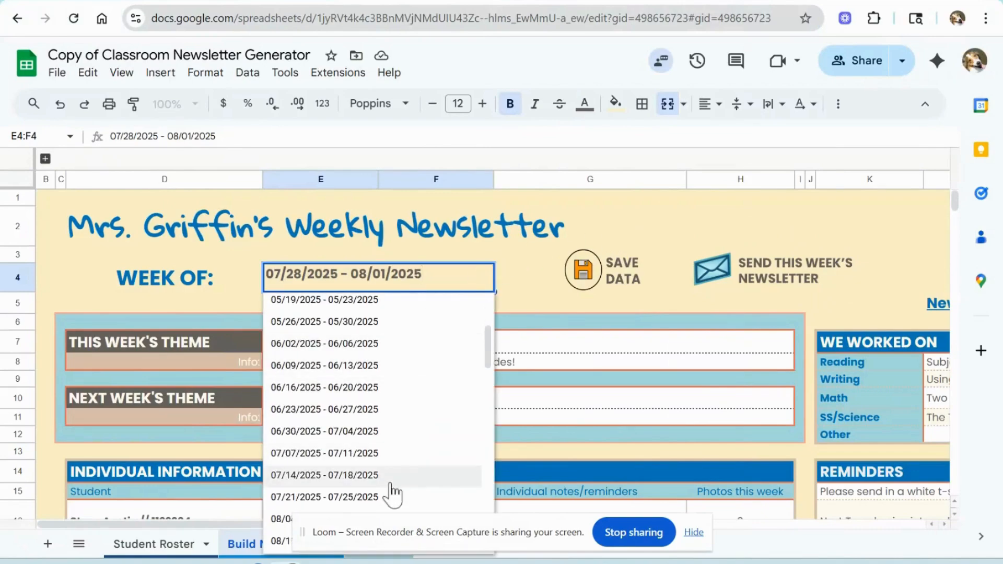
scroll(392, 493, "down", 3)
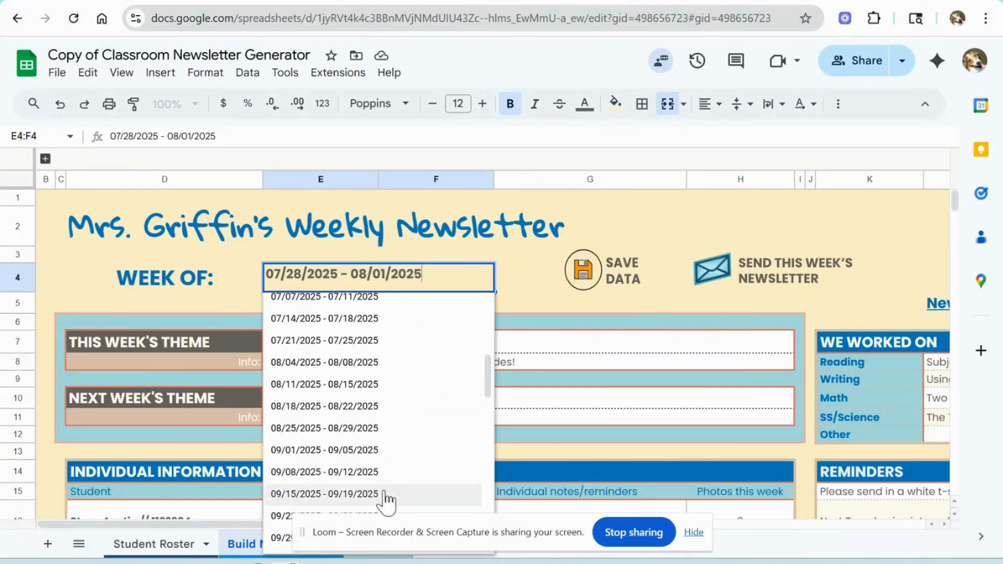
left_click(324, 494)
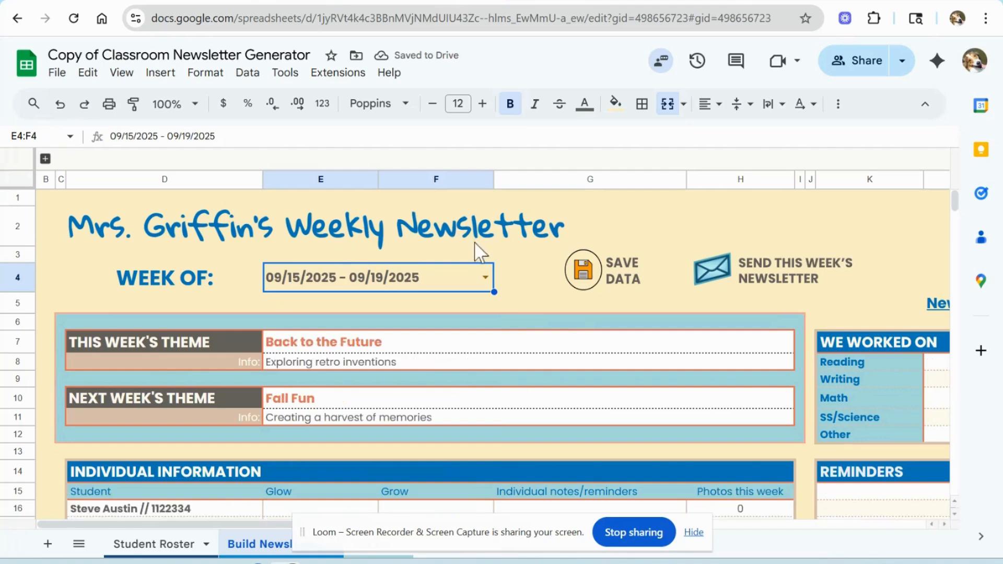
Step: Switch the newsletter week back to 07/28/2025 - 08/01/2025
left_click(486, 277)
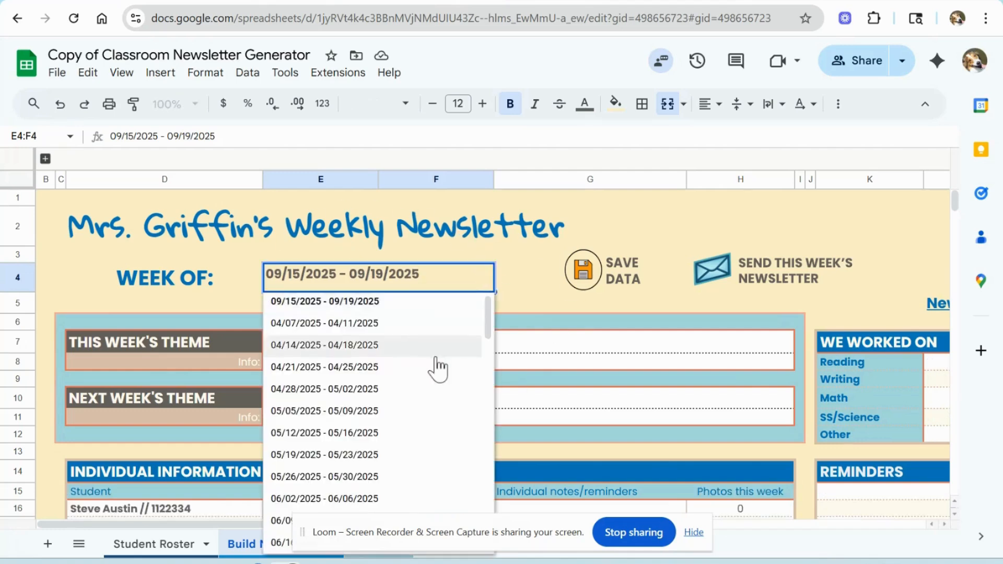
scroll(438, 366, "down", 5)
left_click(376, 365)
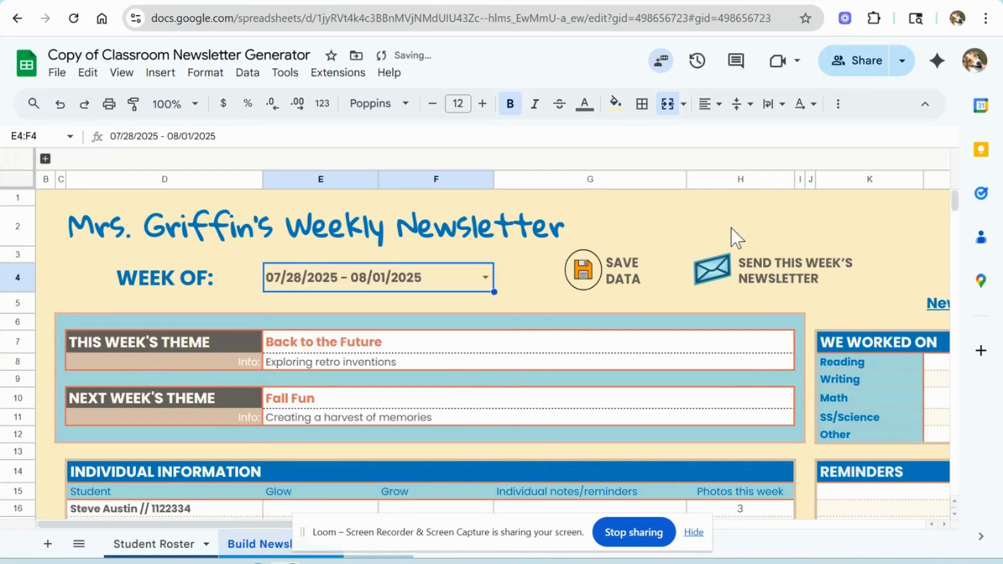
Step: Review the individual information, reminders, calendar events and attachments sections of the newsletter sheet
scroll(624, 272, "down", 2)
scroll(624, 271, "down", 3)
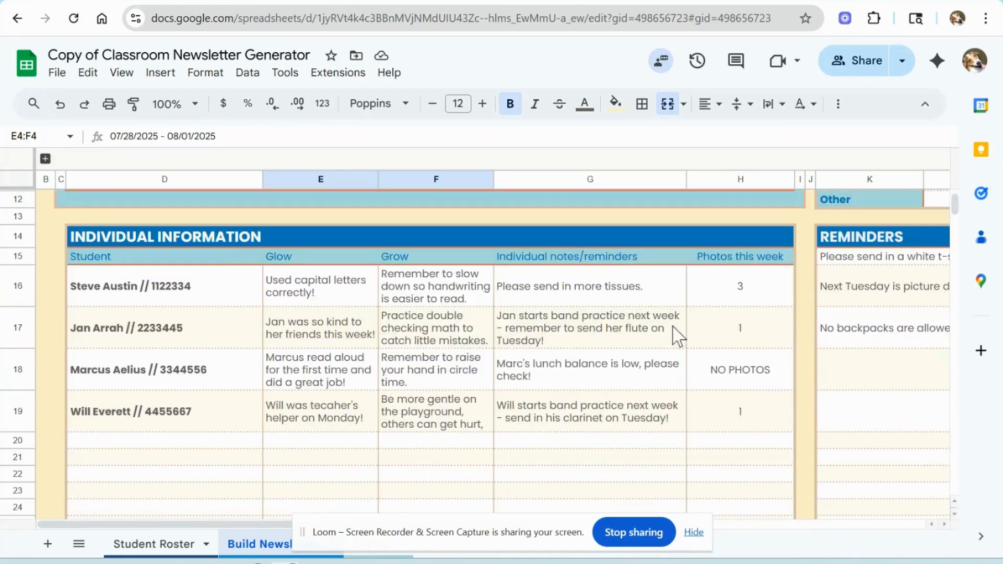
scroll(677, 335, "up", 4)
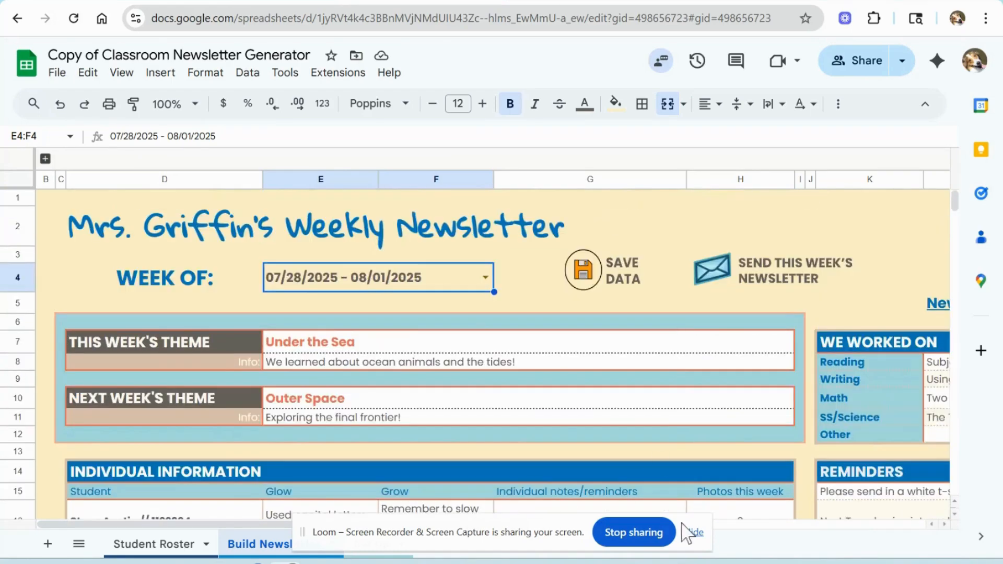
left_click(693, 532)
left_click_drag(499, 524, 810, 550)
scroll(806, 446, "down", 6)
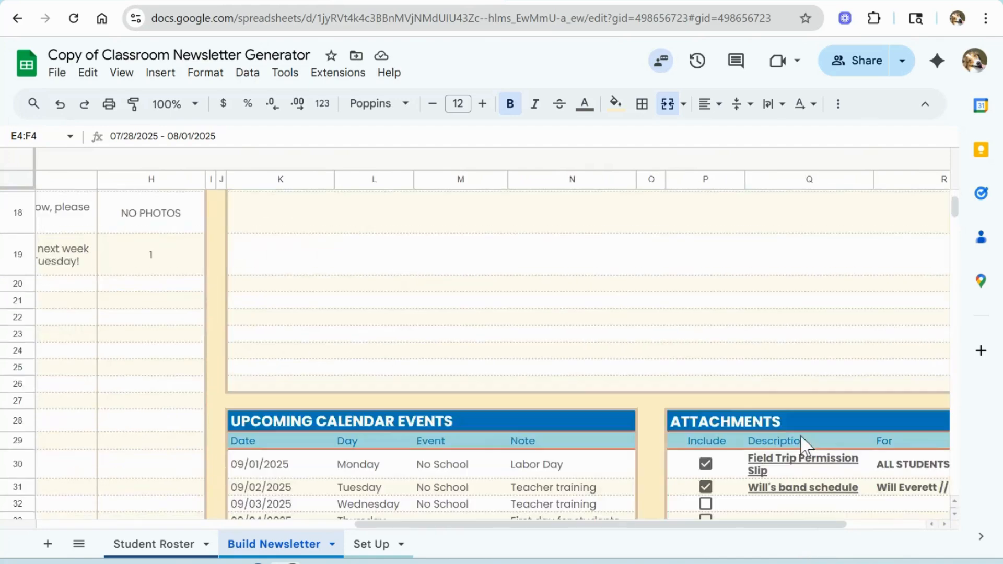
scroll(806, 445, "up", 1)
scroll(806, 445, "down", 1)
scroll(806, 445, "up", 6)
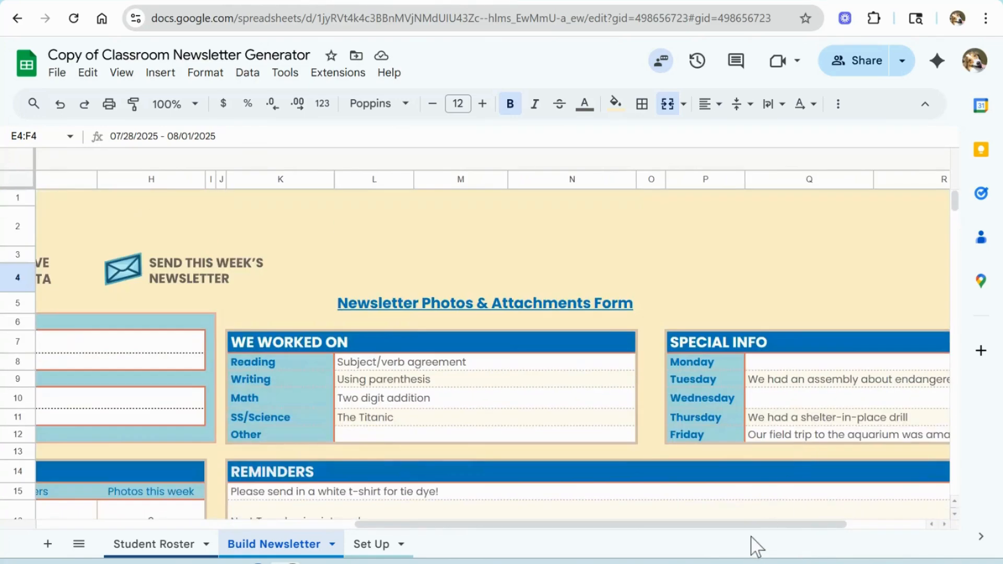
left_click_drag(752, 525, 412, 529)
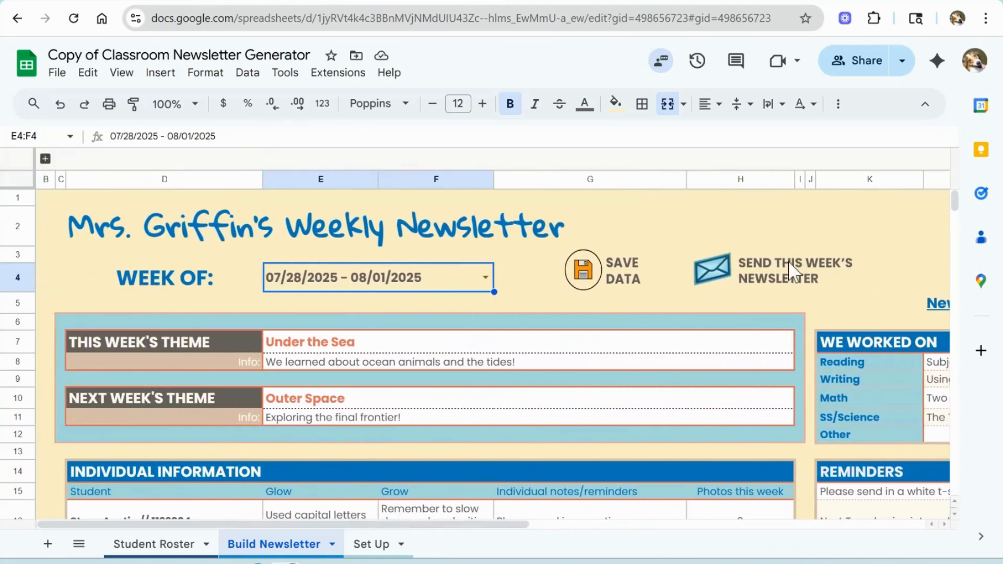
Step: Send this week's newsletter by running the send script
left_click(791, 271)
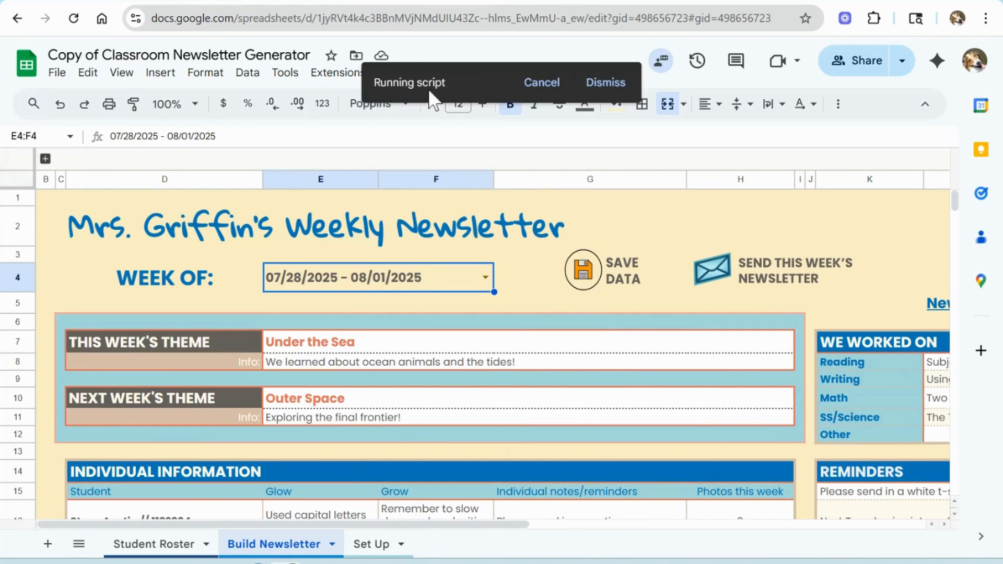
left_click(241, 1)
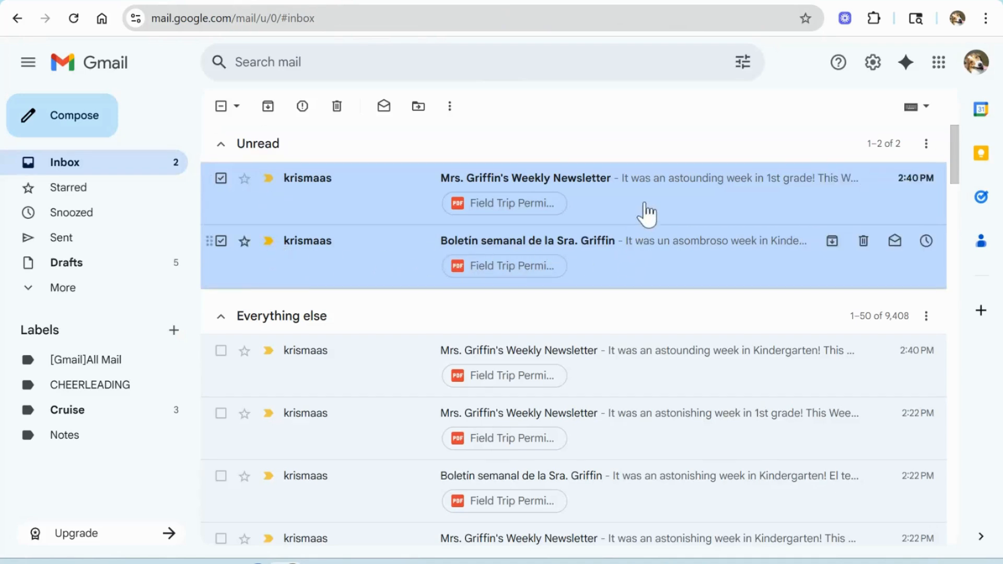
Step: Open the received 1st grade newsletter email in Gmail and read through its content
left_click(669, 187)
scroll(716, 287, "down", 5)
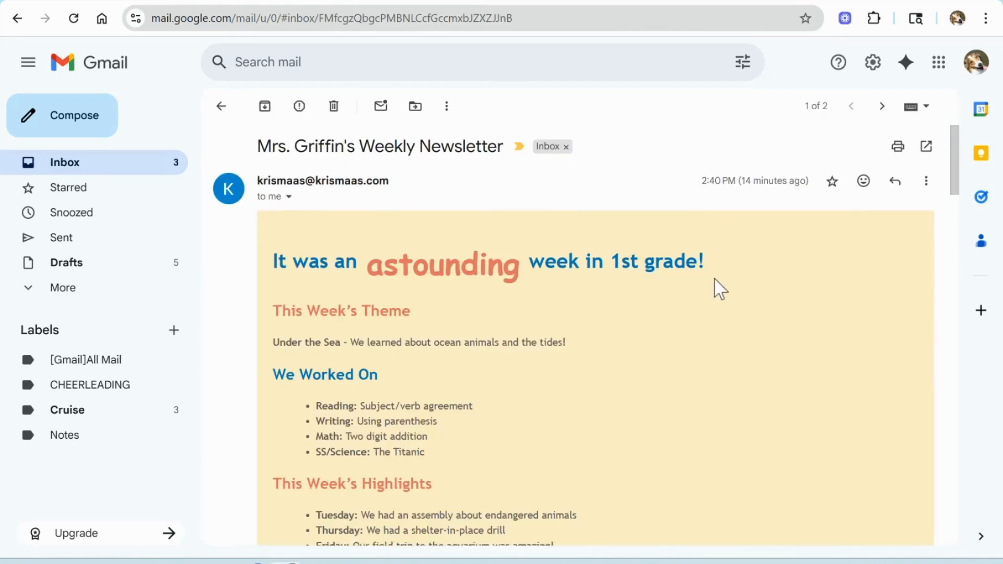
scroll(720, 288, "down", 14)
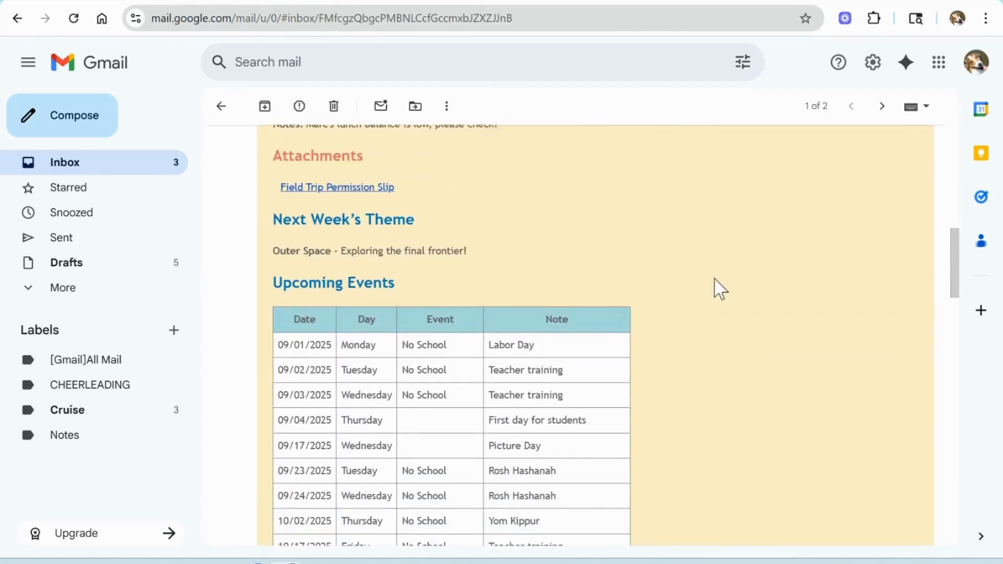
scroll(716, 287, "up", 15)
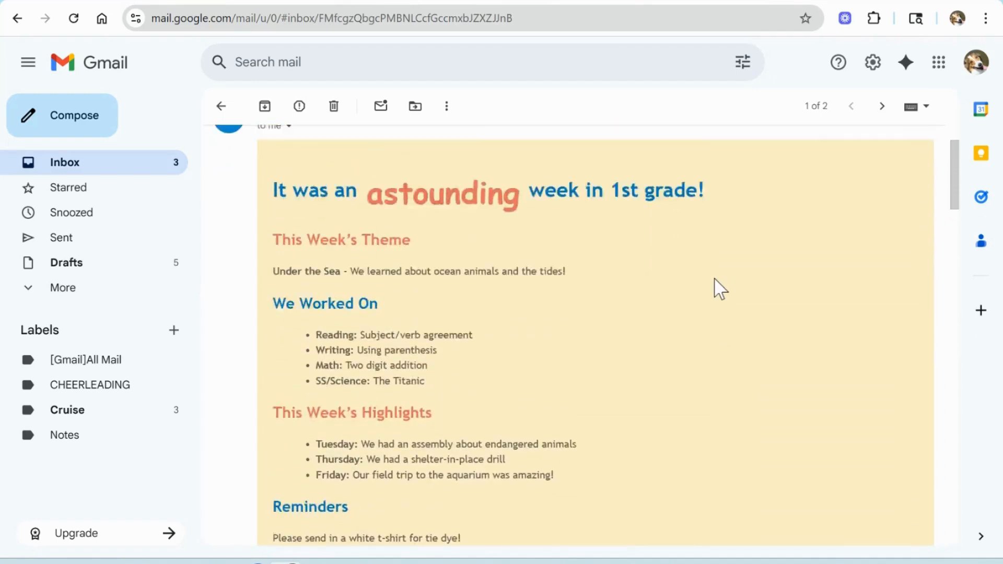
left_click(109, 166)
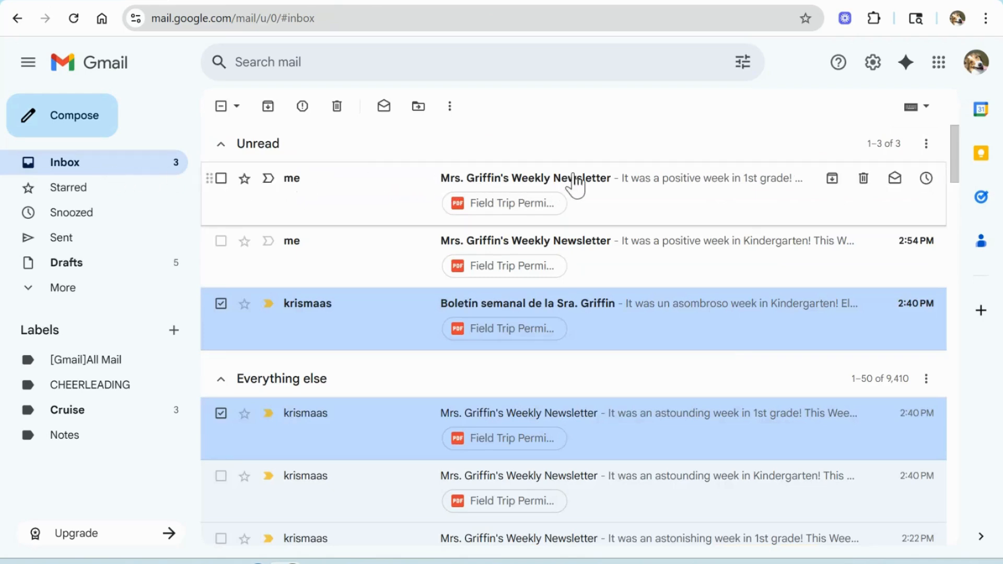
Step: Open the Spanish Kindergarten newsletter email and read through its sections, photos and events
left_click(610, 315)
scroll(610, 316, "down", 8)
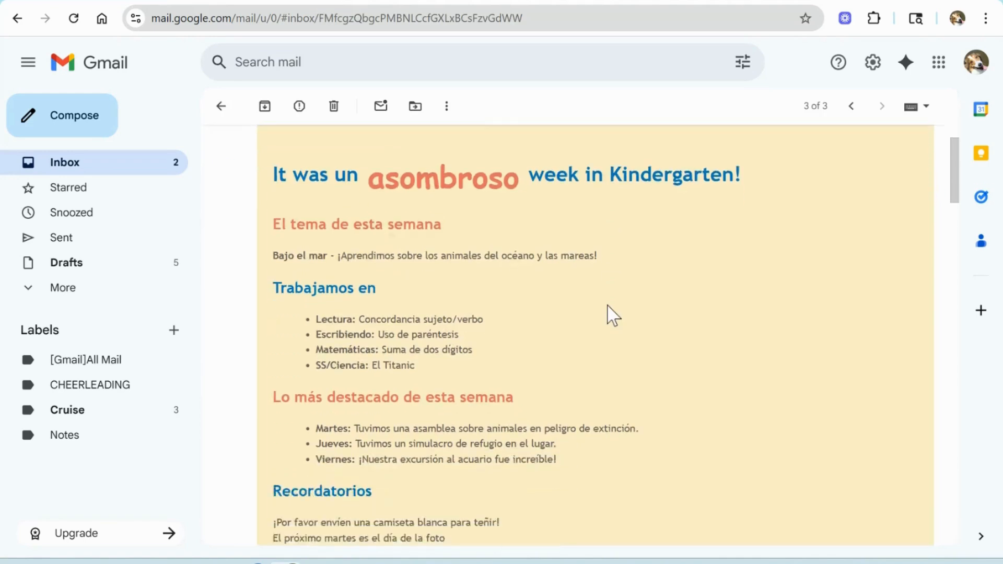
scroll(610, 315, "down", 2)
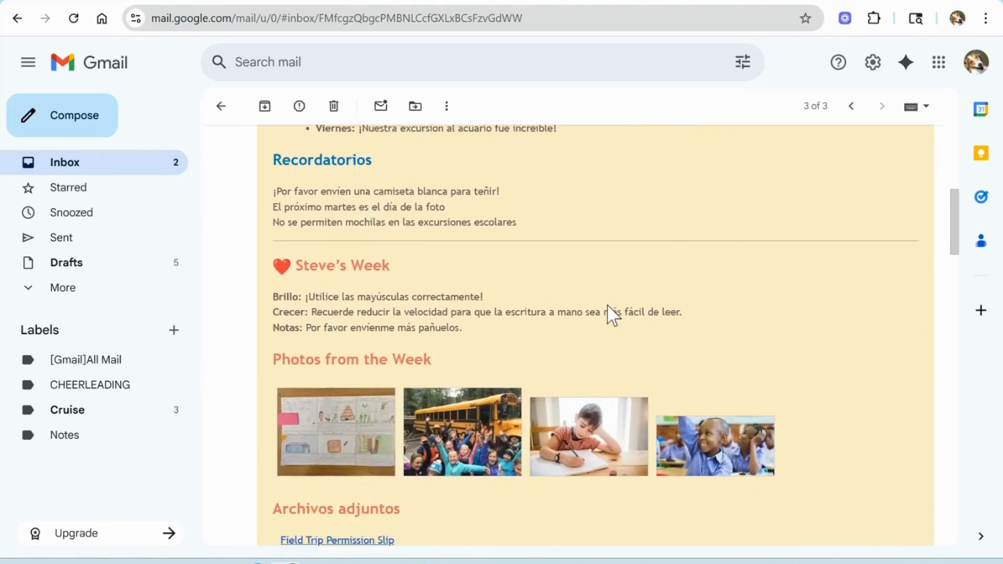
scroll(611, 316, "down", 10)
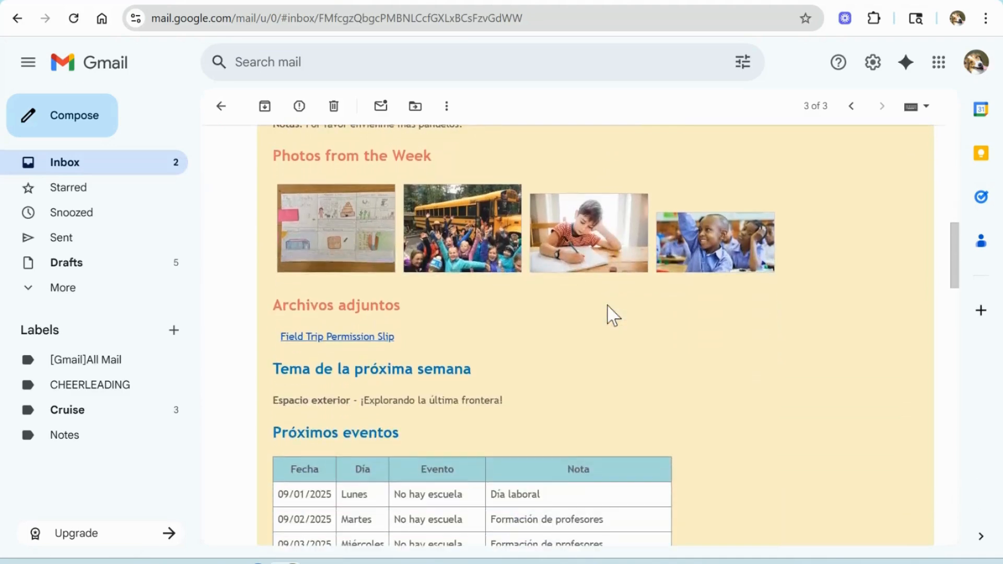
scroll(613, 314, "up", 15)
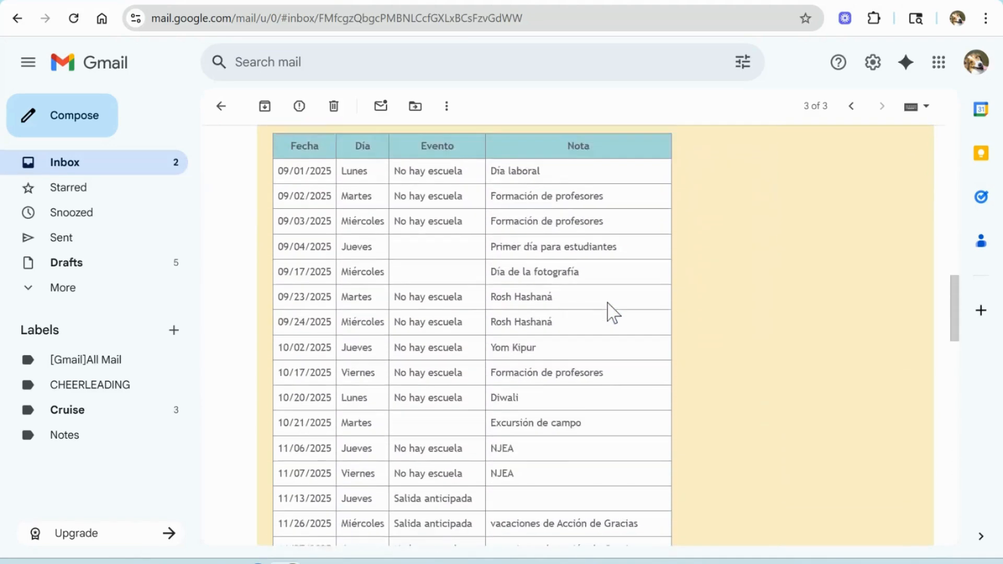
scroll(612, 313, "up", 3)
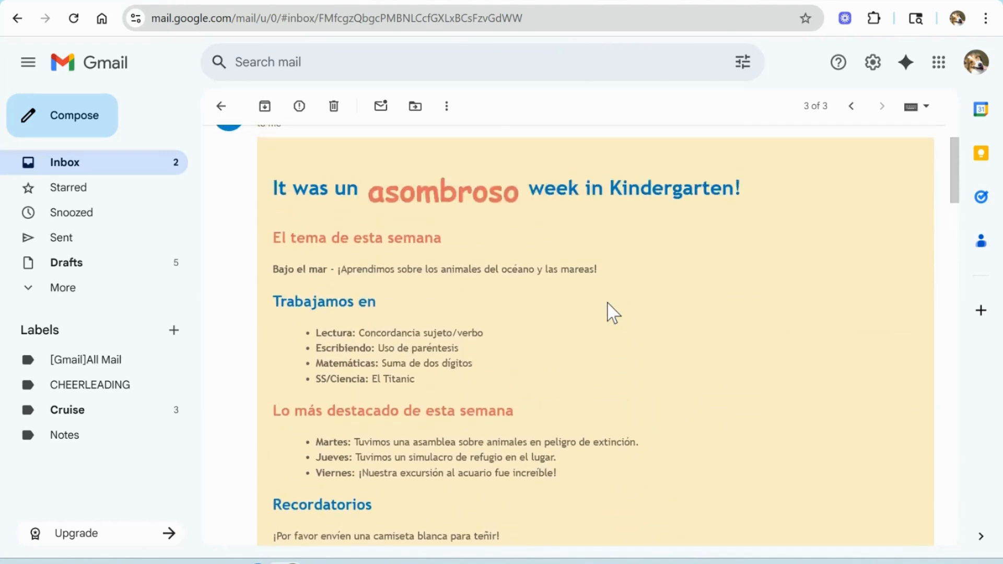
scroll(613, 312, "up", 2)
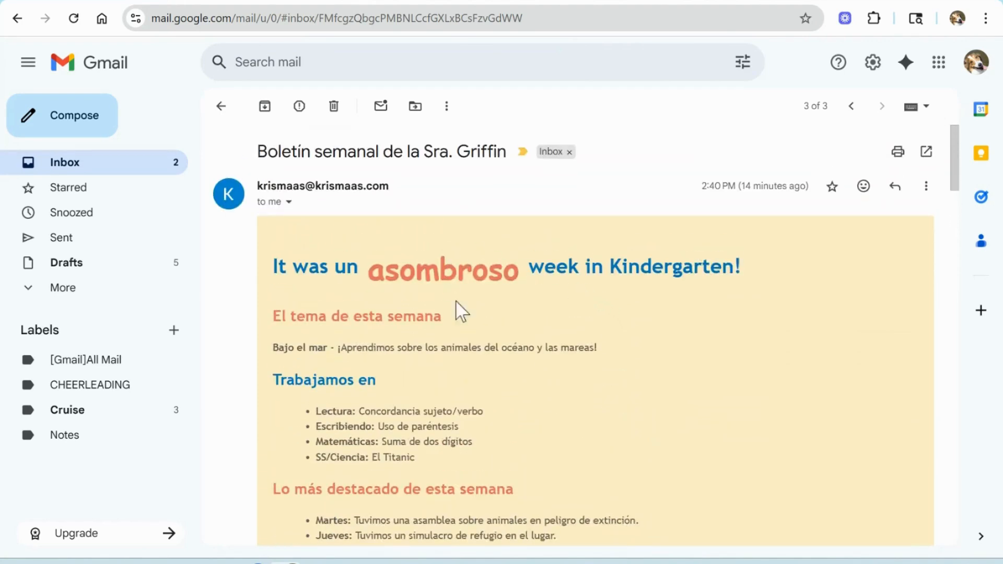
left_click(434, 1)
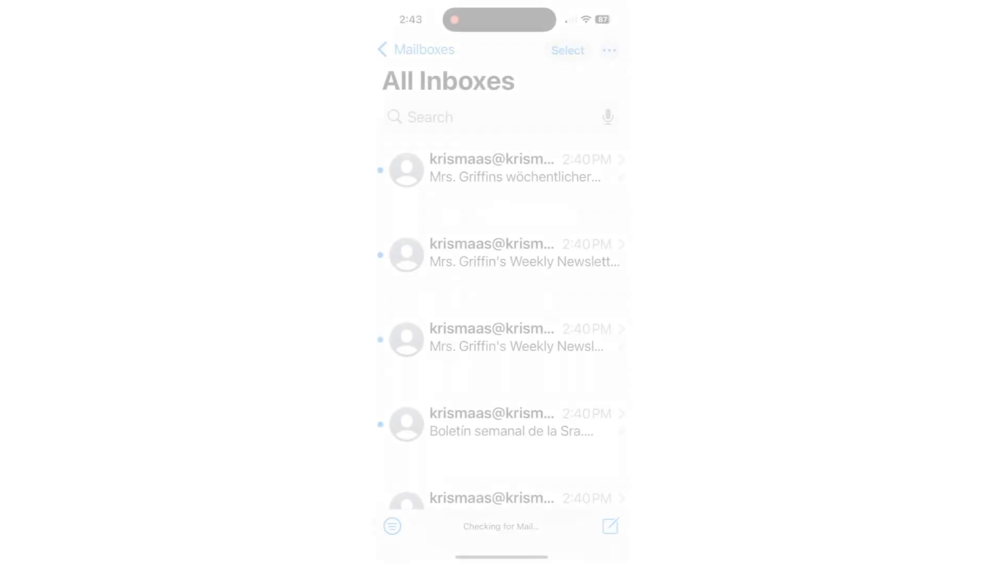
Step: Open the Spanish newsletter in the phone's Mail app and scroll through its content
left_click(501, 439)
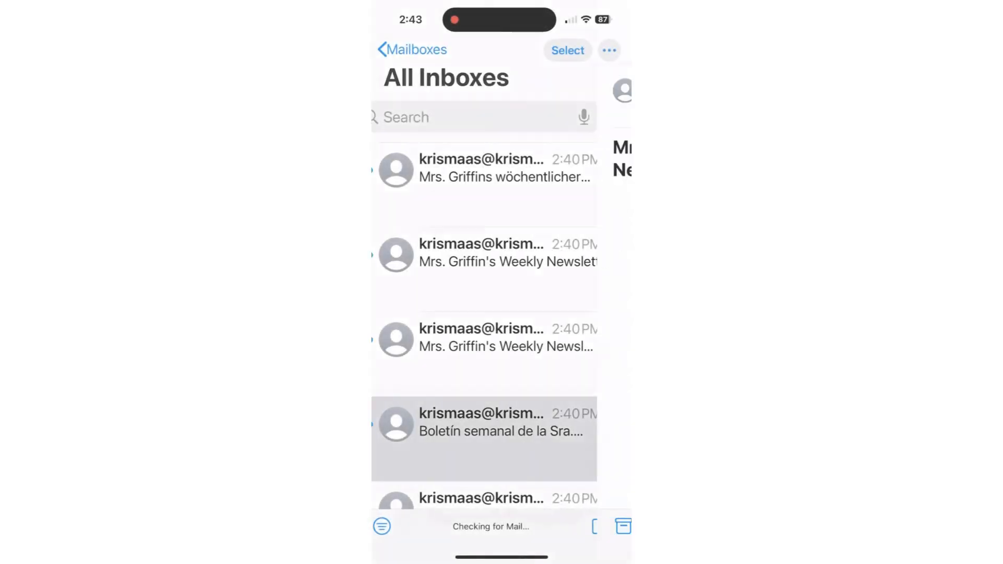
scroll(501, 287, "down", 3)
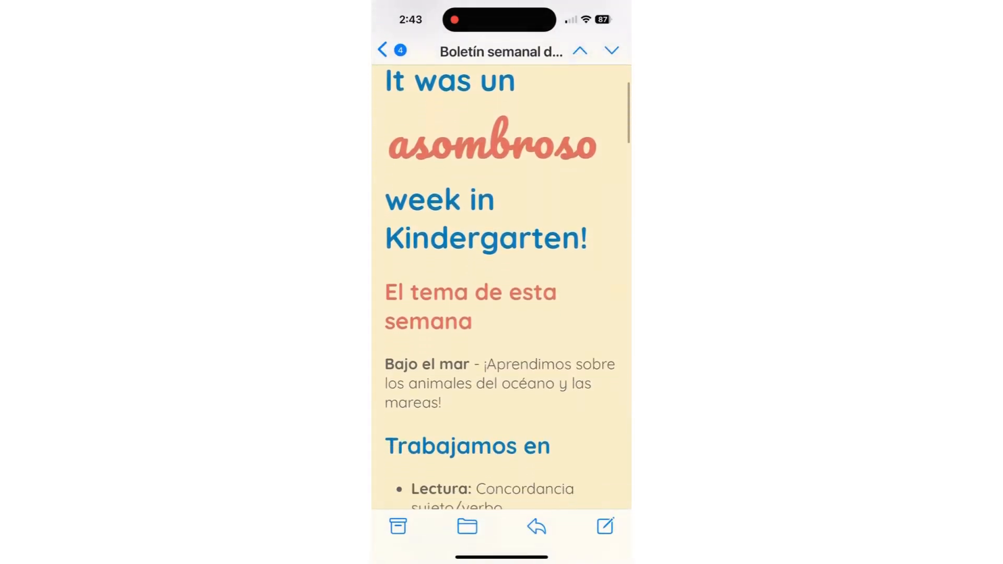
scroll(501, 287, "down", 2)
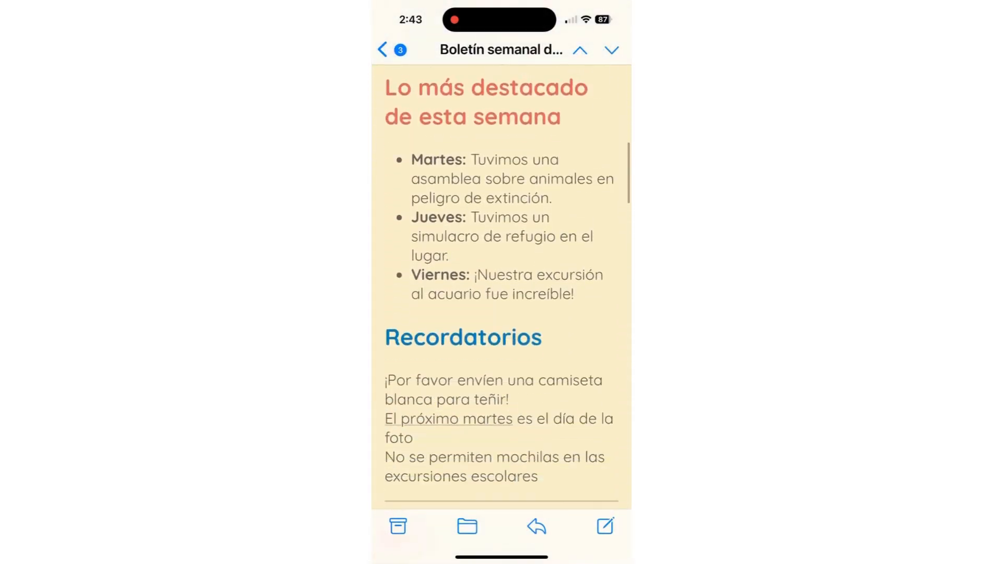
scroll(501, 287, "down", 5)
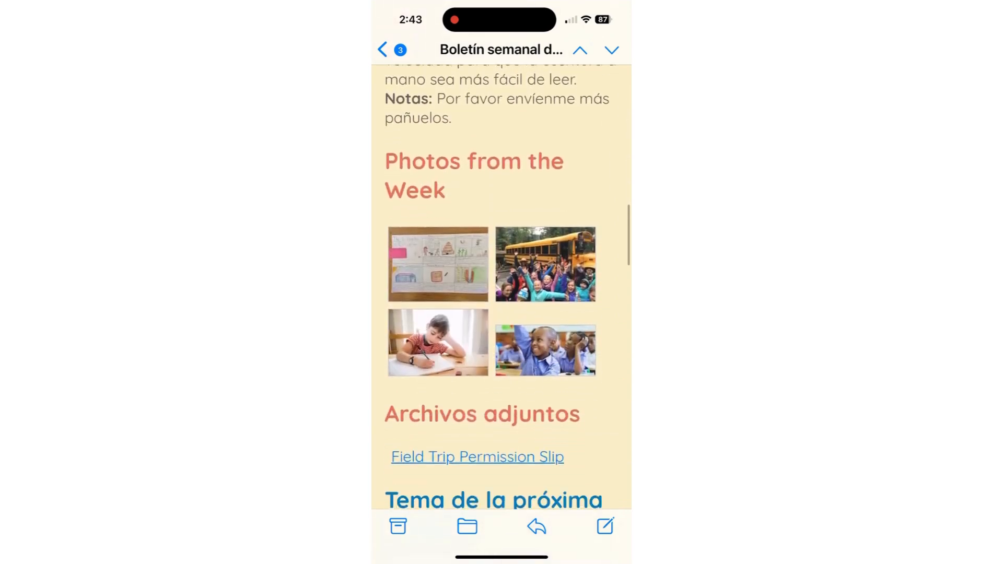
scroll(501, 287, "down", 10)
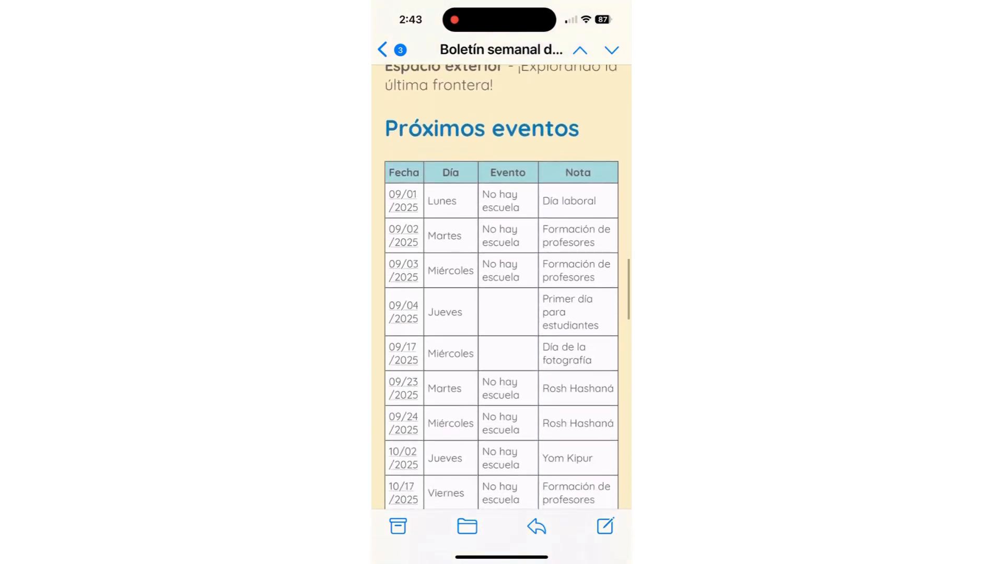
scroll(501, 287, "down", 2)
scroll(502, 287, "down", 2)
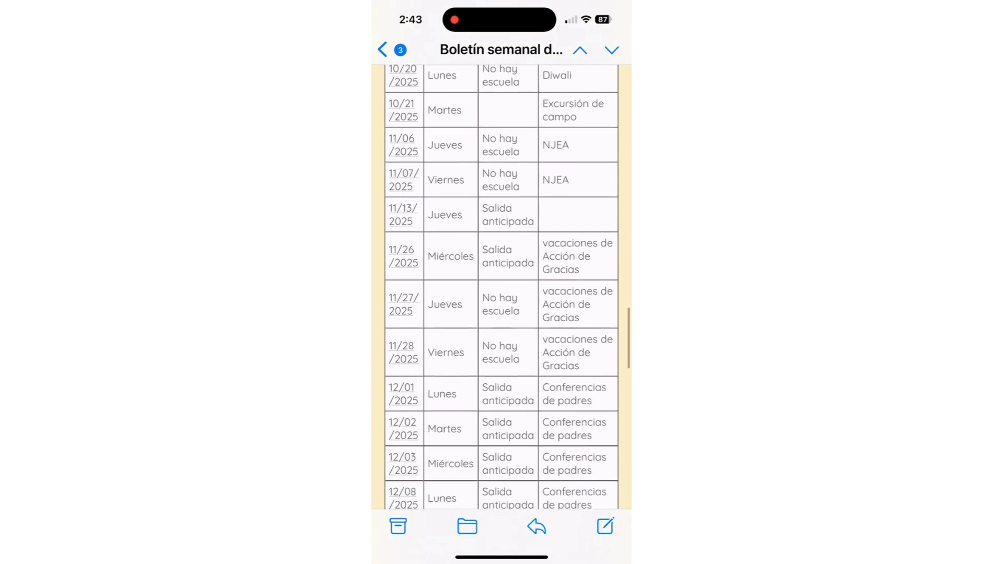
left_click(382, 50)
Step: Open the English Kindergarten newsletter on the phone and scroll through its content
left_click(501, 340)
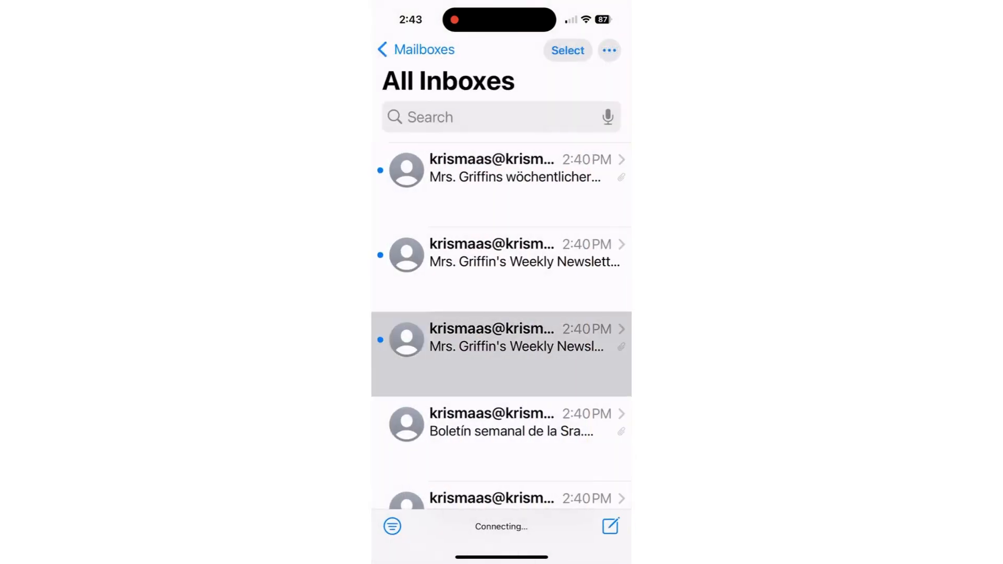
scroll(502, 313, "down", 5)
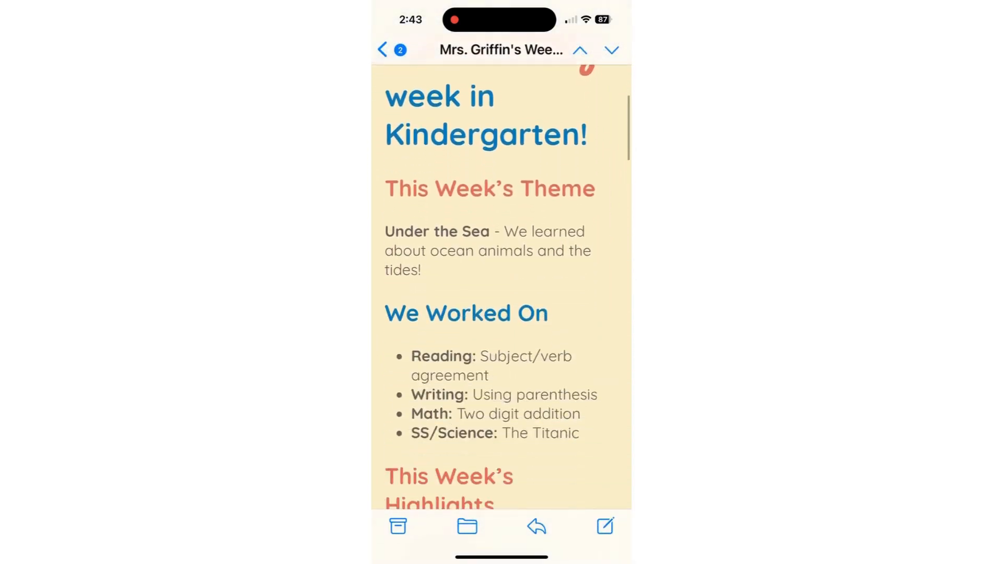
scroll(501, 287, "down", 7)
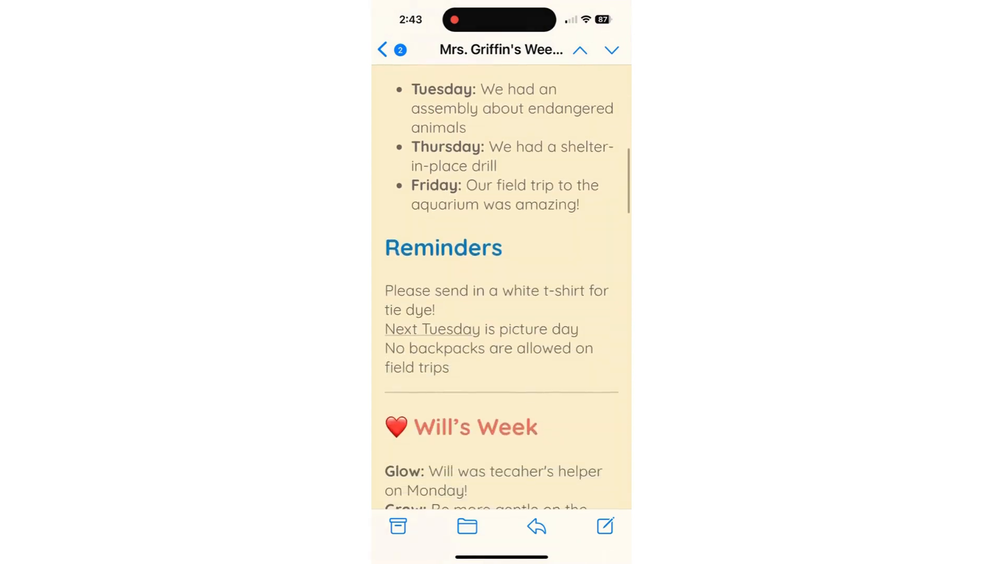
scroll(502, 288, "down", 9)
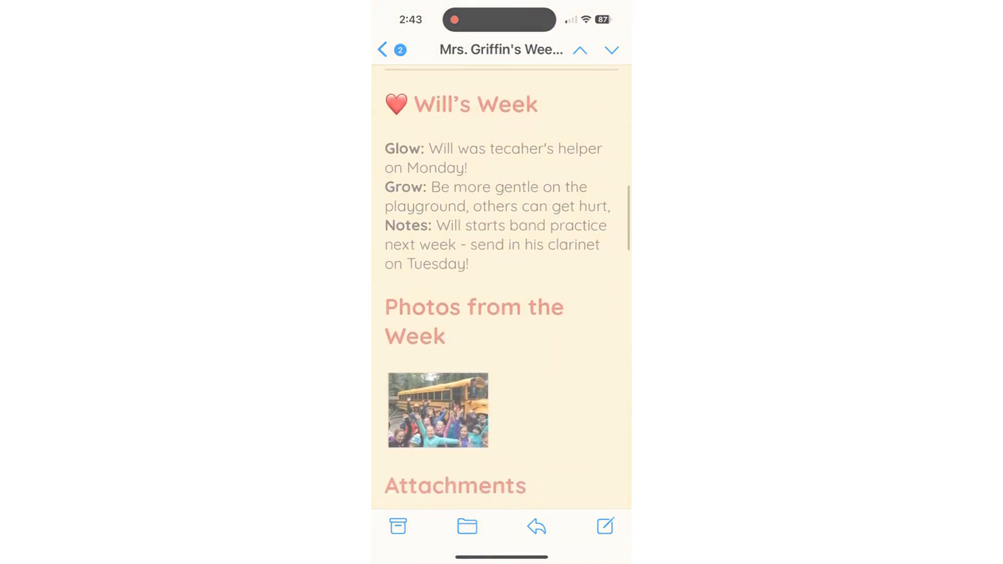
scroll(502, 288, "down", 3)
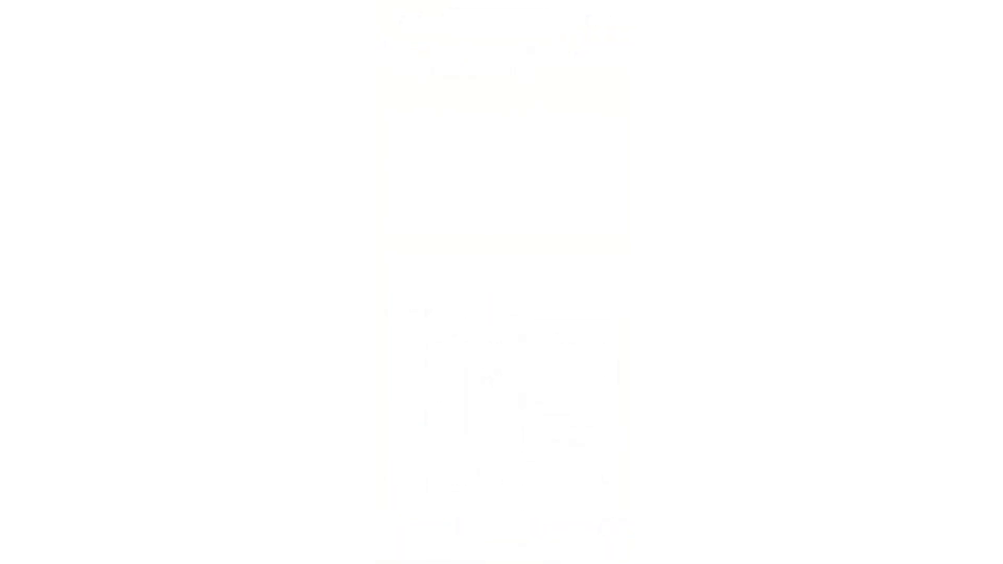